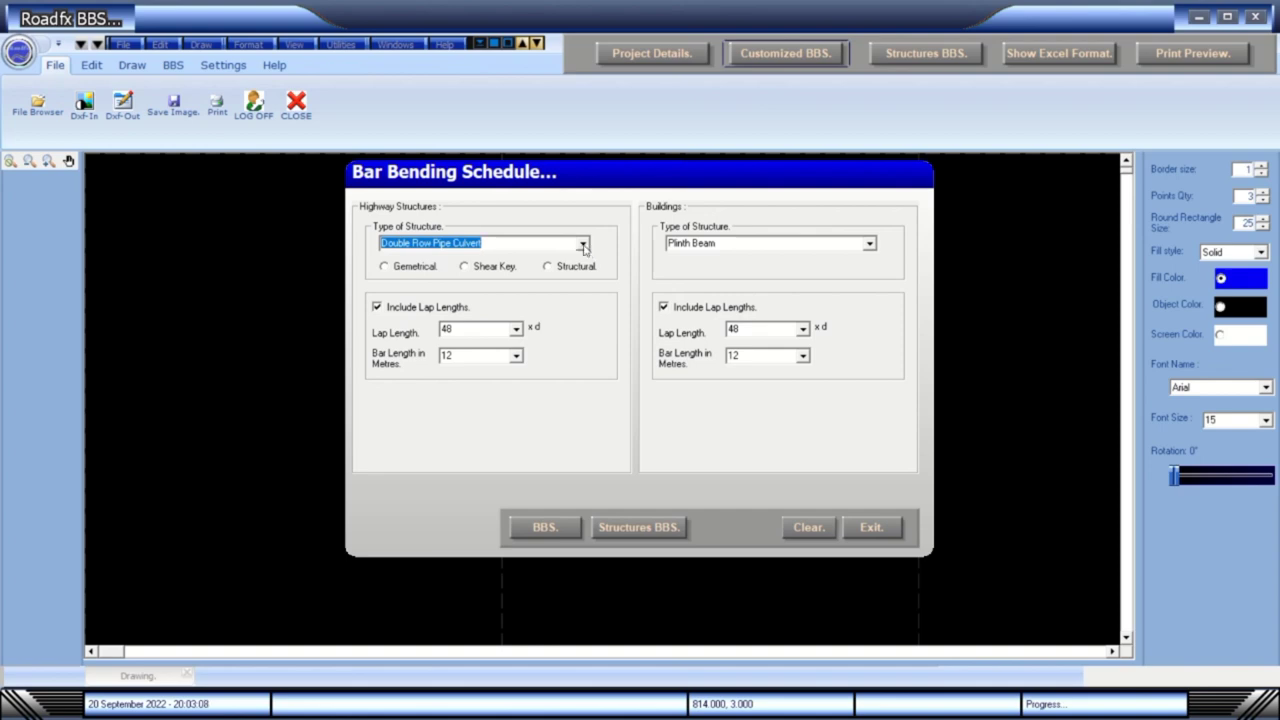
- Choose Slab Culvert as the highway structure type and open its reinforcement data for the structure's bar bending schedule
{"action": "left_click", "coordinate": [582, 245]}
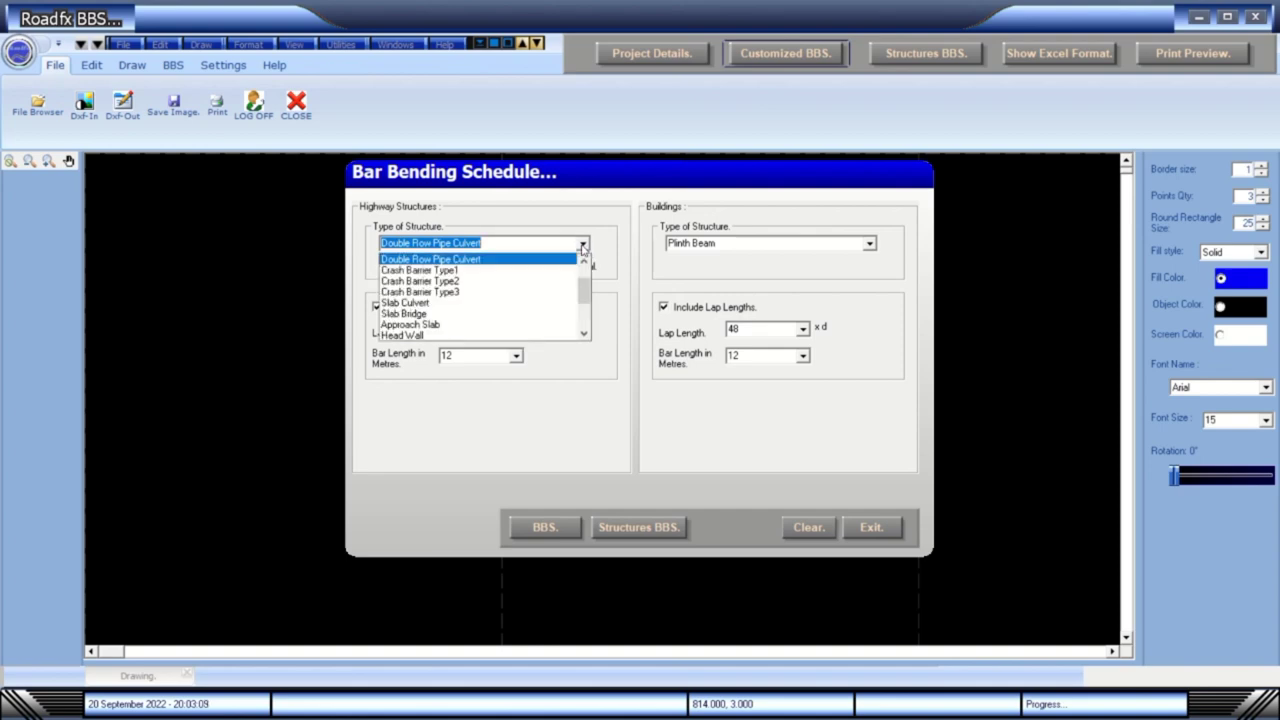
{"action": "left_click", "coordinate": [437, 304]}
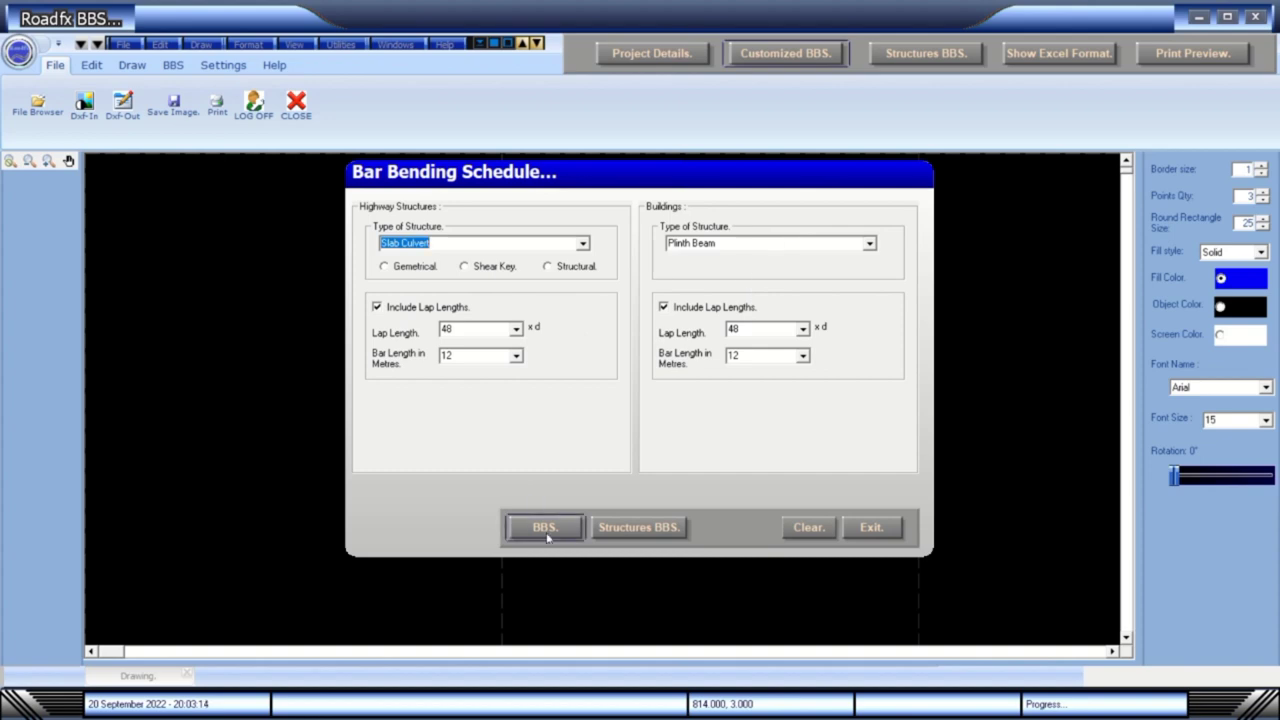
{"action": "left_click", "coordinate": [626, 528]}
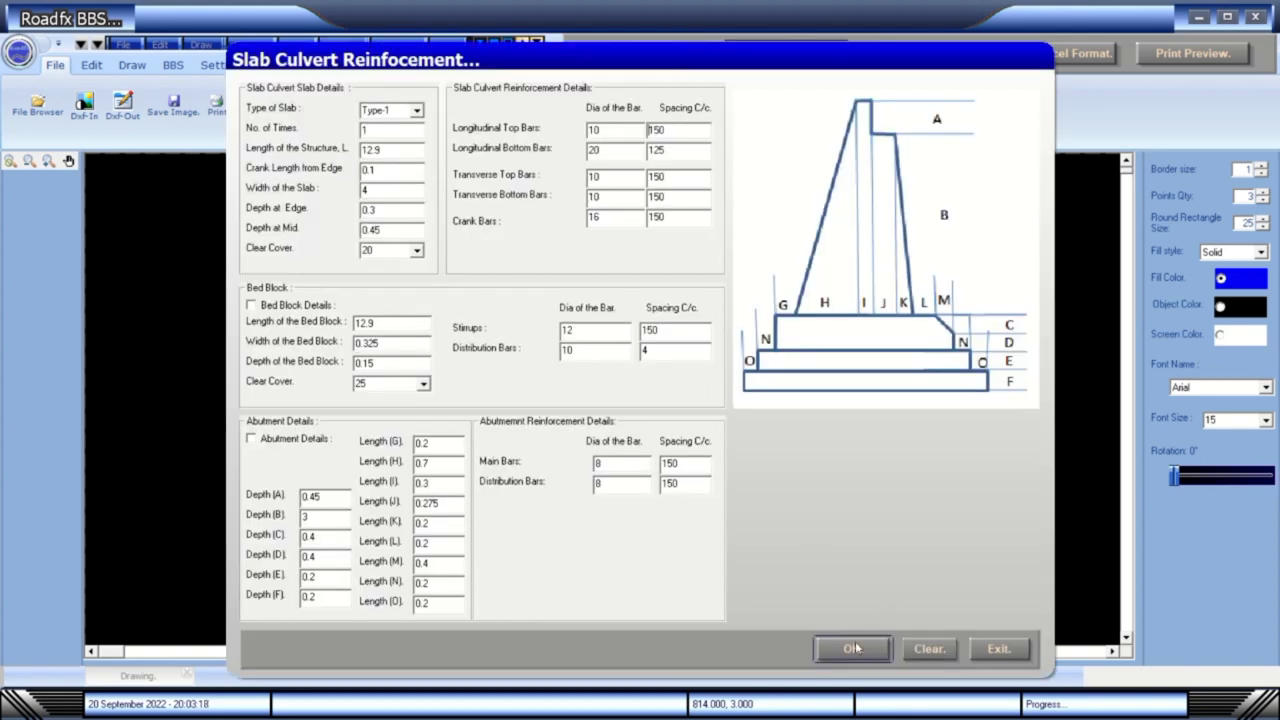
- Include the bed block and abutment details, generate the slab culvert schedule, and leave the reinforcement form
{"action": "left_click", "coordinate": [299, 305]}
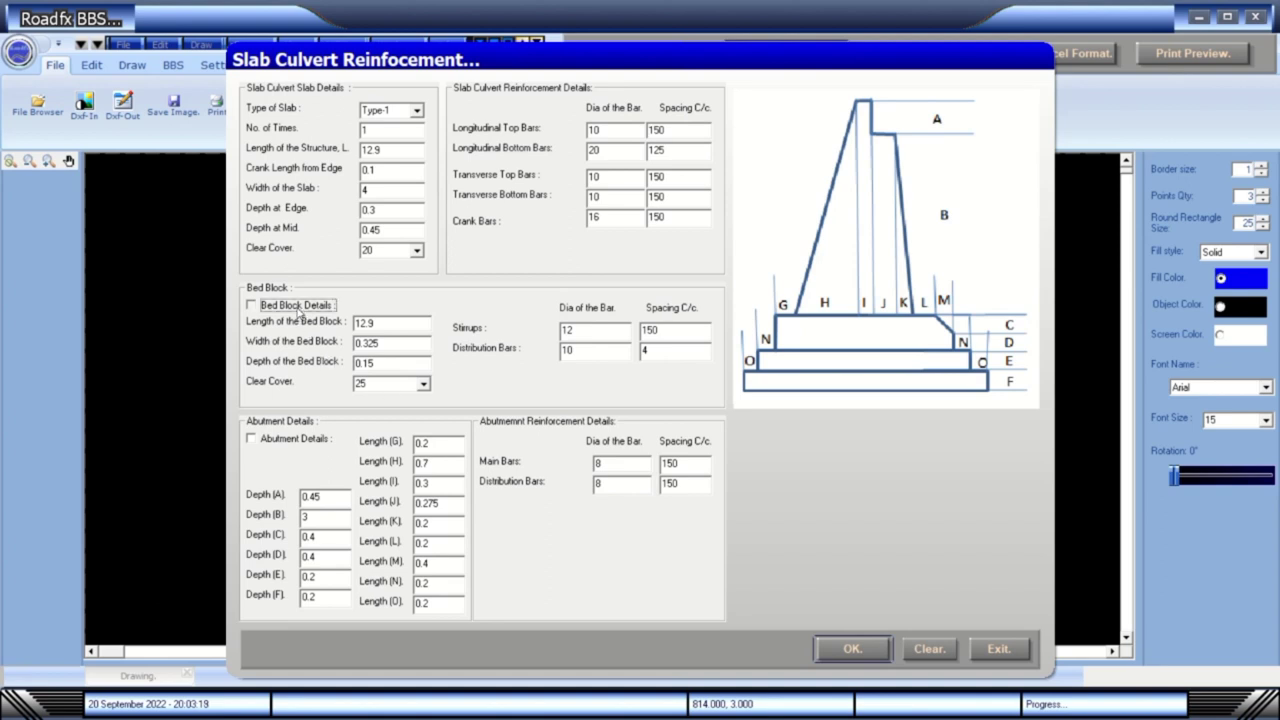
{"action": "left_click", "coordinate": [295, 439]}
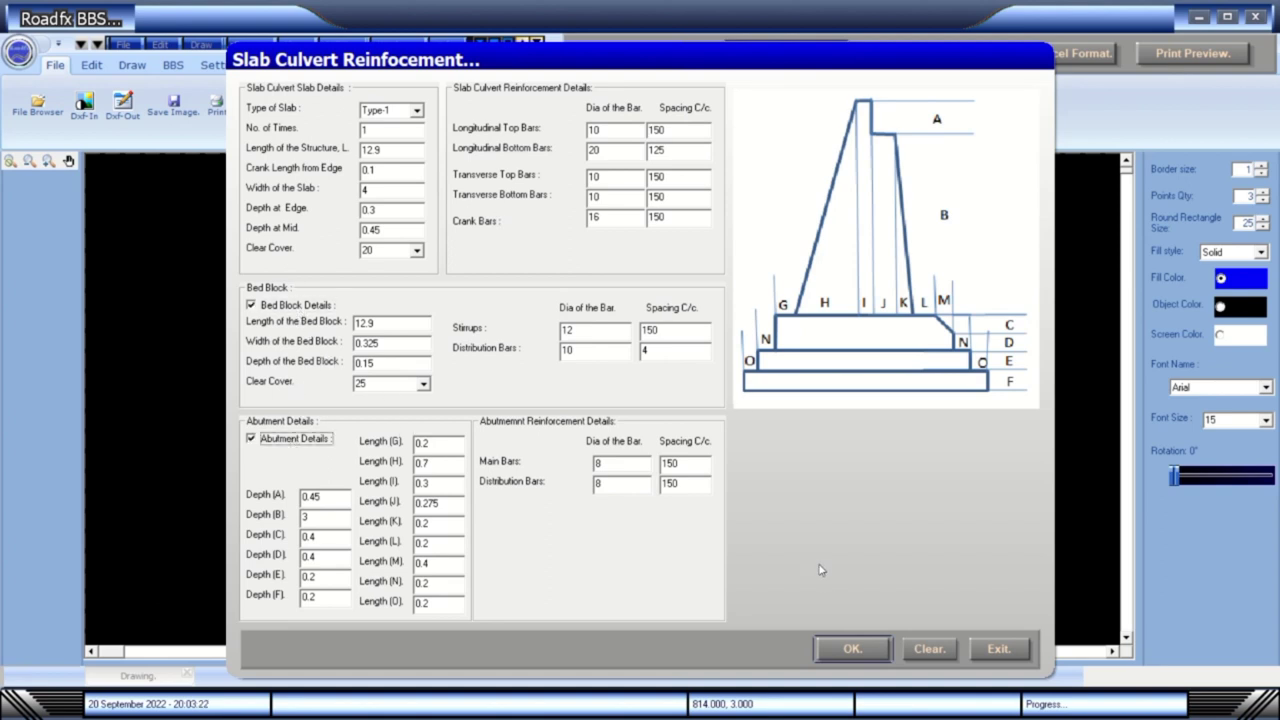
{"action": "left_click", "coordinate": [872, 648]}
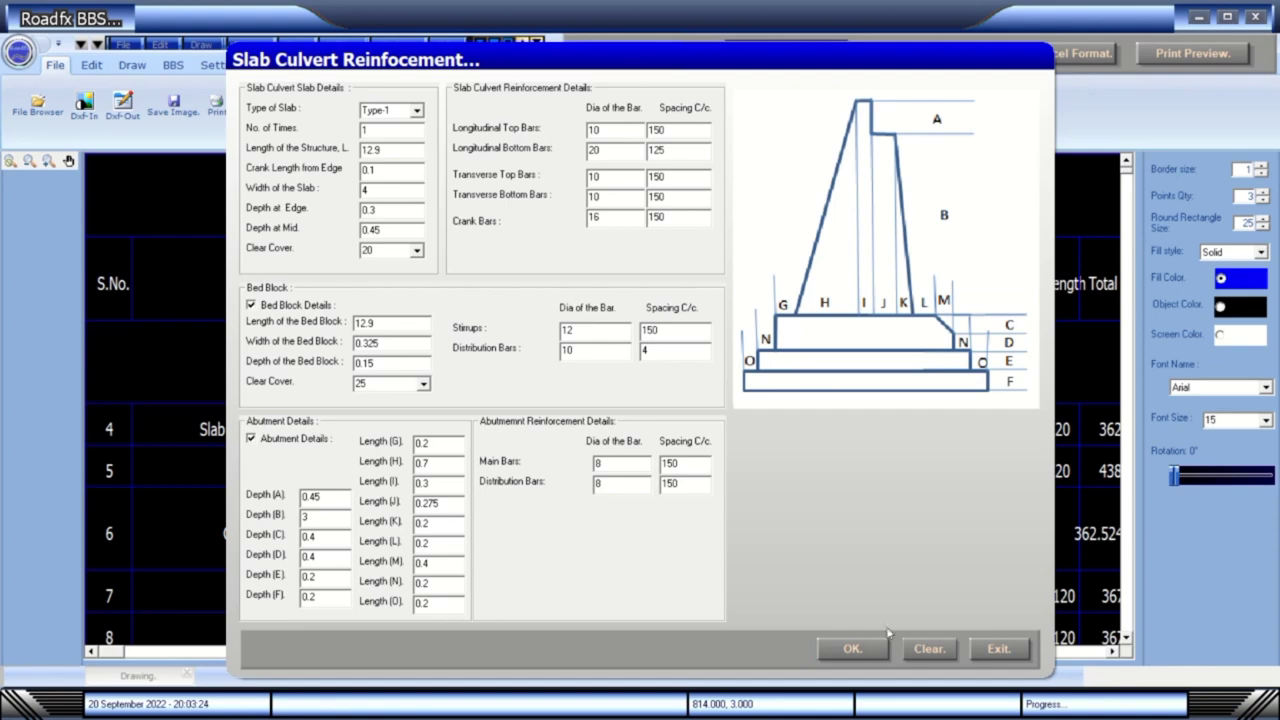
{"action": "left_click", "coordinate": [988, 650]}
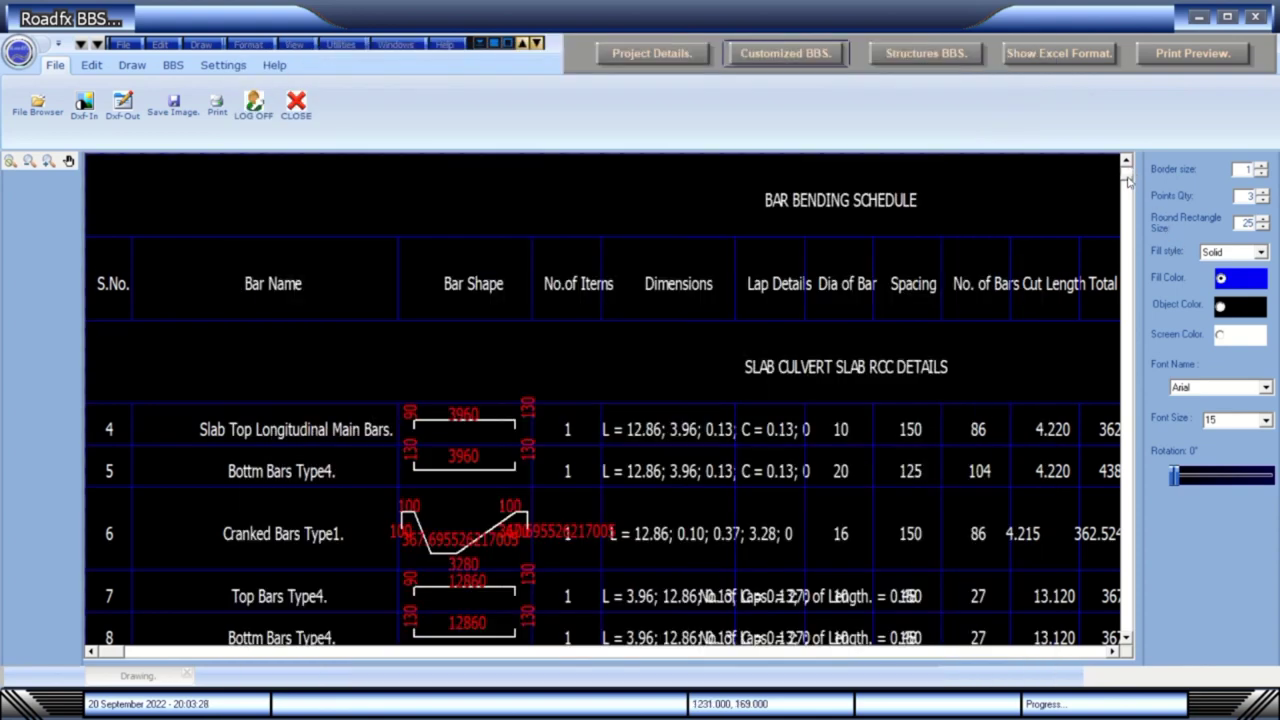
- Review the generated slab culvert schedule, including its lower bar rows and the length and weight columns
{"action": "scroll", "coordinate": [1128, 182], "scroll_direction": "down", "scroll_amount": 3}
{"action": "mouse_move", "coordinate": [1128, 182]}
{"action": "left_mouse_down"}
{"action": "mouse_move", "coordinate": [1130, 262]}
{"action": "mouse_move", "coordinate": [1129, 170]}
{"action": "left_mouse_up"}
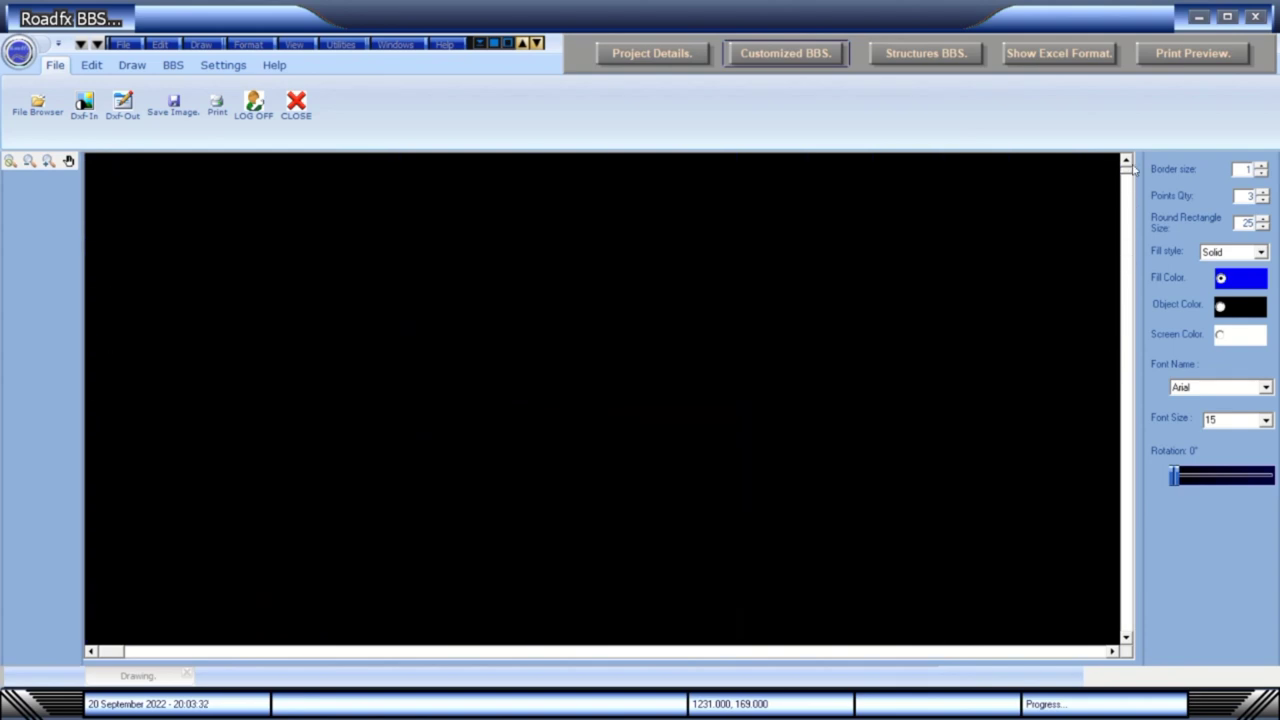
{"action": "left_click", "coordinate": [1126, 639]}
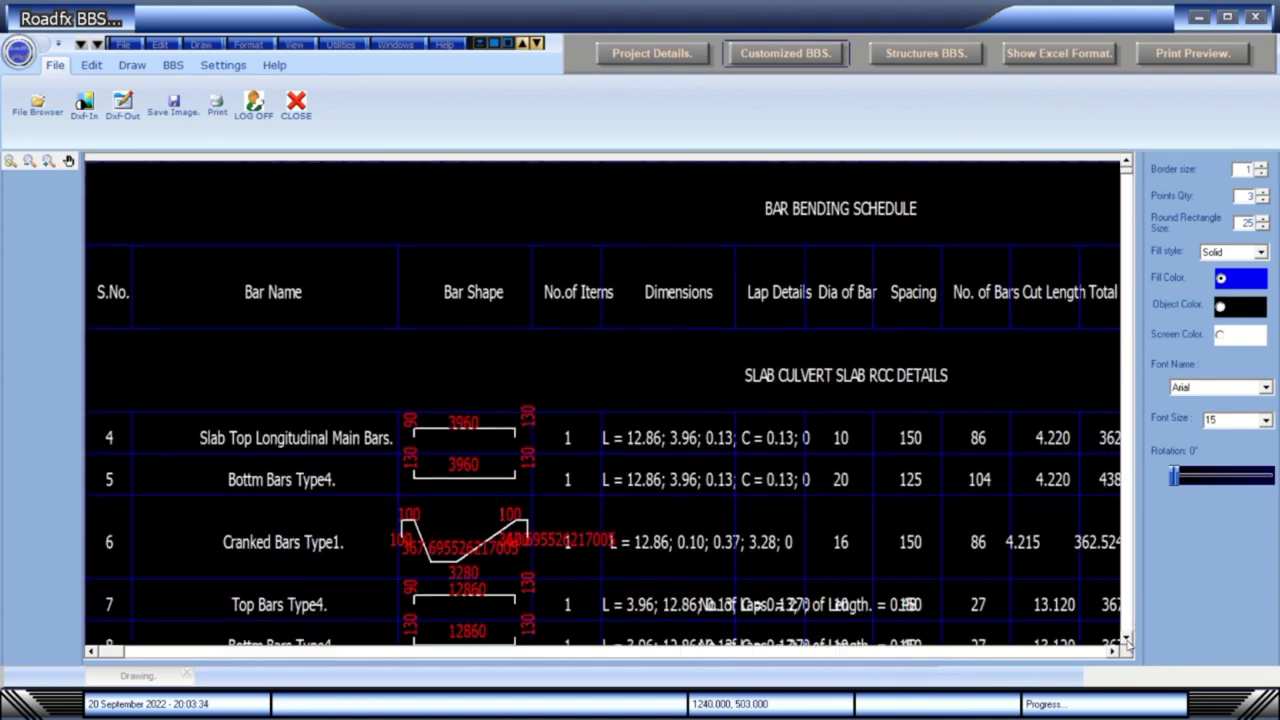
{"action": "left_click_drag", "start_coordinate": [1126, 639], "coordinate": [1126, 639]}
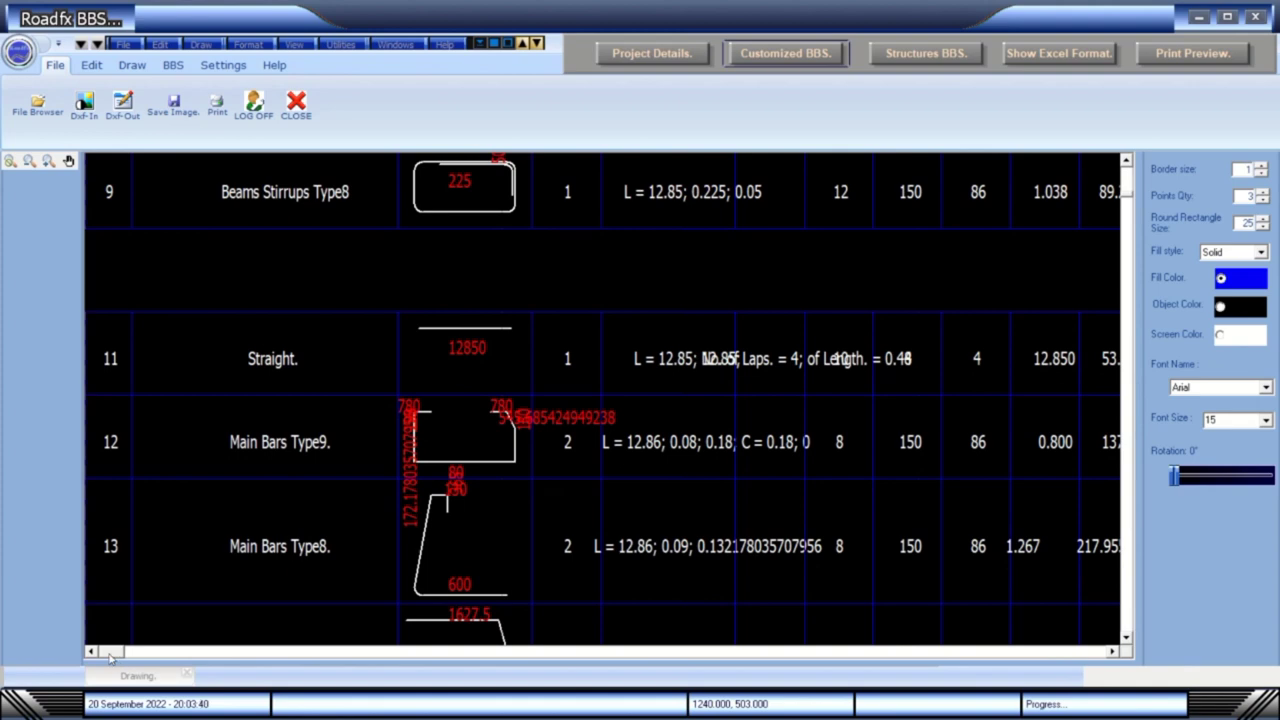
{"action": "left_click_drag", "start_coordinate": [110, 656], "coordinate": [345, 658]}
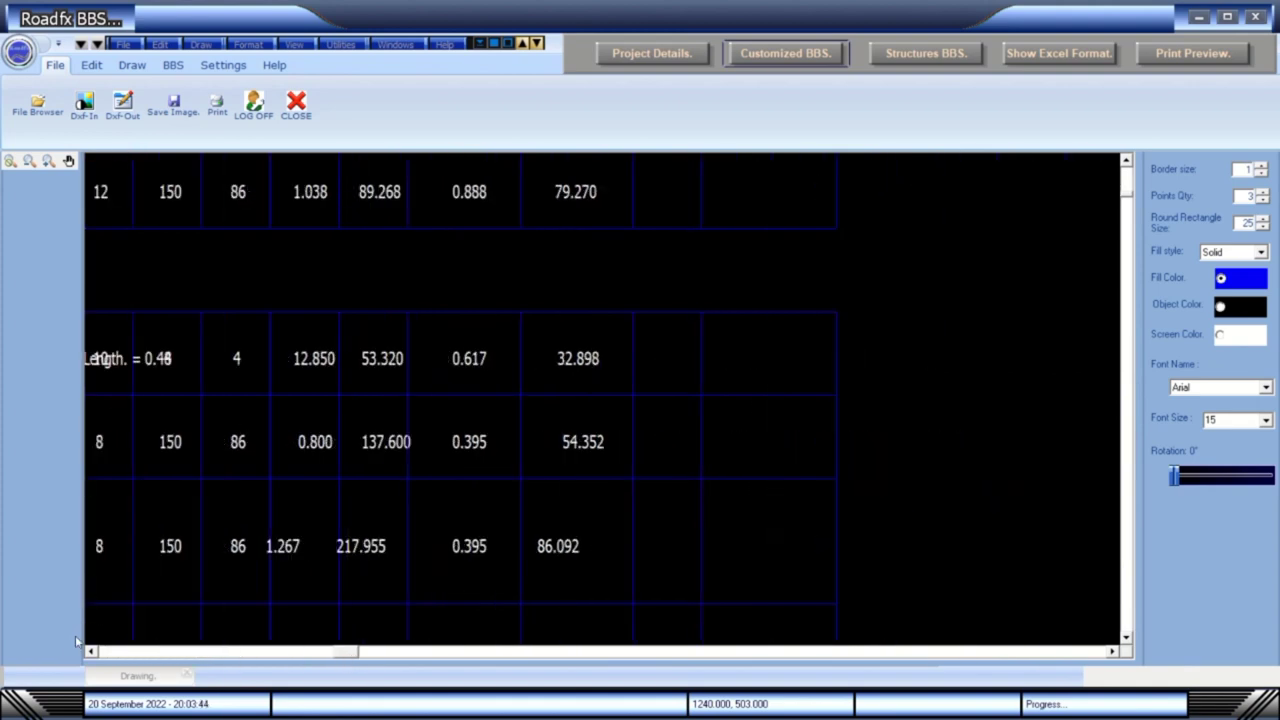
- Choose Single Cell Box Culvert as the highway structure type and generate its schedule from the default box culvert data
{"action": "left_click", "coordinate": [927, 55]}
{"action": "left_click", "coordinate": [582, 244]}
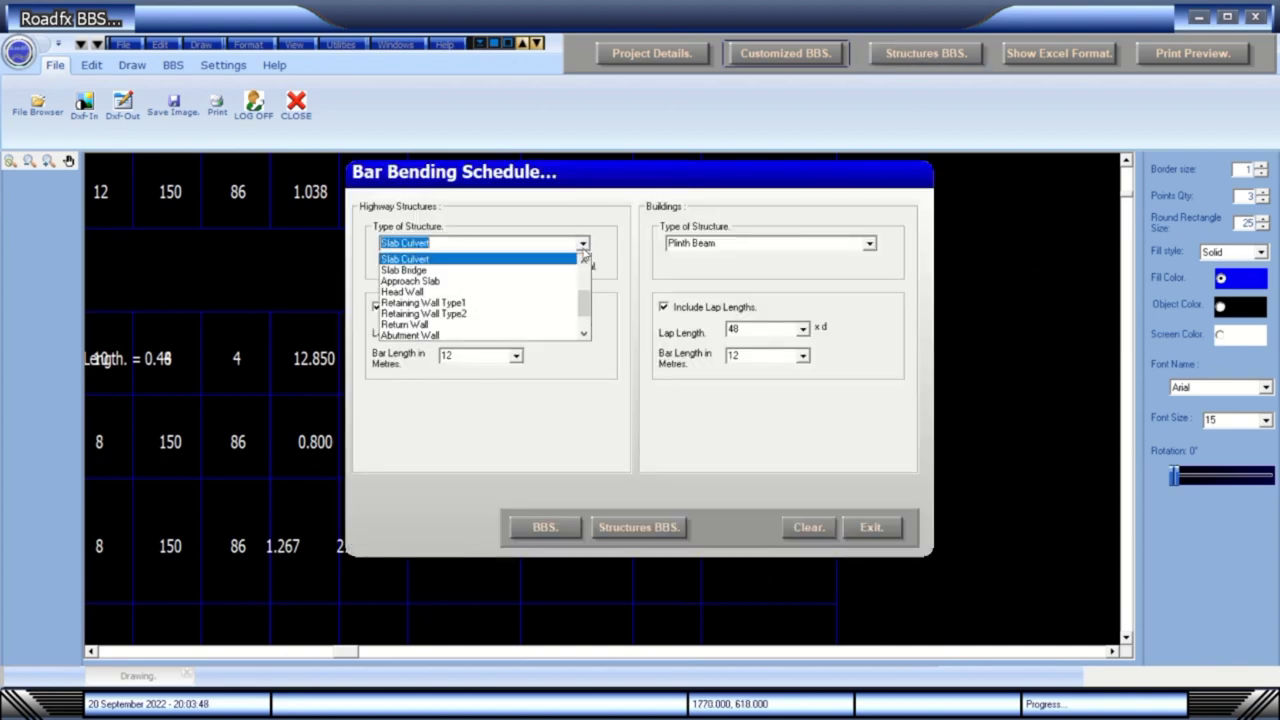
{"action": "scroll", "coordinate": [500, 300], "scroll_direction": "up", "scroll_amount": 3}
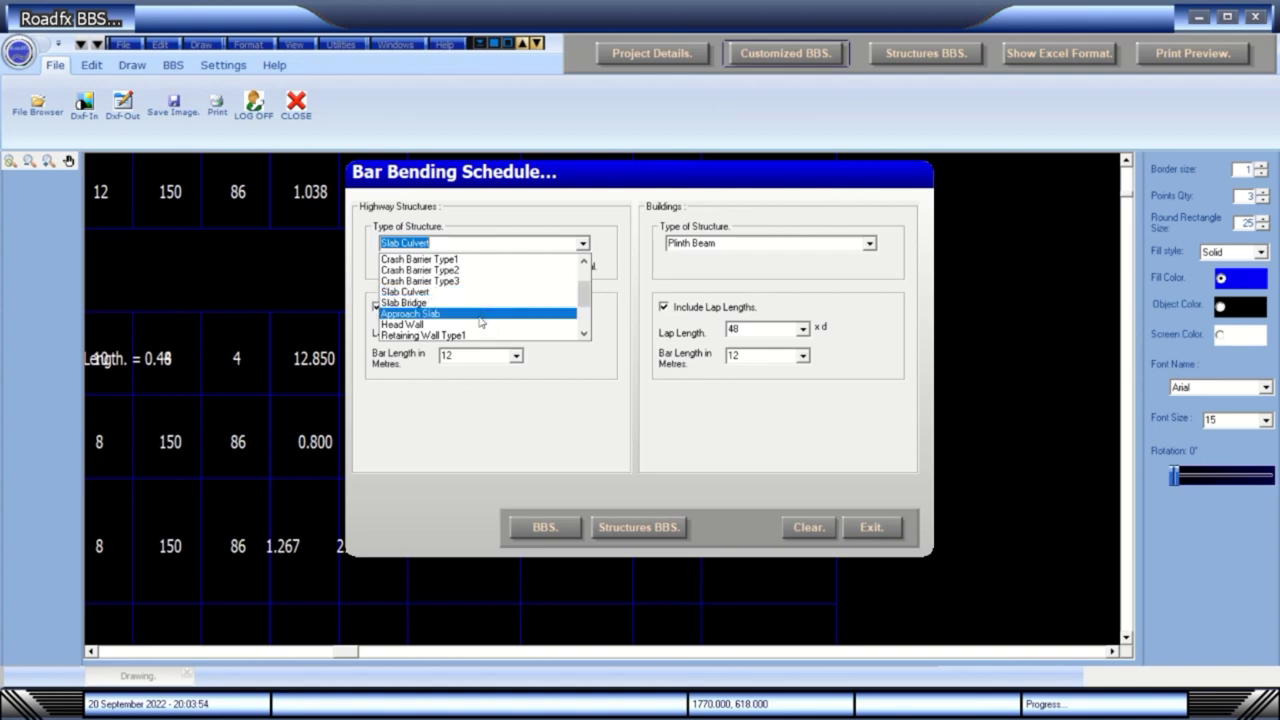
{"action": "scroll", "coordinate": [480, 322], "scroll_direction": "down", "scroll_amount": 3}
{"action": "scroll", "coordinate": [480, 322], "scroll_direction": "down", "scroll_amount": 3}
{"action": "scroll", "coordinate": [480, 322], "scroll_direction": "up", "scroll_amount": 3}
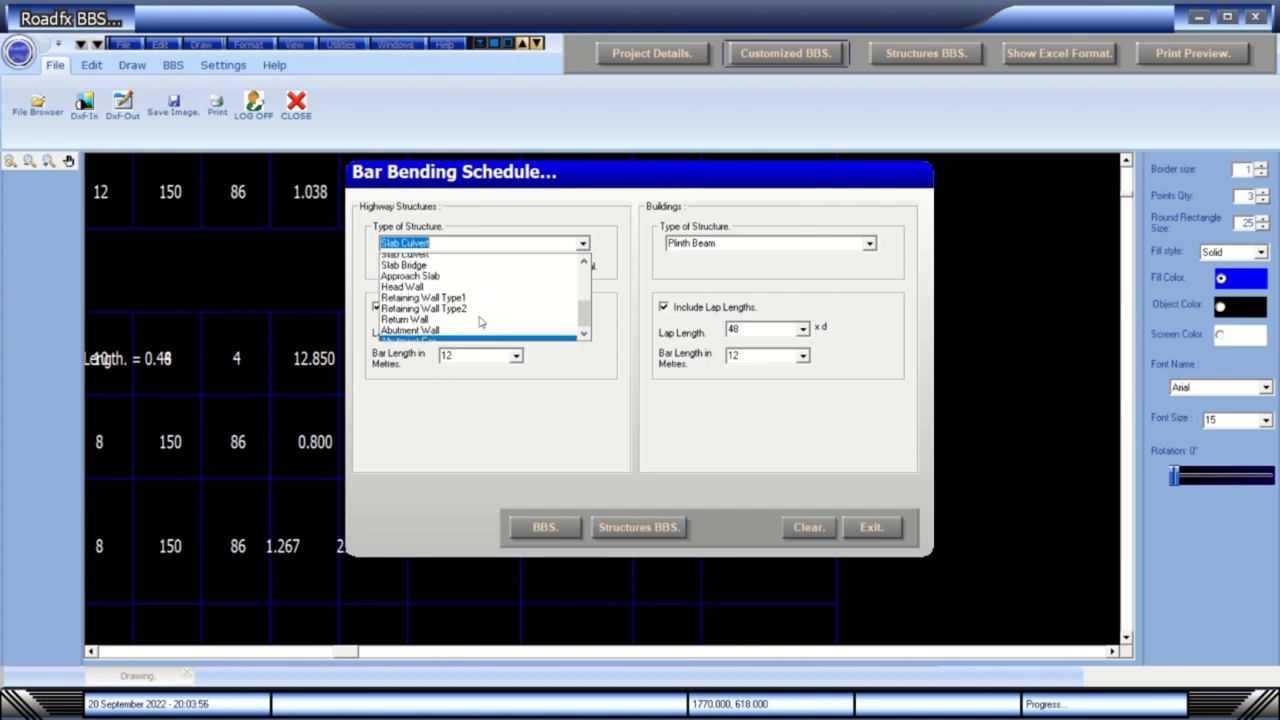
{"action": "scroll", "coordinate": [480, 322], "scroll_direction": "down", "scroll_amount": 3}
{"action": "left_click_drag", "start_coordinate": [584, 316], "coordinate": [584, 283]}
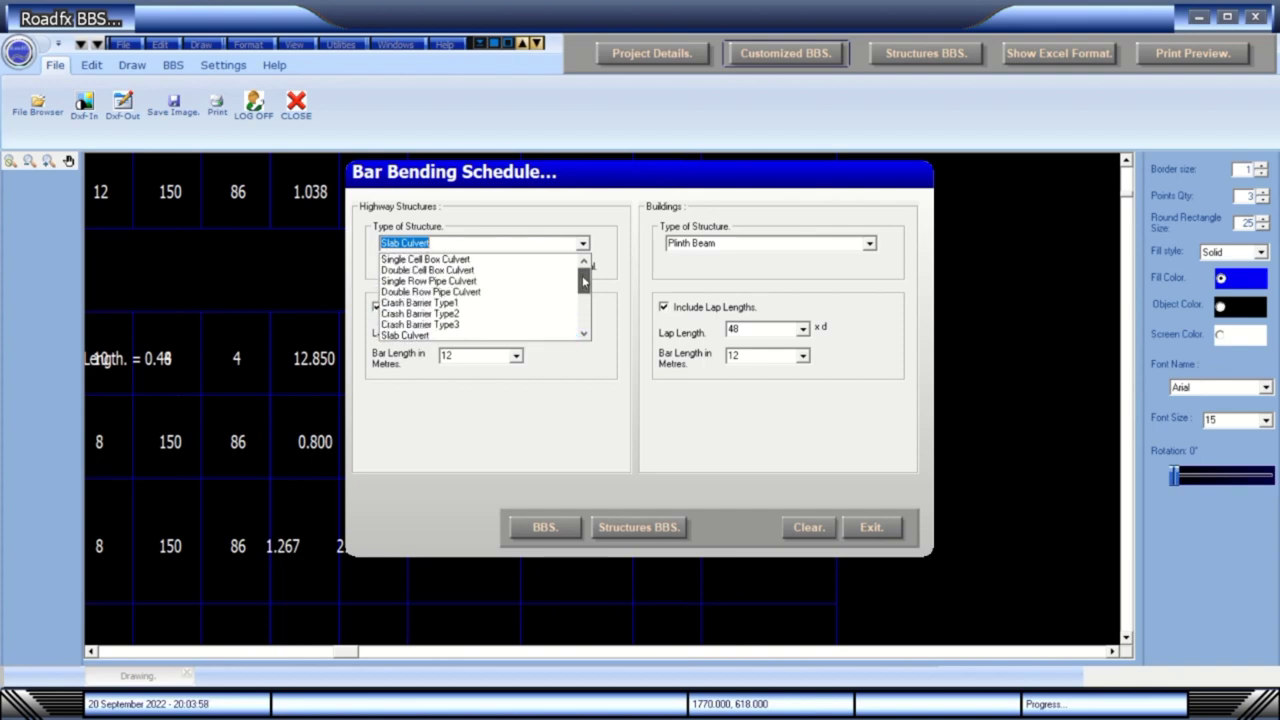
{"action": "left_click", "coordinate": [455, 260]}
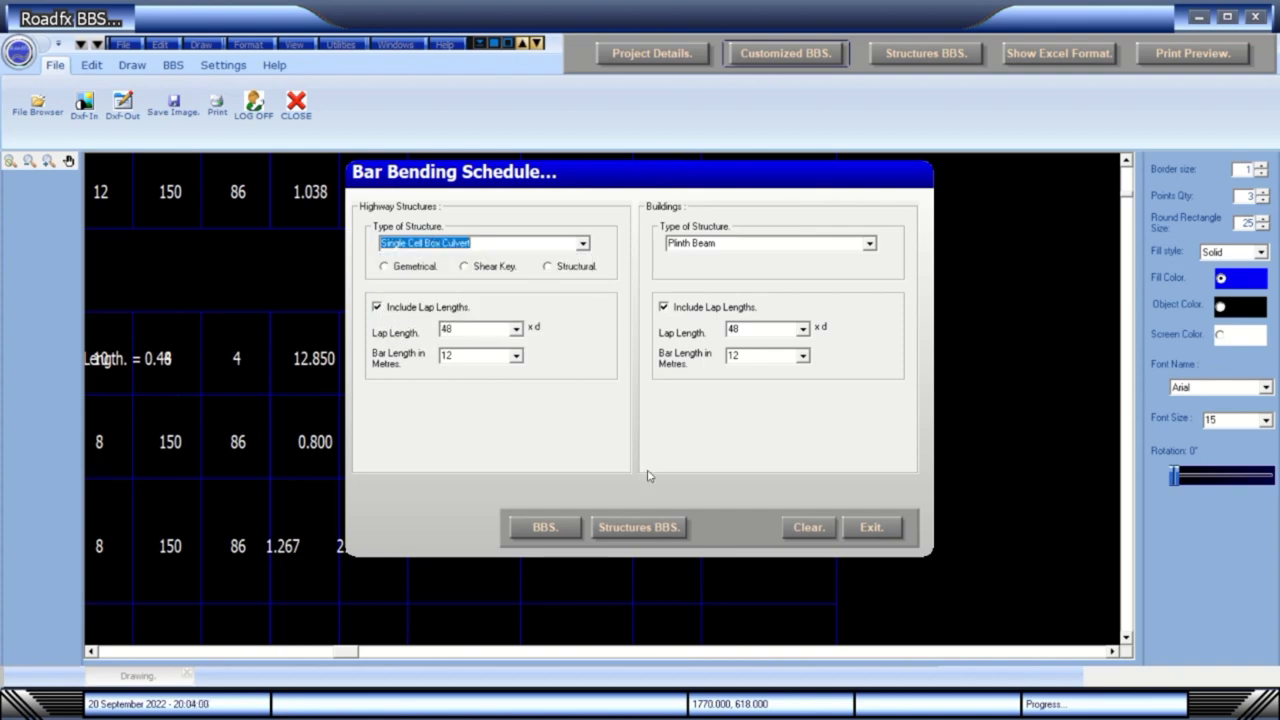
{"action": "left_click", "coordinate": [652, 530]}
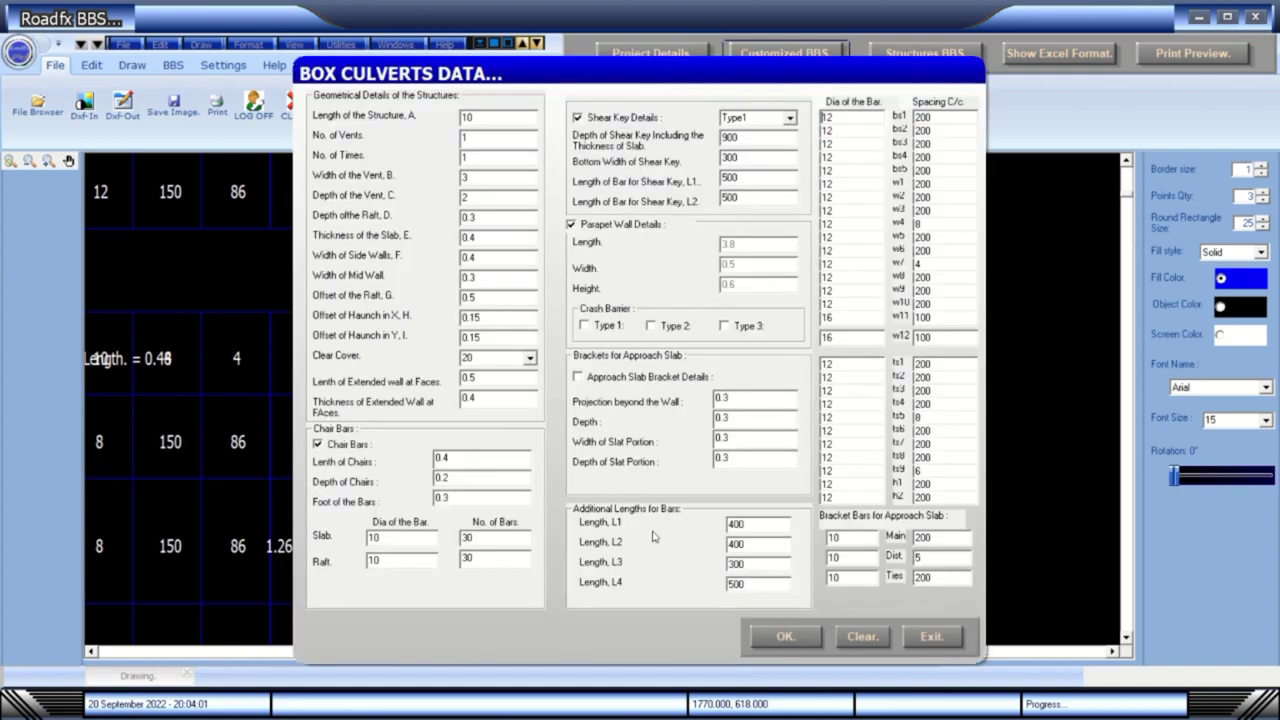
{"action": "left_click", "coordinate": [805, 638]}
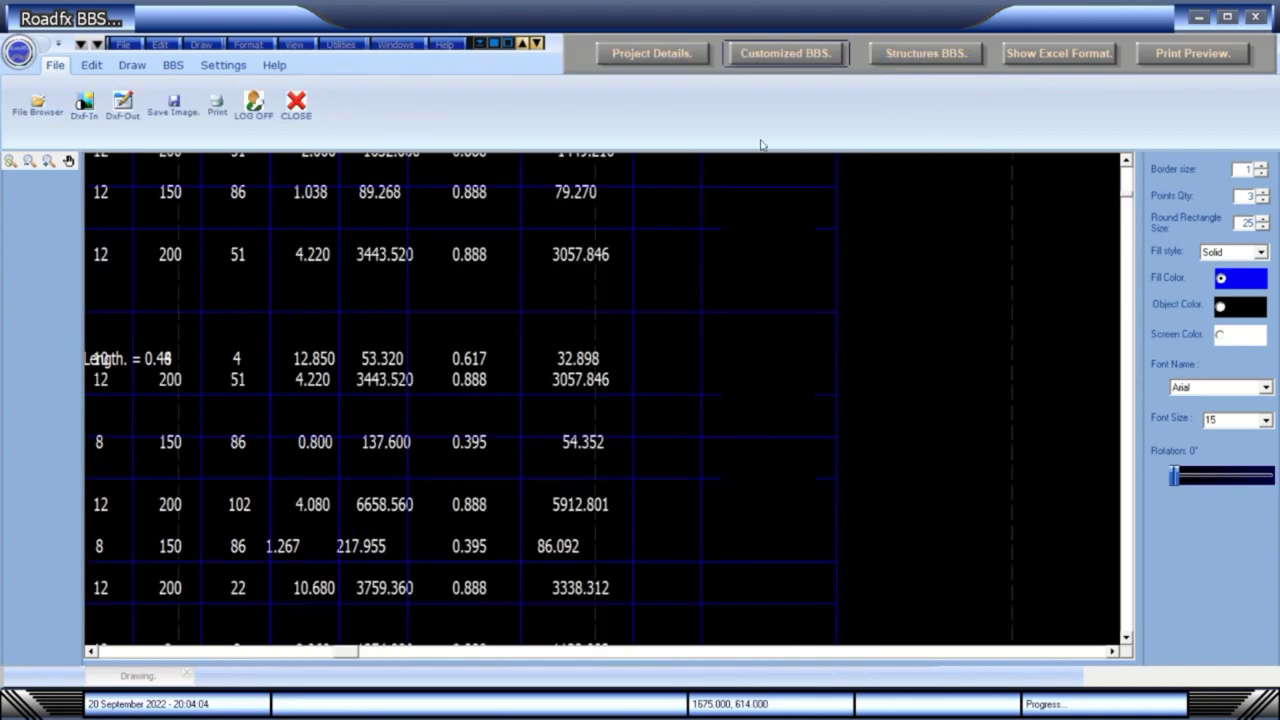
- Clear the overlapping schedules from the drawing and regenerate only the single cell box culvert schedule with the default data
{"action": "left_click", "coordinate": [890, 56]}
{"action": "left_click", "coordinate": [803, 536]}
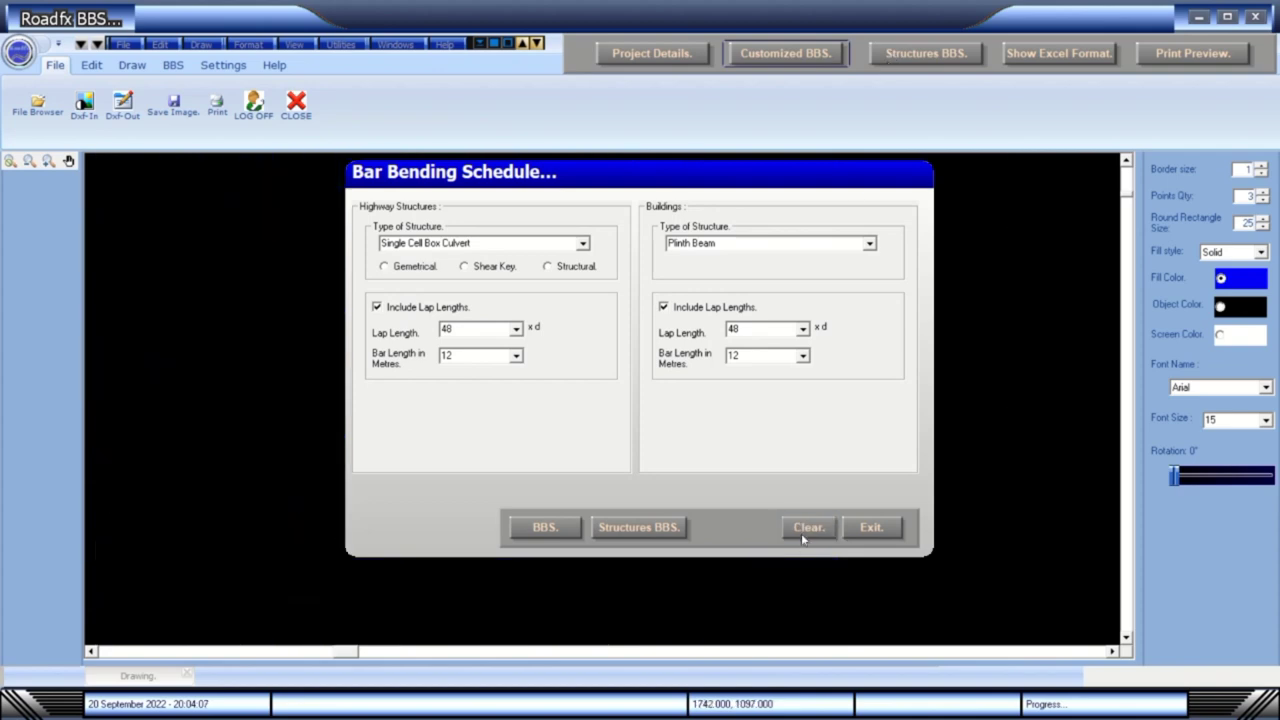
{"action": "left_click", "coordinate": [652, 530]}
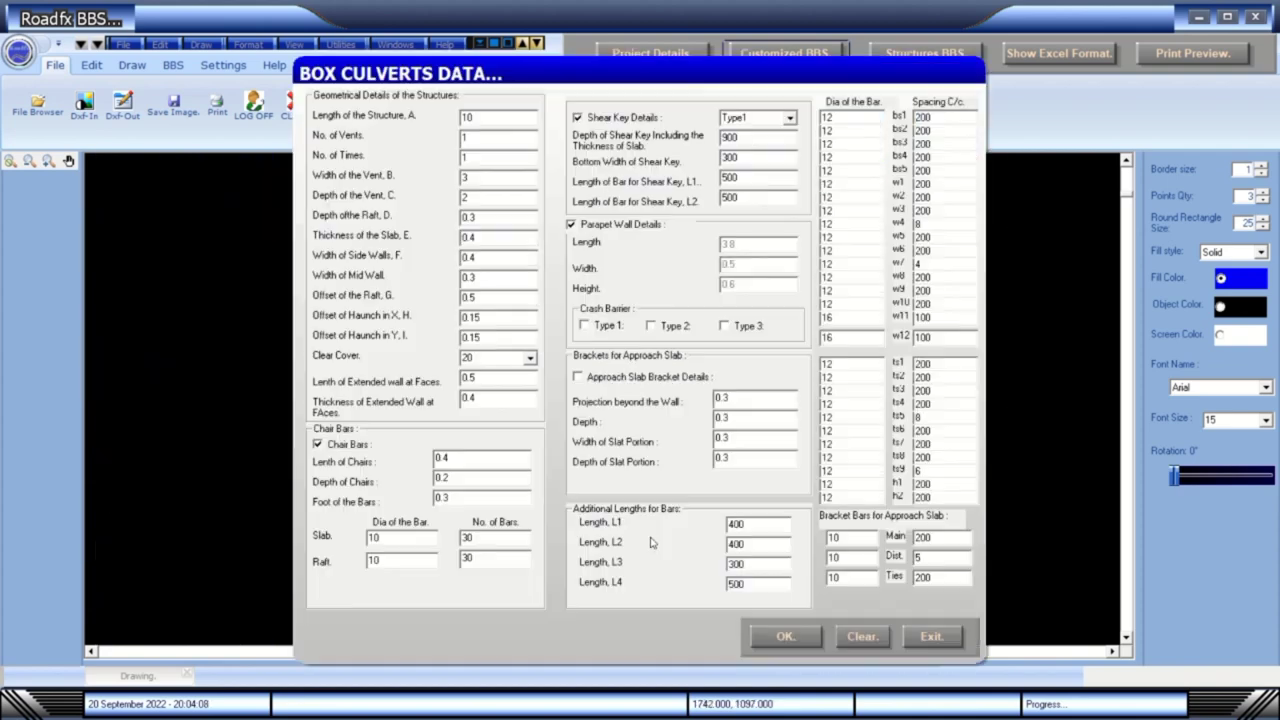
{"action": "left_click", "coordinate": [776, 638]}
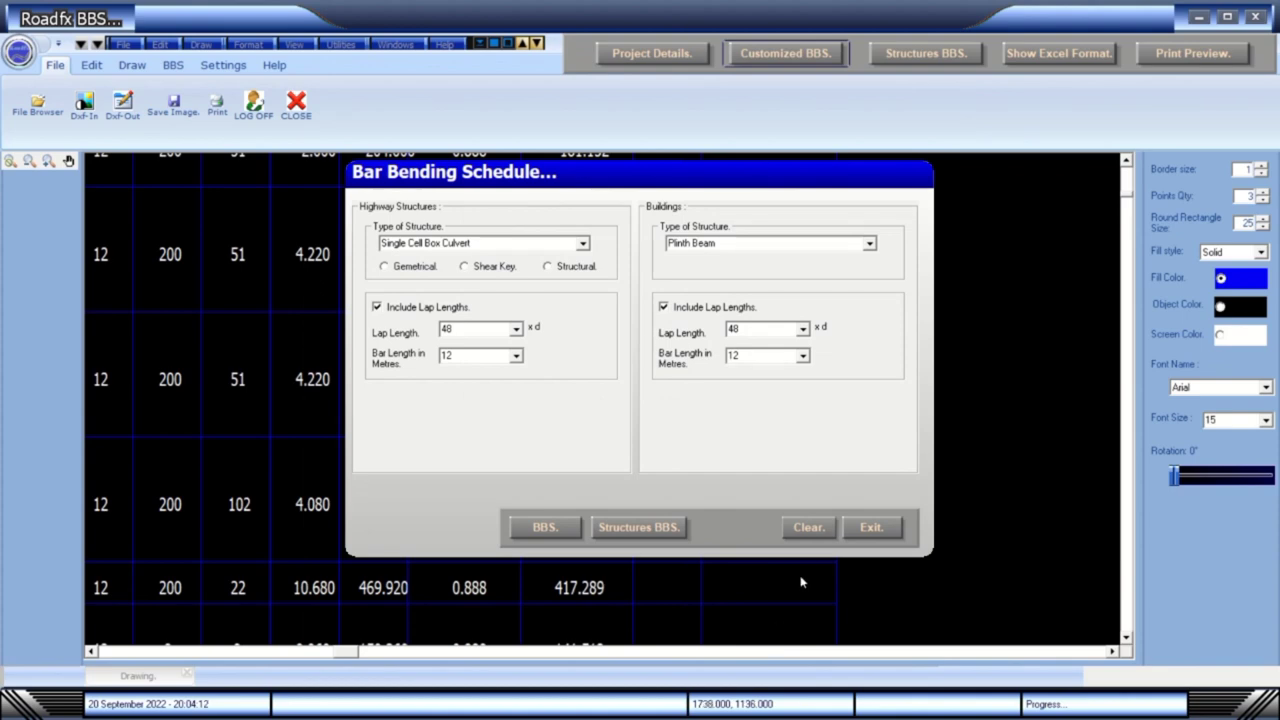
{"action": "left_click", "coordinate": [868, 530]}
- Examine the single cell box culvert schedule from its heading down through the wall and raft bar rows
{"action": "left_click_drag", "start_coordinate": [340, 655], "coordinate": [105, 652]}
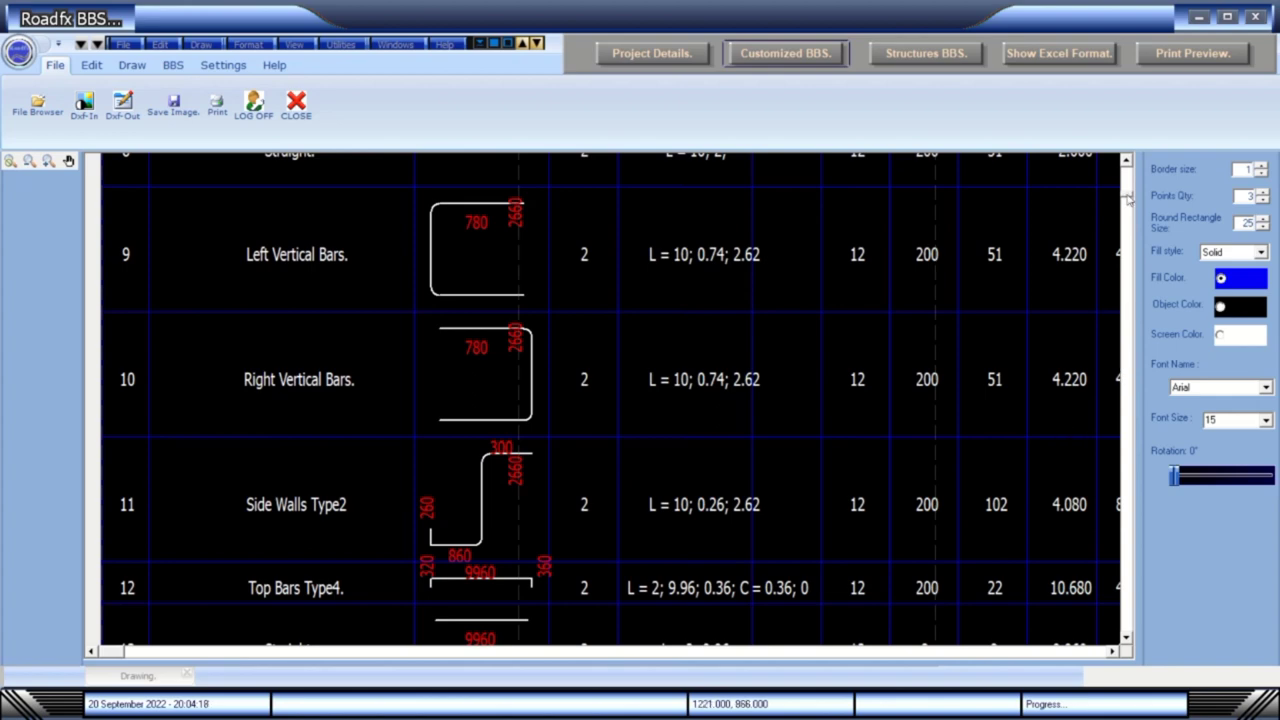
{"action": "left_click_drag", "start_coordinate": [1130, 200], "coordinate": [1130, 165]}
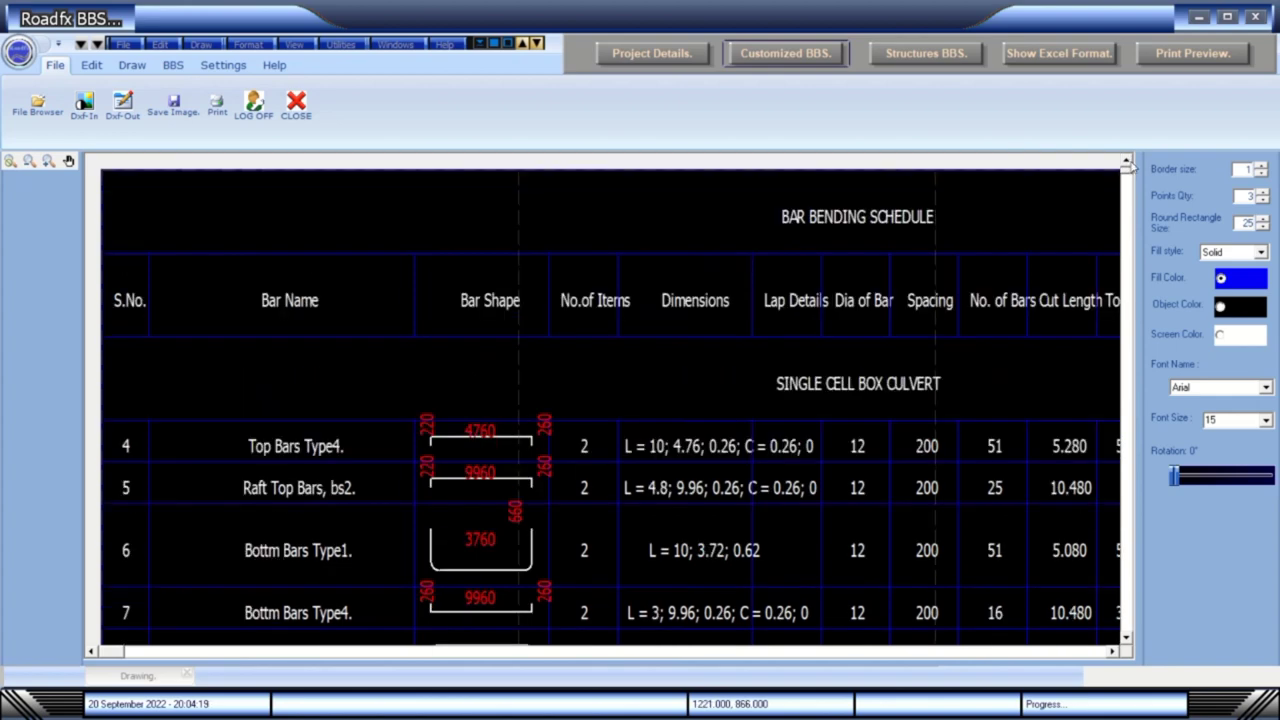
{"action": "left_click", "coordinate": [1126, 638]}
{"action": "left_click", "coordinate": [1126, 638]}
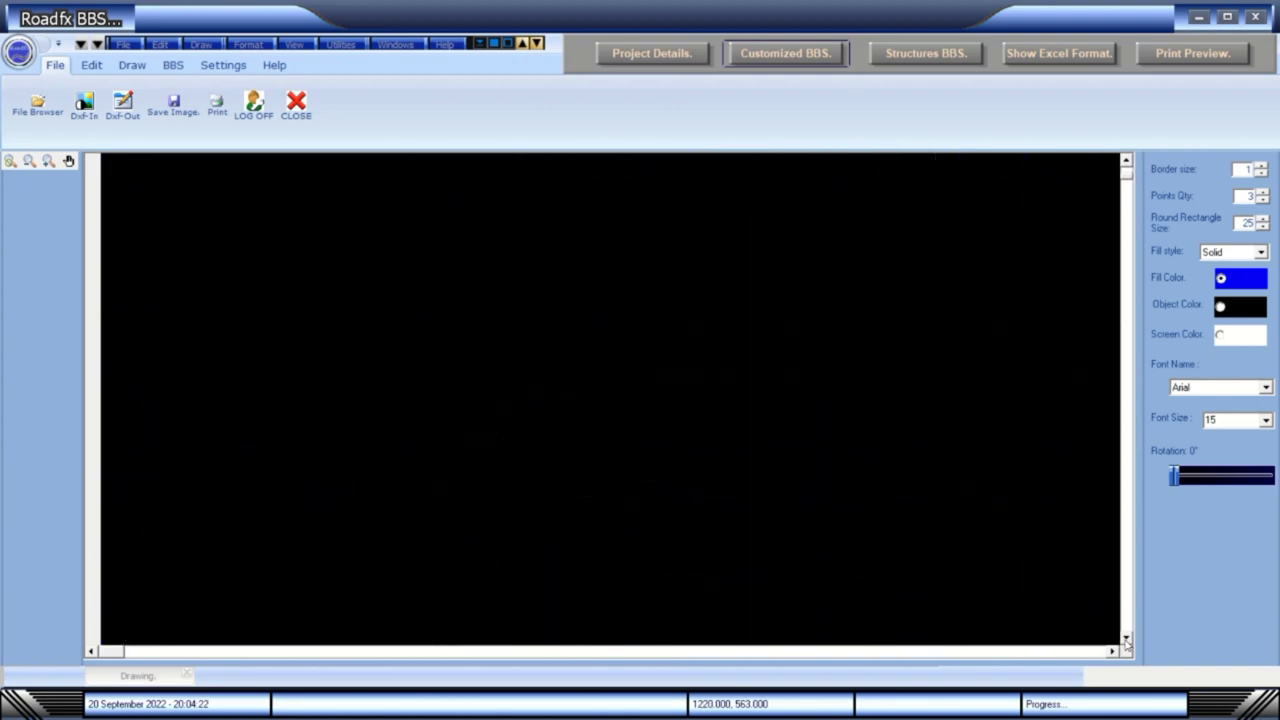
{"action": "left_click", "coordinate": [1126, 638]}
{"action": "left_click", "coordinate": [1126, 638]}
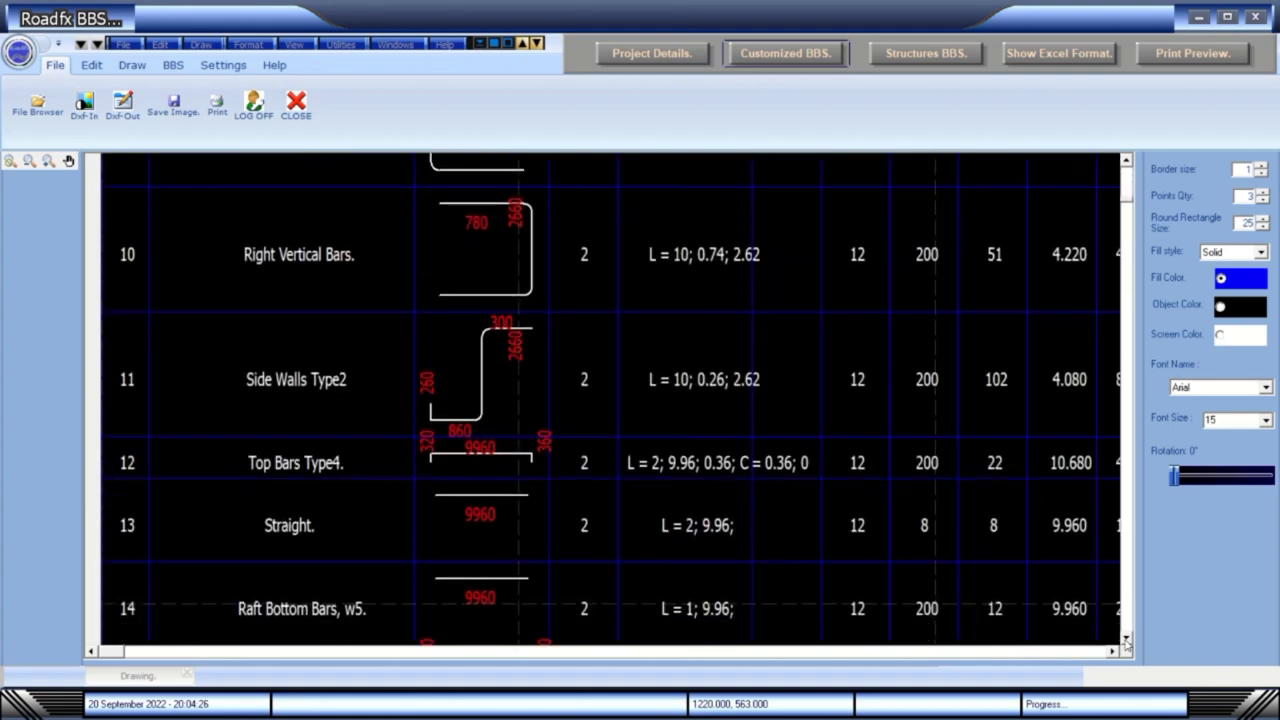
- Preview the printout, check its project details page from top to bottom, and close the preview
{"action": "left_click", "coordinate": [1212, 58]}
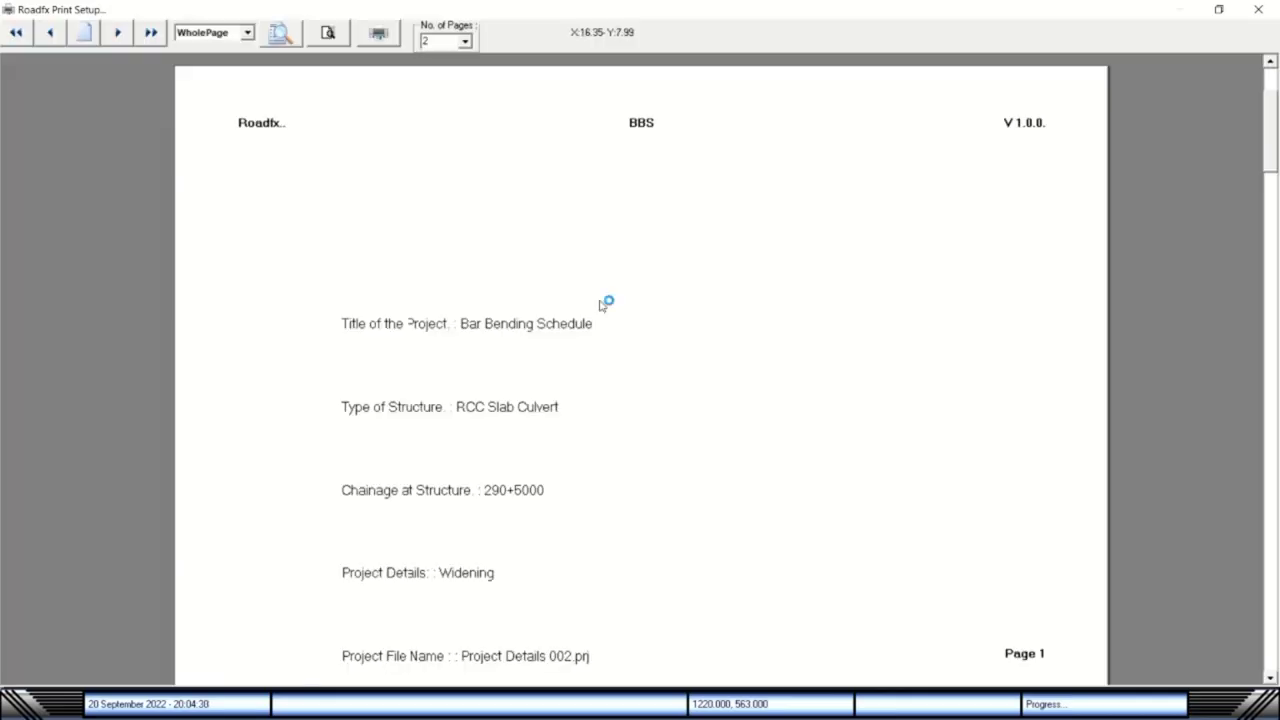
{"action": "left_click_drag", "start_coordinate": [1272, 142], "coordinate": [1268, 228]}
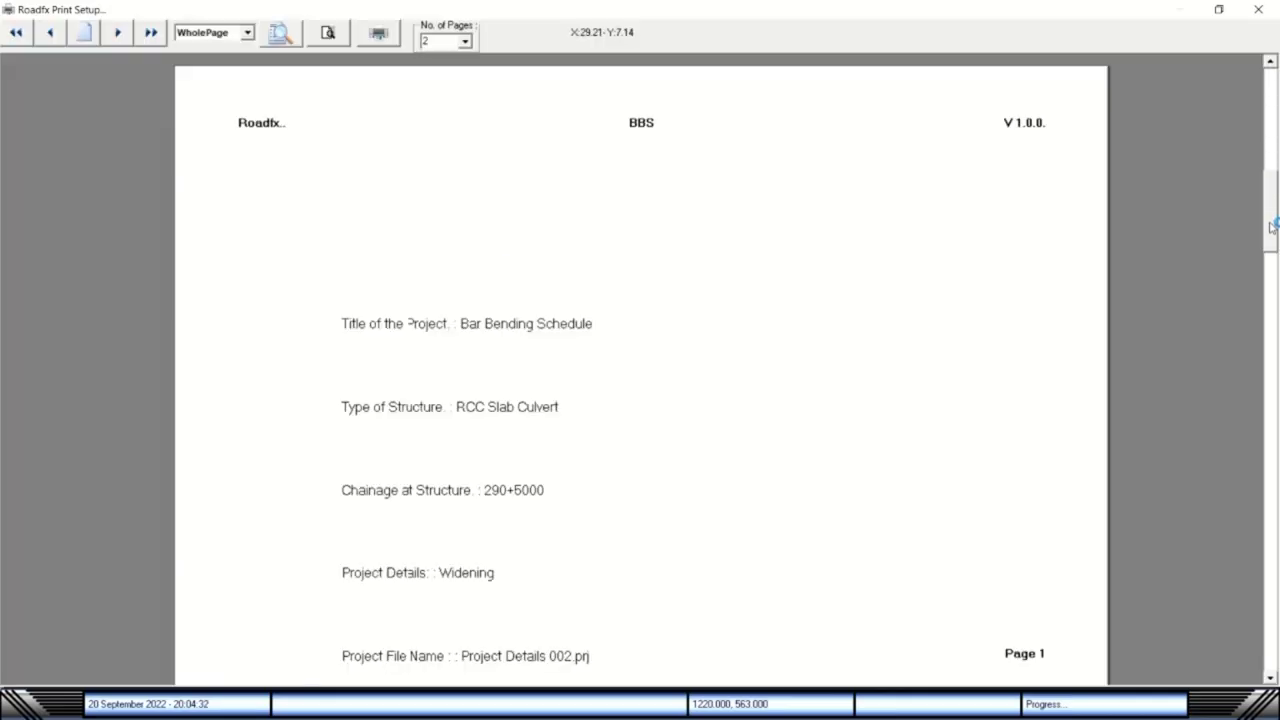
{"action": "left_click", "coordinate": [115, 35]}
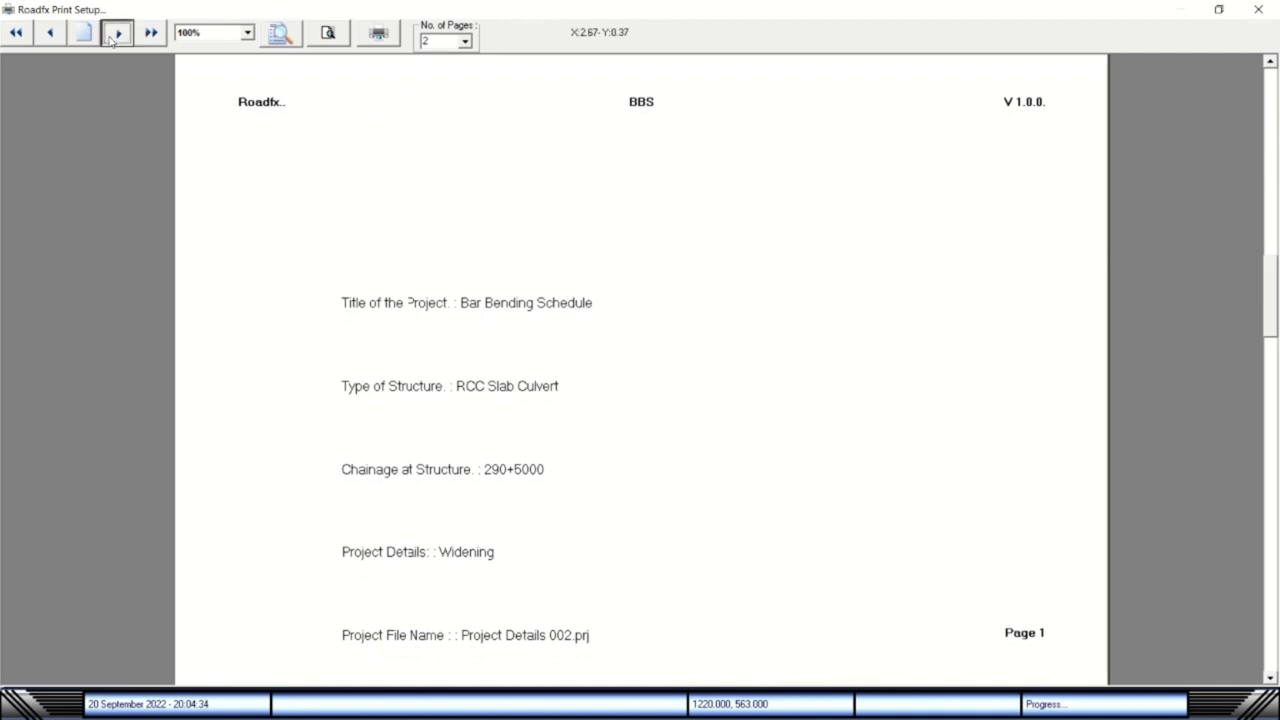
{"action": "left_click", "coordinate": [50, 35]}
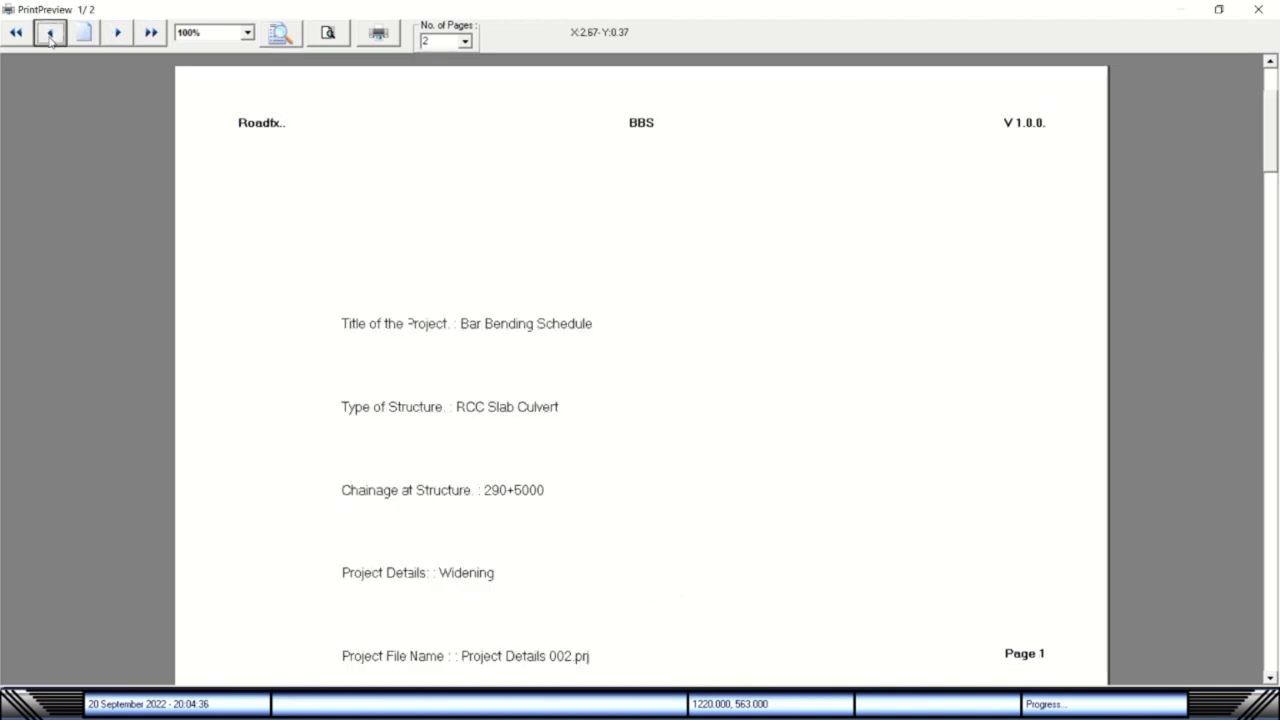
{"action": "left_click", "coordinate": [1272, 676]}
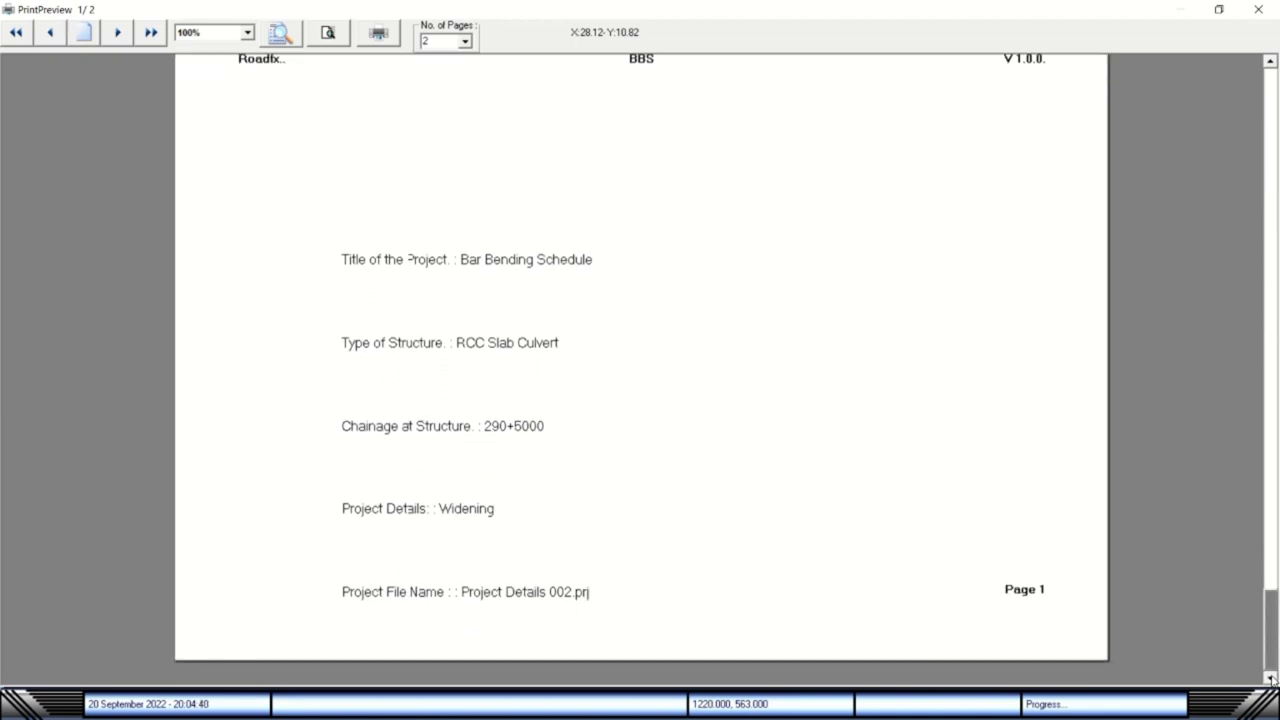
{"action": "left_click", "coordinate": [1272, 64]}
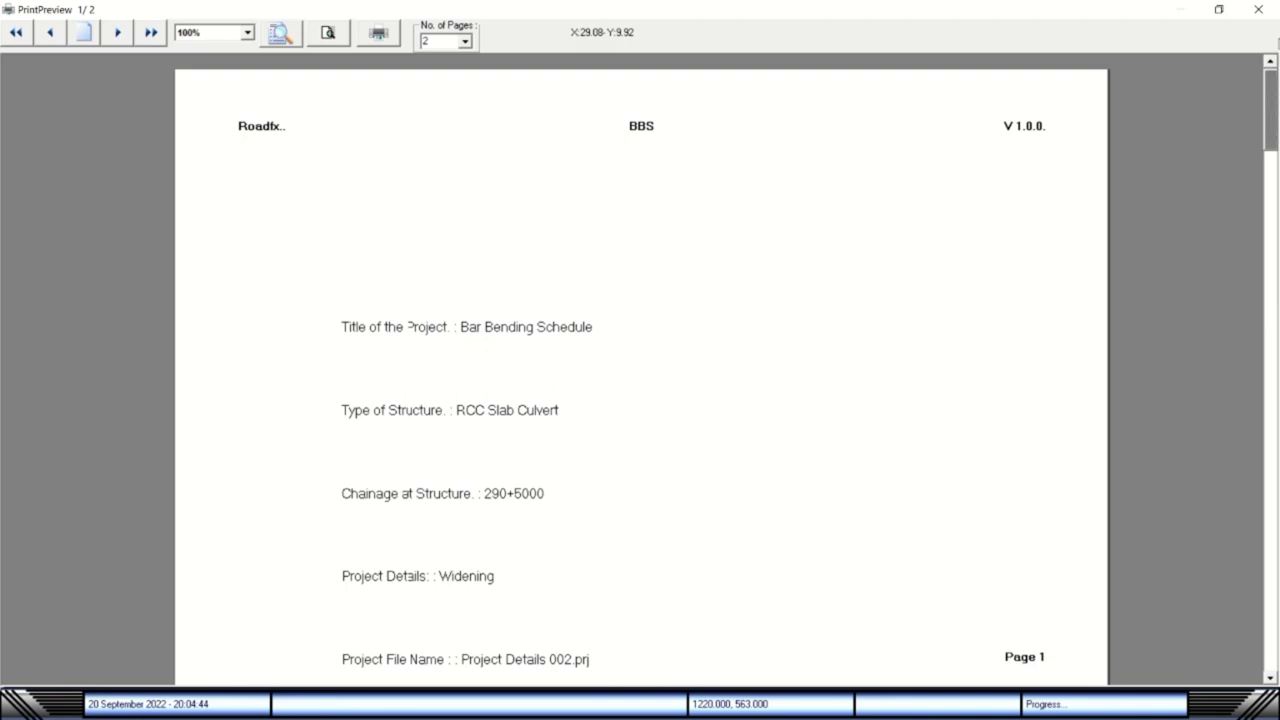
{"action": "left_click", "coordinate": [1258, 9]}
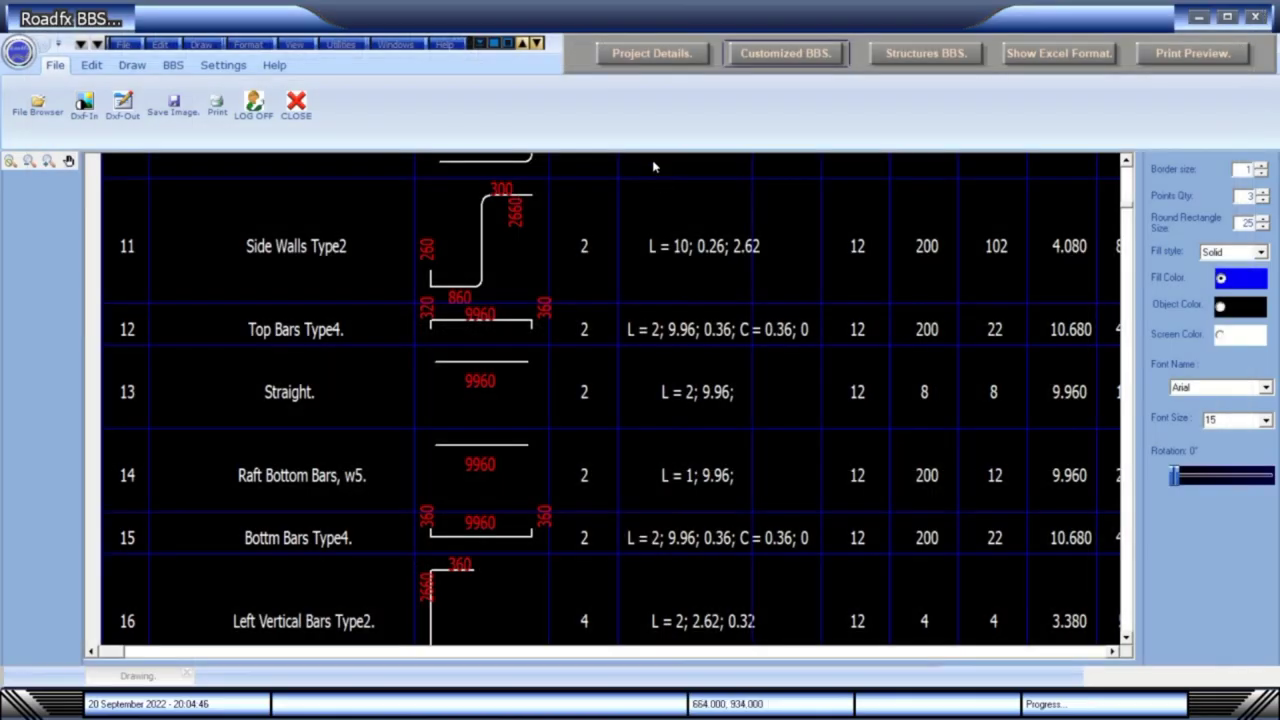
- View the project details form, close it without changes, and display the BBS commands
{"action": "left_click", "coordinate": [683, 57]}
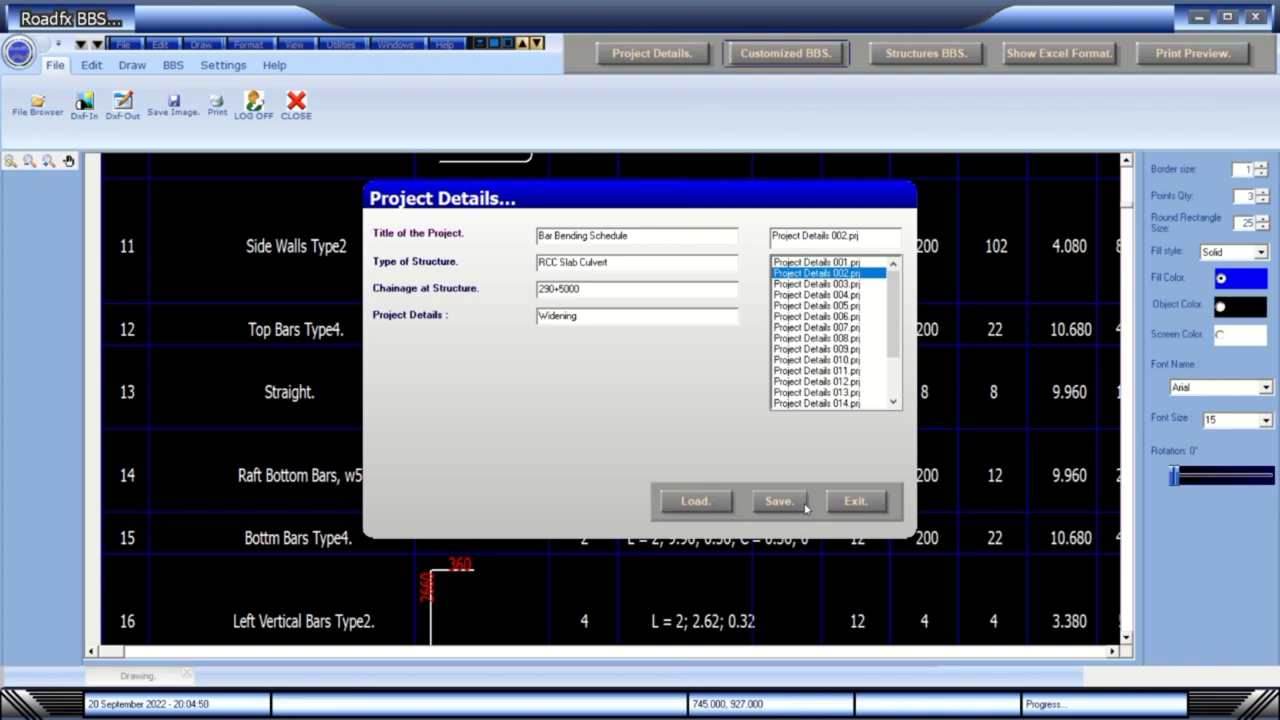
{"action": "left_click", "coordinate": [856, 503]}
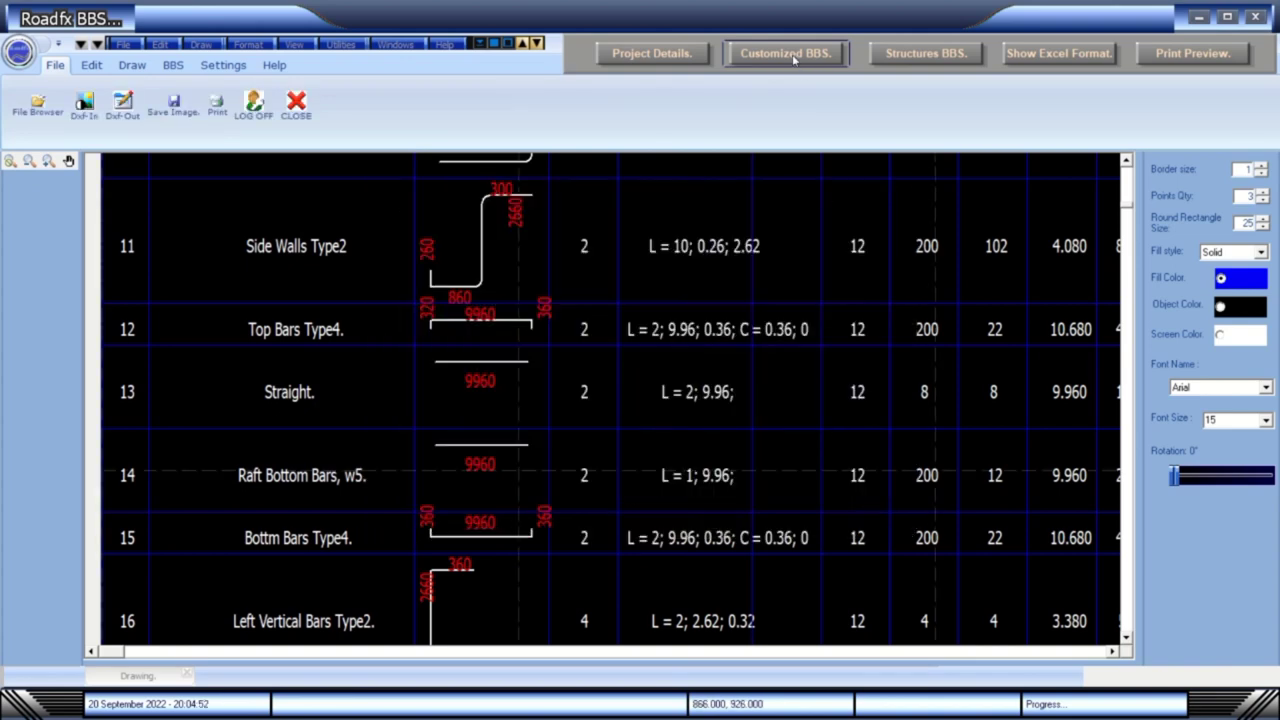
{"action": "left_click", "coordinate": [173, 68]}
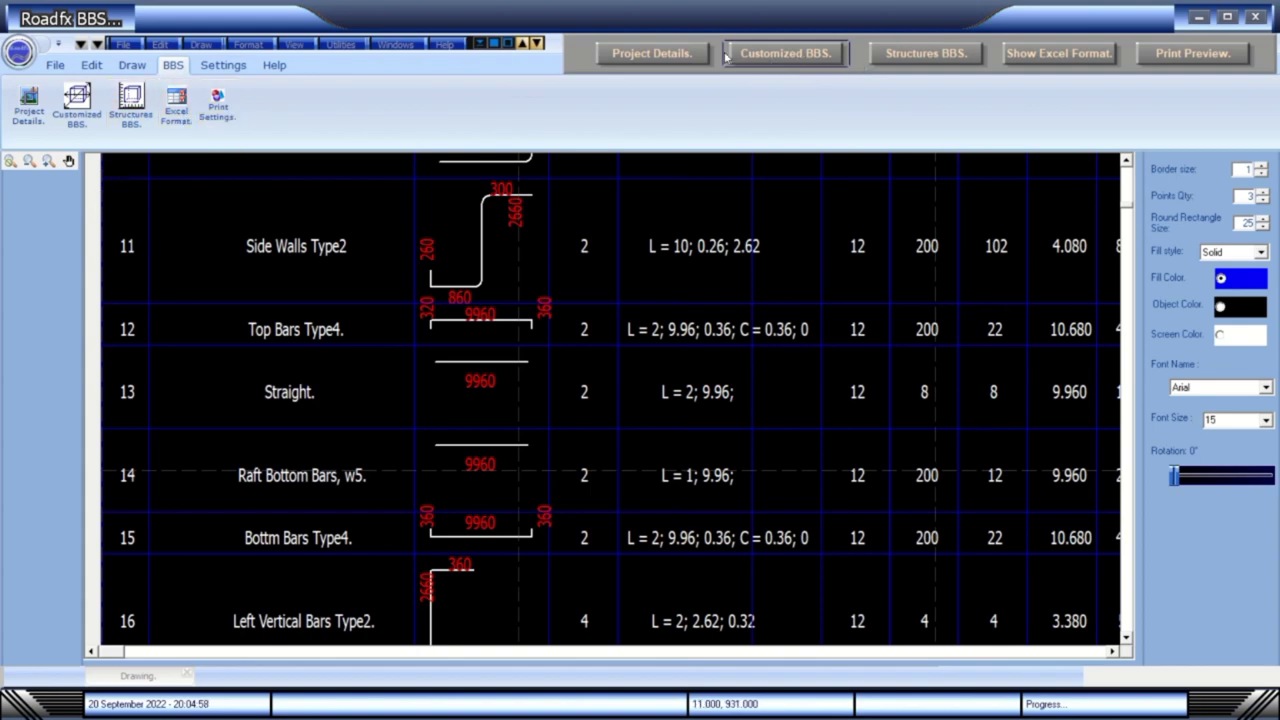
- Open the customized bar bending schedule form and clear the existing schedule from the drawing
{"action": "left_click", "coordinate": [785, 53]}
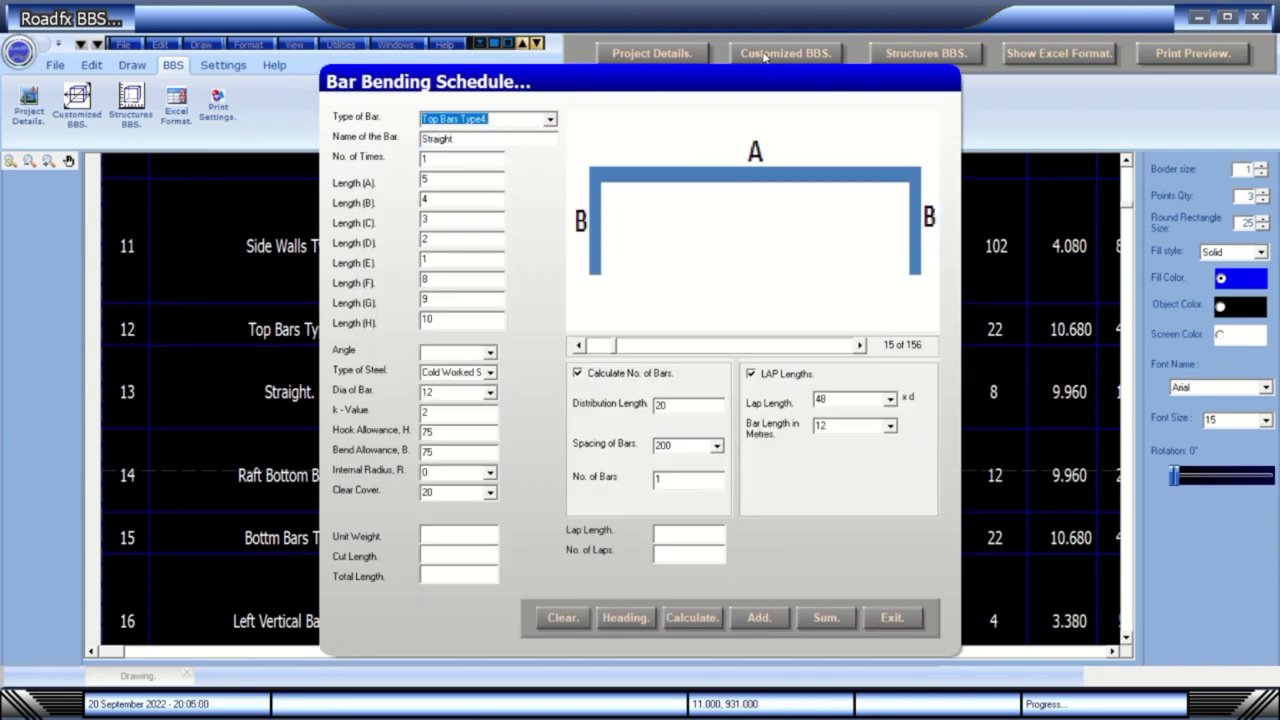
{"action": "left_click", "coordinate": [551, 622]}
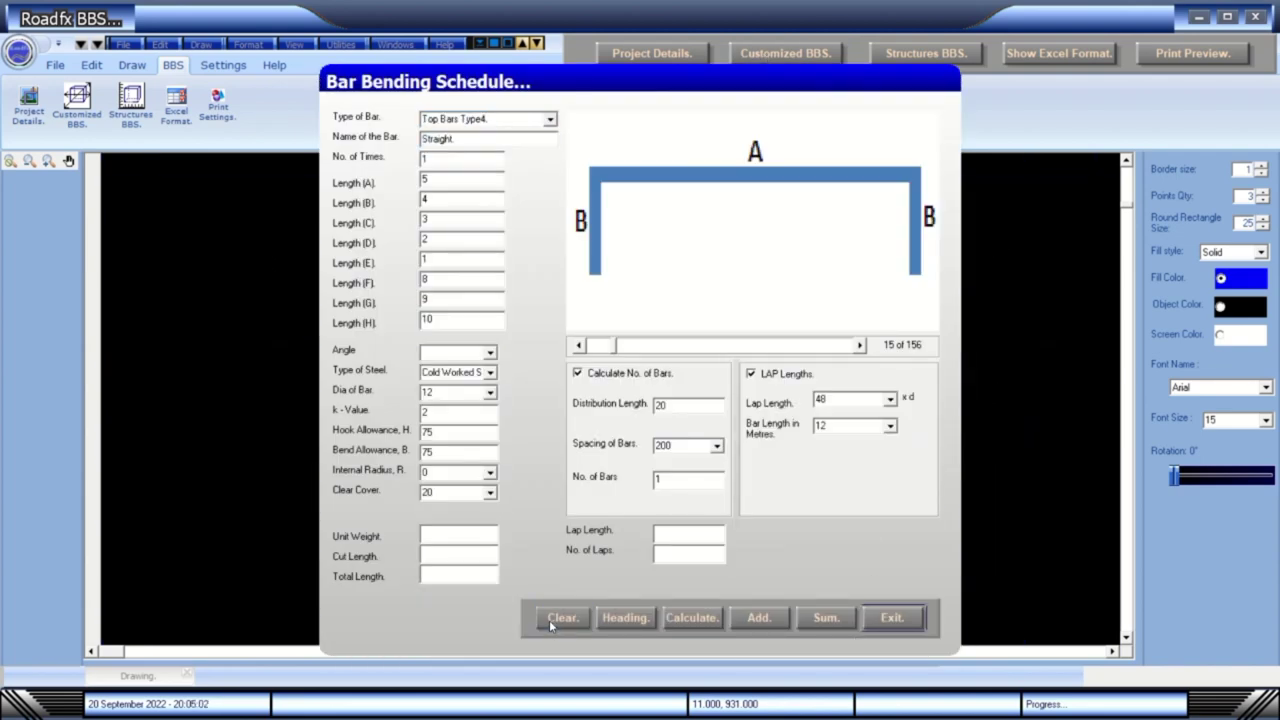
{"action": "left_click_drag", "start_coordinate": [743, 73], "coordinate": [1029, 55]}
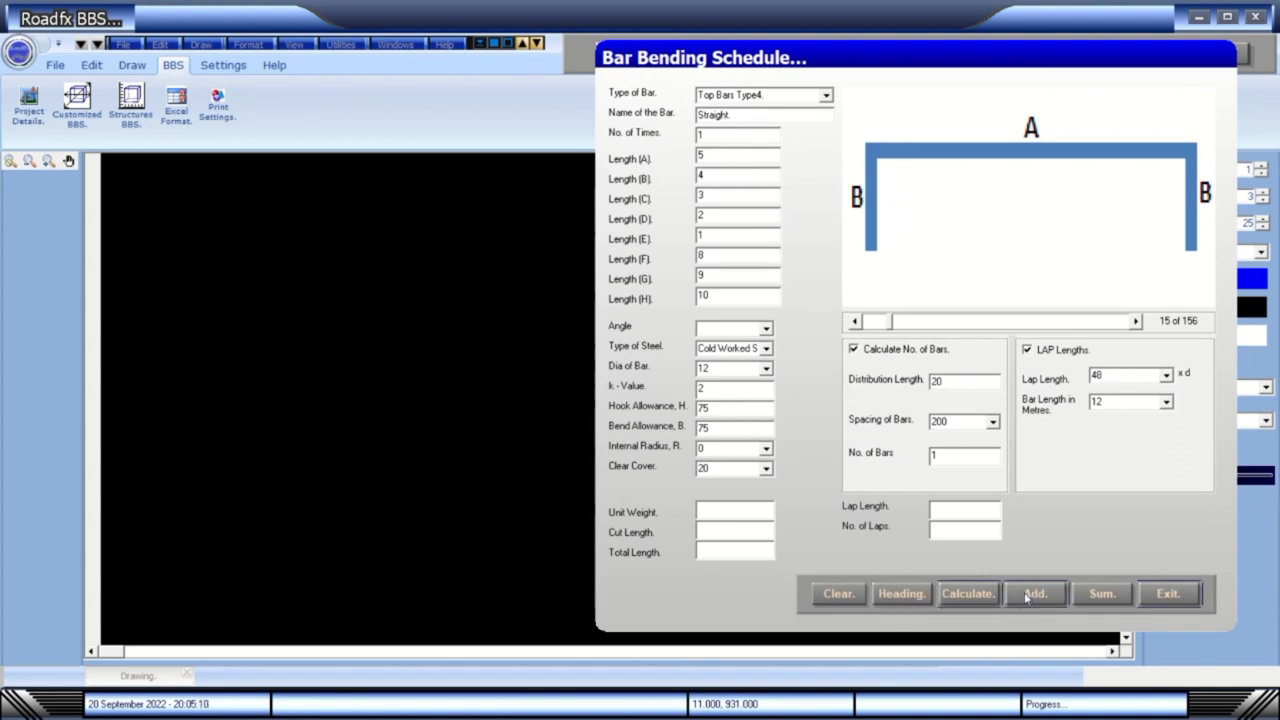
- Calculate the Top Bars Type4 quantities with the default values, close the form, and return to the start of the drawing
{"action": "left_click", "coordinate": [967, 593]}
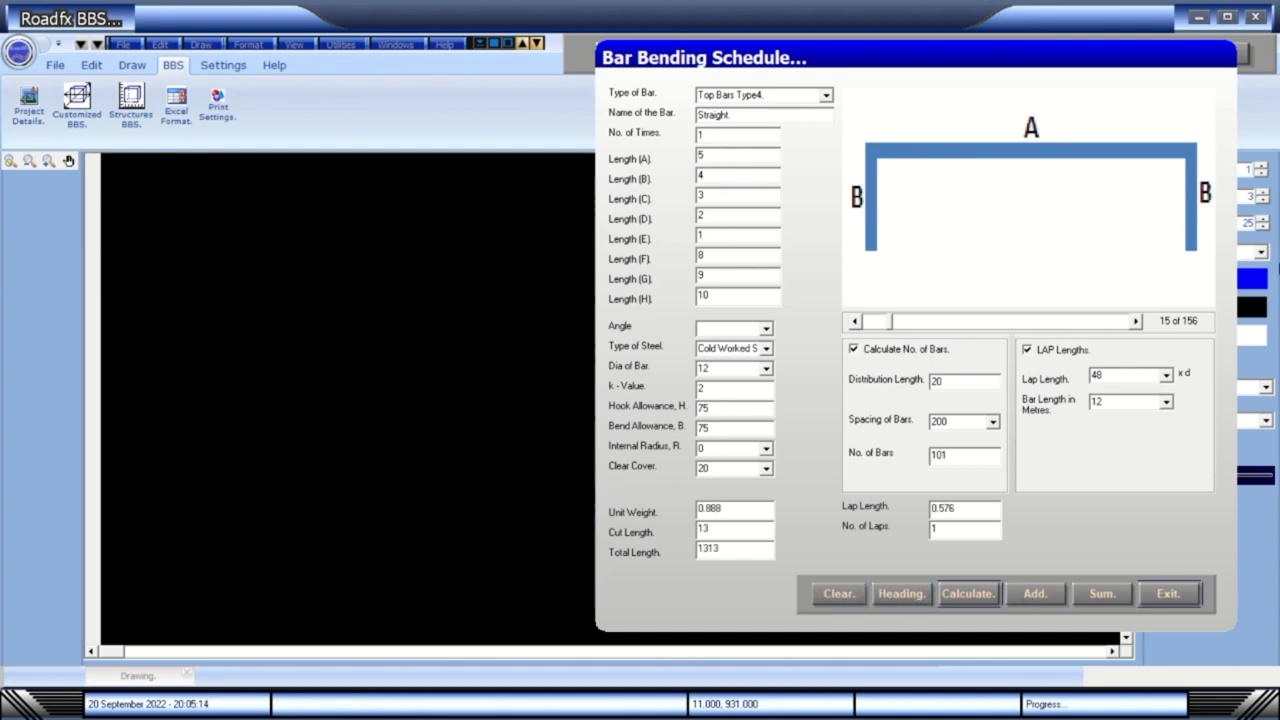
{"action": "left_click_drag", "start_coordinate": [1151, 58], "coordinate": [926, 72]}
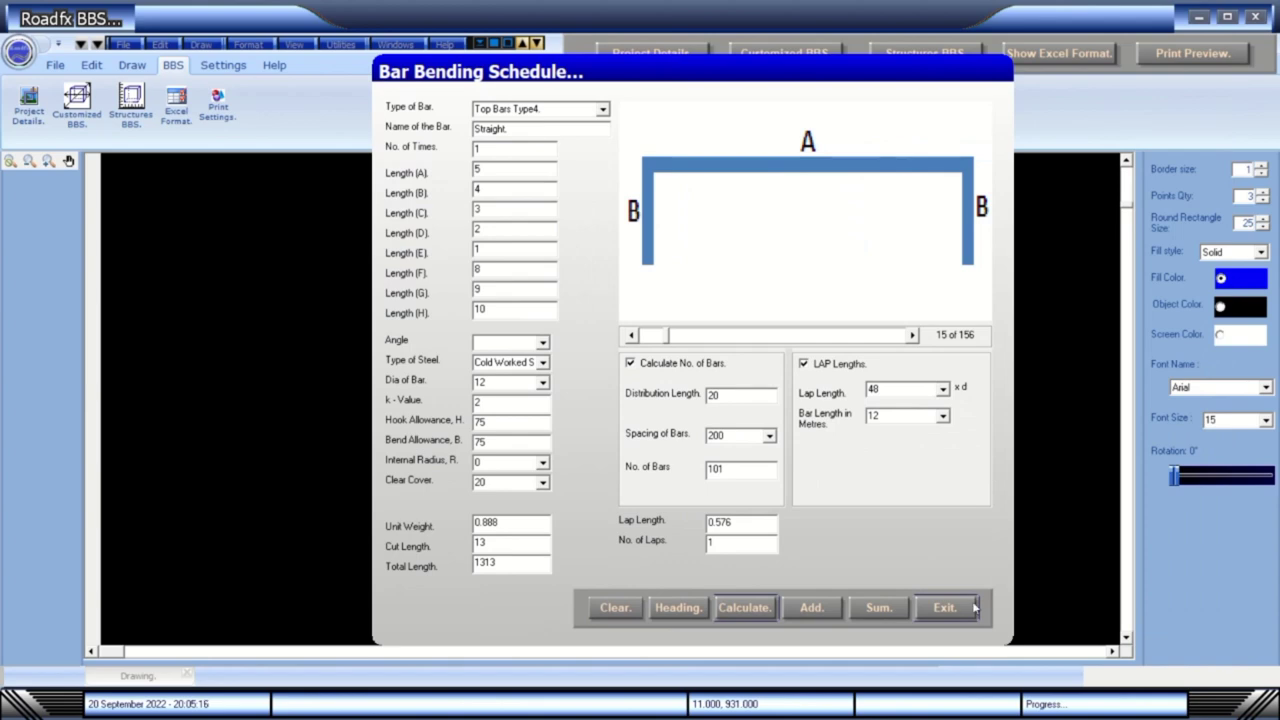
{"action": "left_click", "coordinate": [943, 607]}
{"action": "left_click", "coordinate": [1126, 160]}
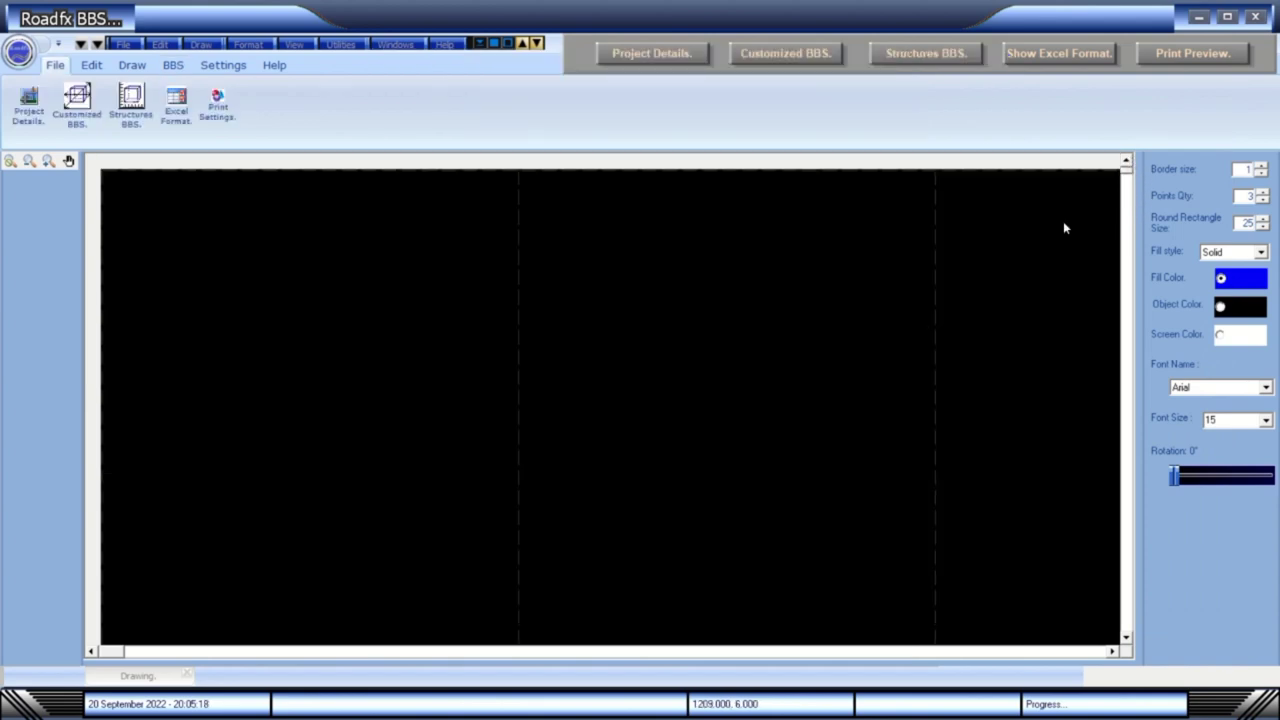
- Reopen the customized schedule form and insert the schedule heading into the drawing
{"action": "left_click", "coordinate": [803, 57]}
{"action": "left_click", "coordinate": [627, 617]}
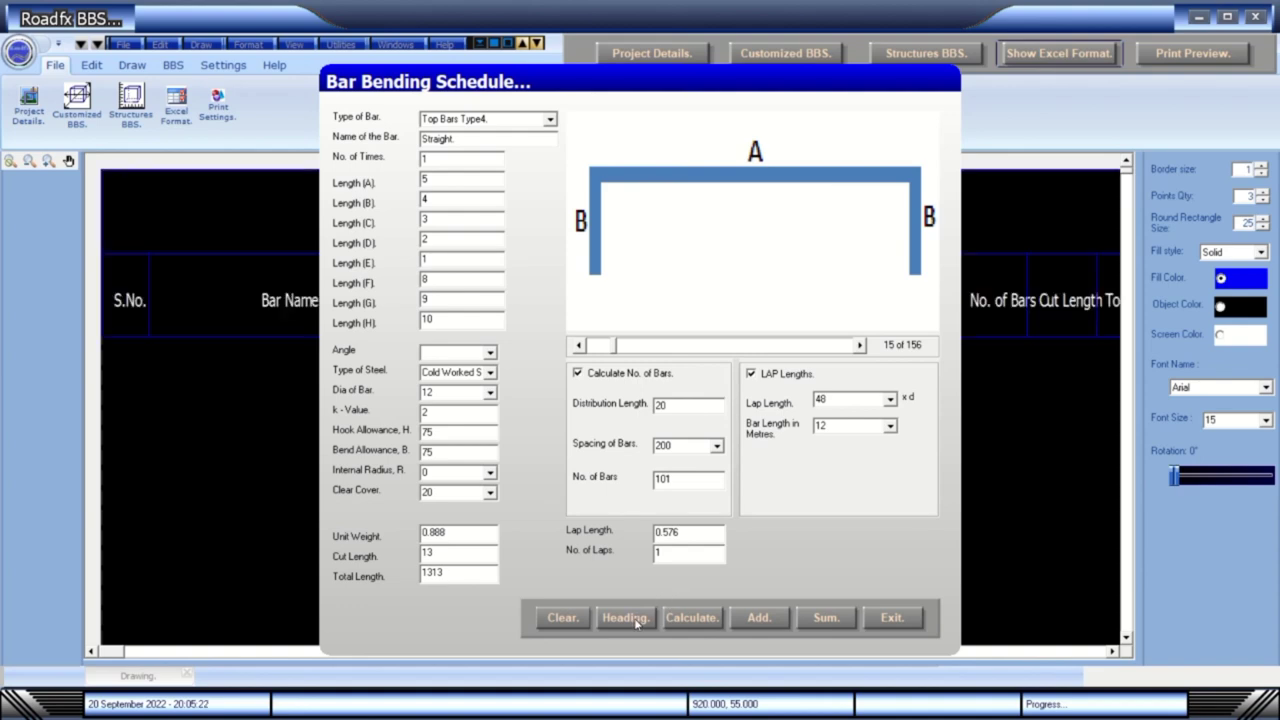
{"action": "left_click_drag", "start_coordinate": [754, 86], "coordinate": [1023, 55]}
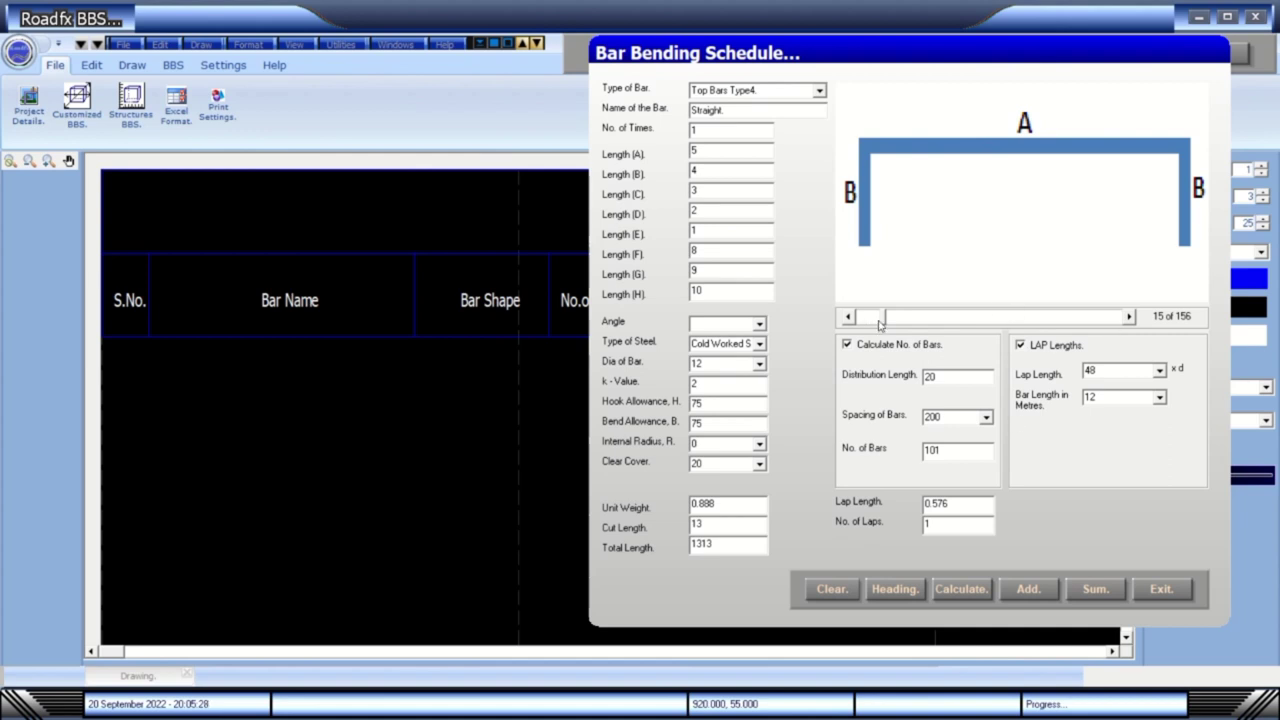
- Add a Straight bar row and a Stirrups bar row to the schedule using the default dimensions
{"action": "left_click_drag", "start_coordinate": [884, 318], "coordinate": [857, 318]}
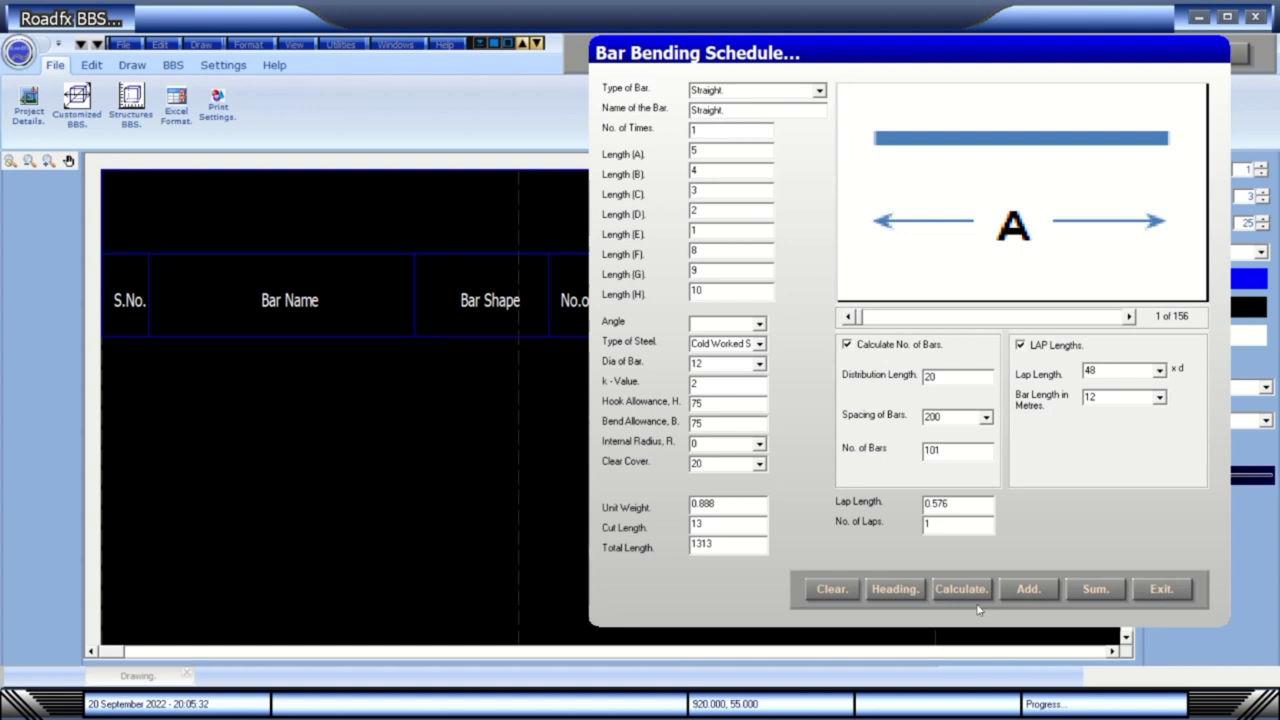
{"action": "left_click", "coordinate": [1028, 590]}
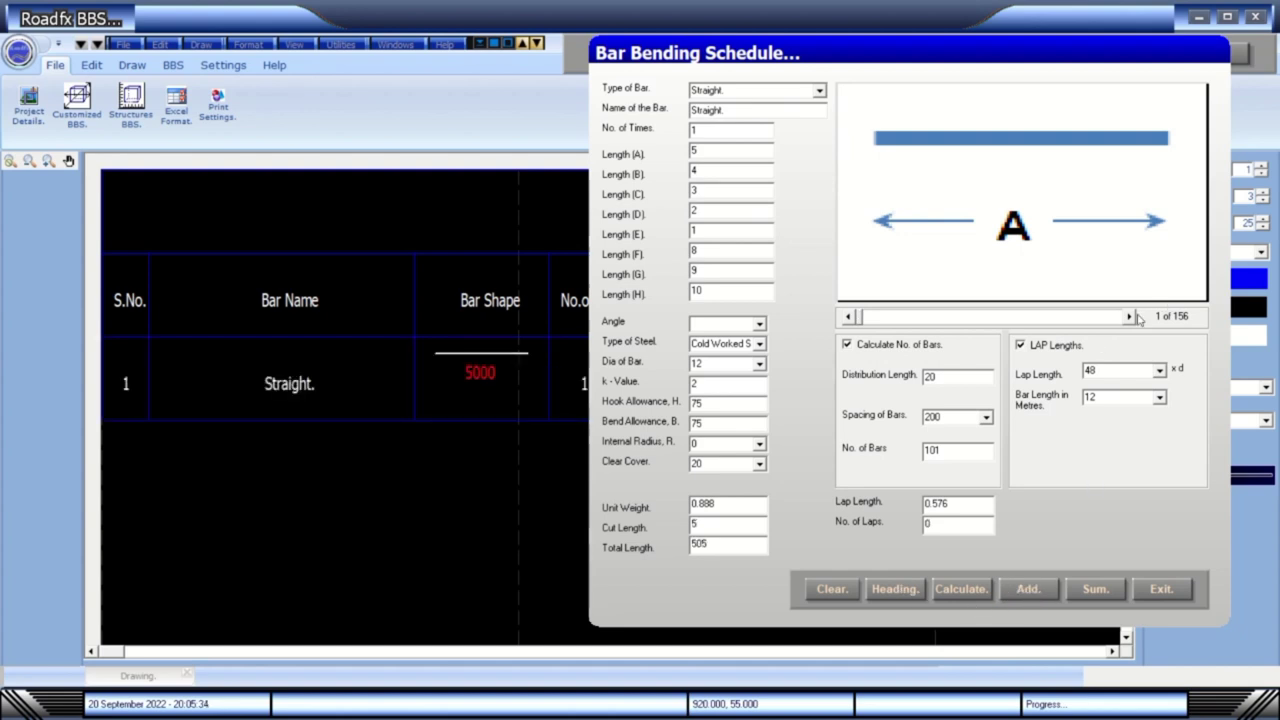
{"action": "left_click", "coordinate": [1130, 317]}
{"action": "left_click", "coordinate": [1041, 598]}
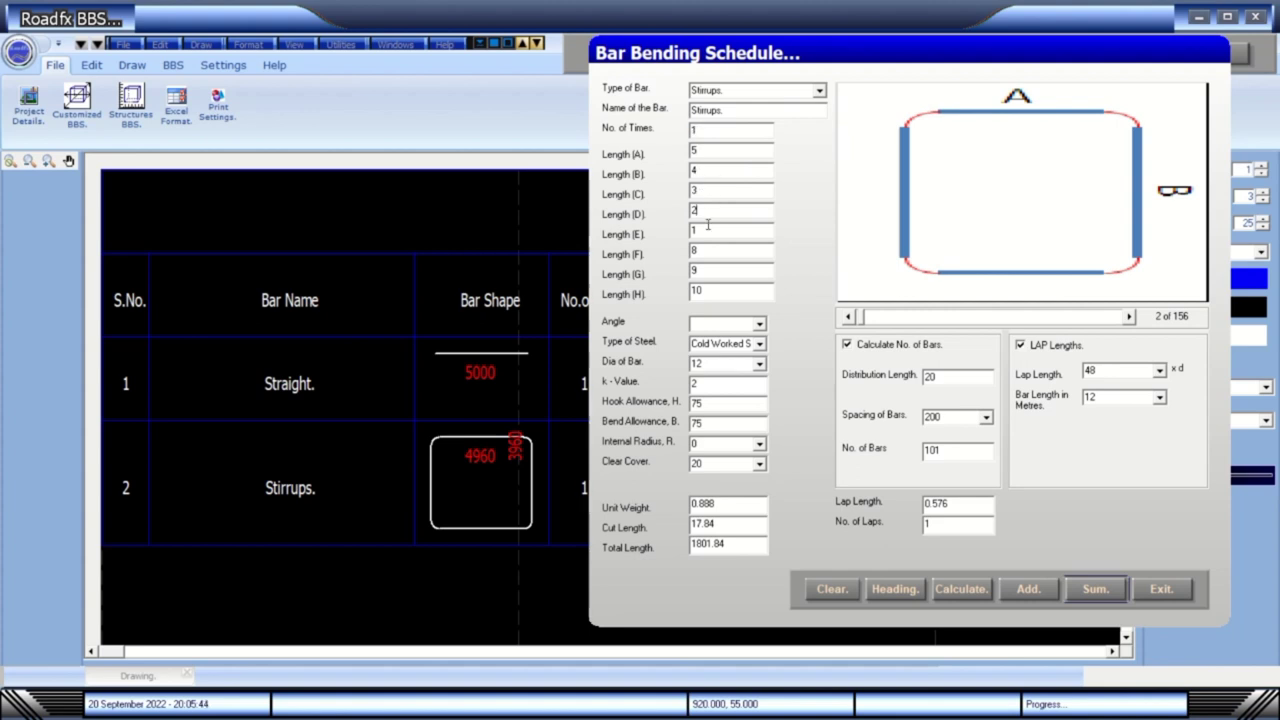
- Set the stirrup bar's angle to 0 and review its spacing and lap values
{"action": "left_click", "coordinate": [760, 324]}
{"action": "left_click", "coordinate": [752, 400]}
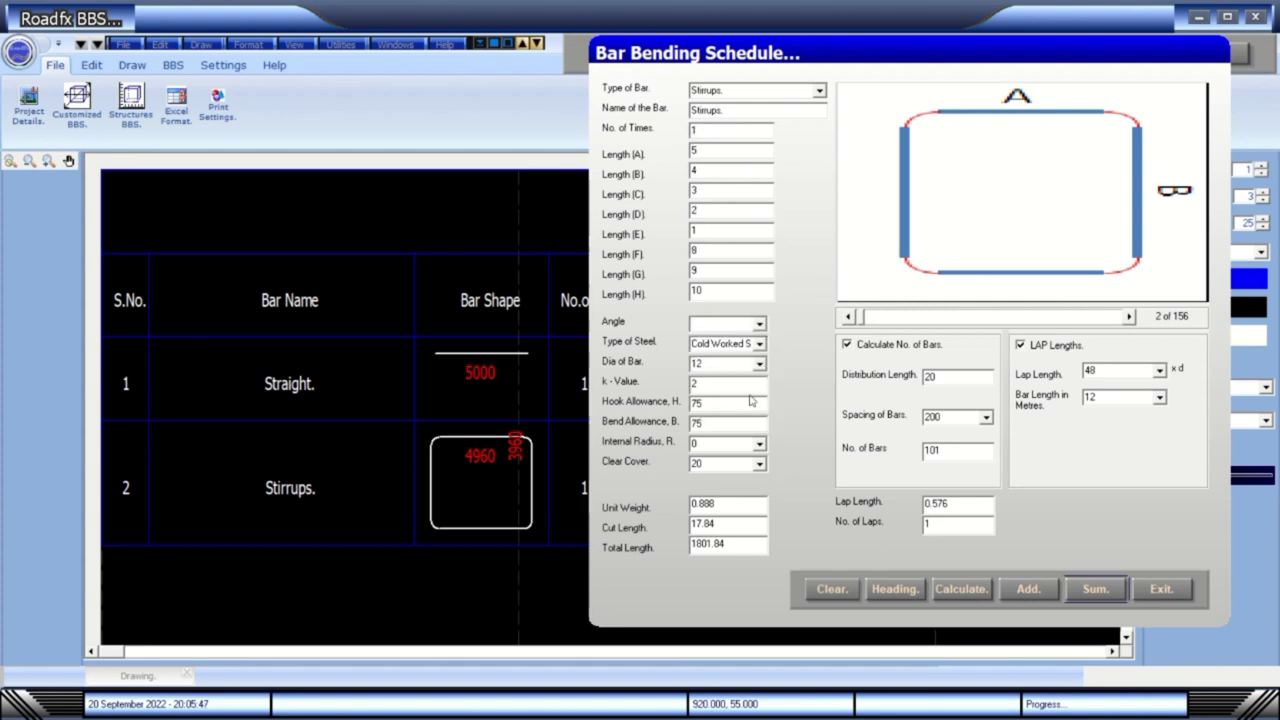
{"action": "left_click", "coordinate": [760, 324]}
{"action": "left_click", "coordinate": [705, 341]}
{"action": "double_click", "coordinate": [956, 419]}
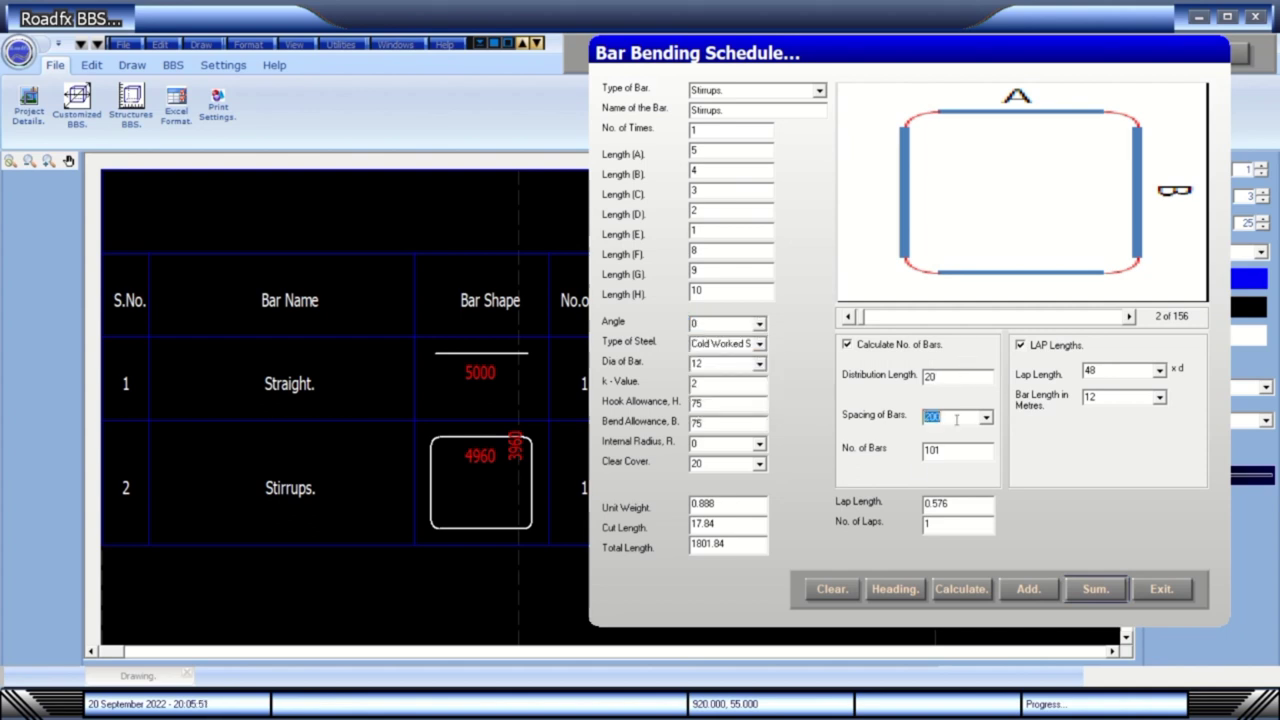
{"action": "left_click", "coordinate": [962, 522]}
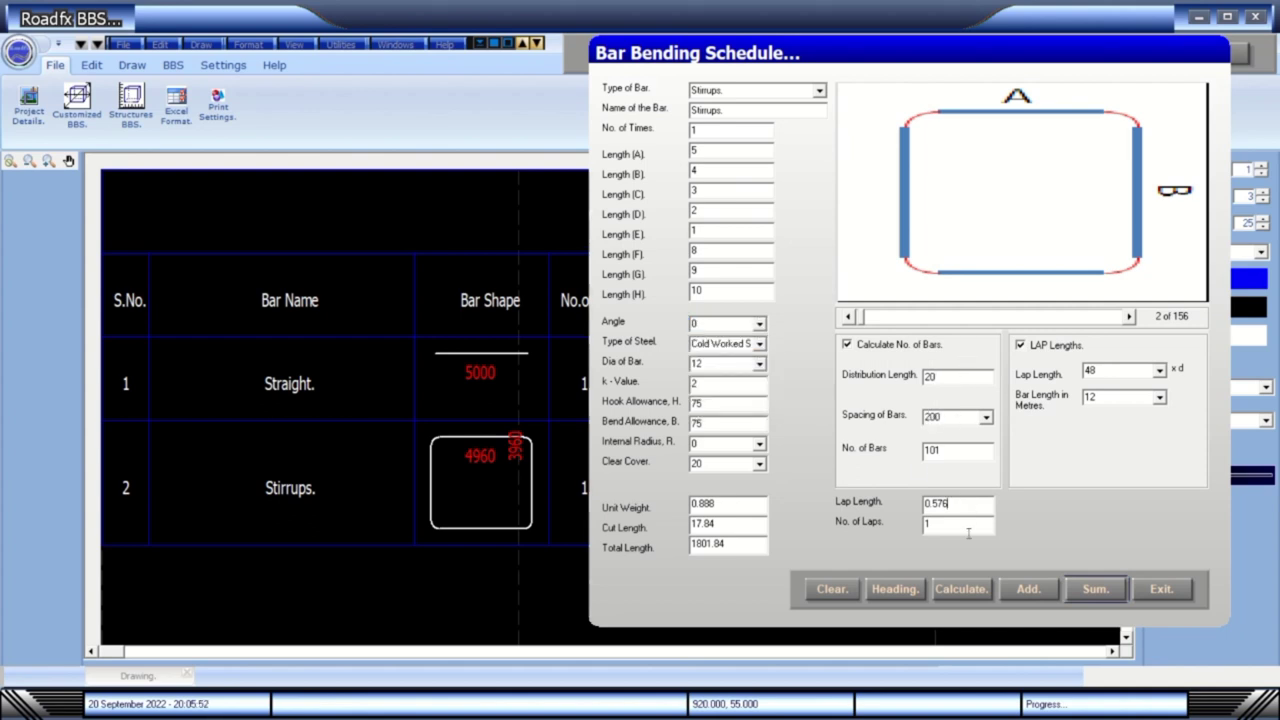
- Add a second Stirrups row to the schedule, insert the totals, and close the form
{"action": "left_click", "coordinate": [1040, 596]}
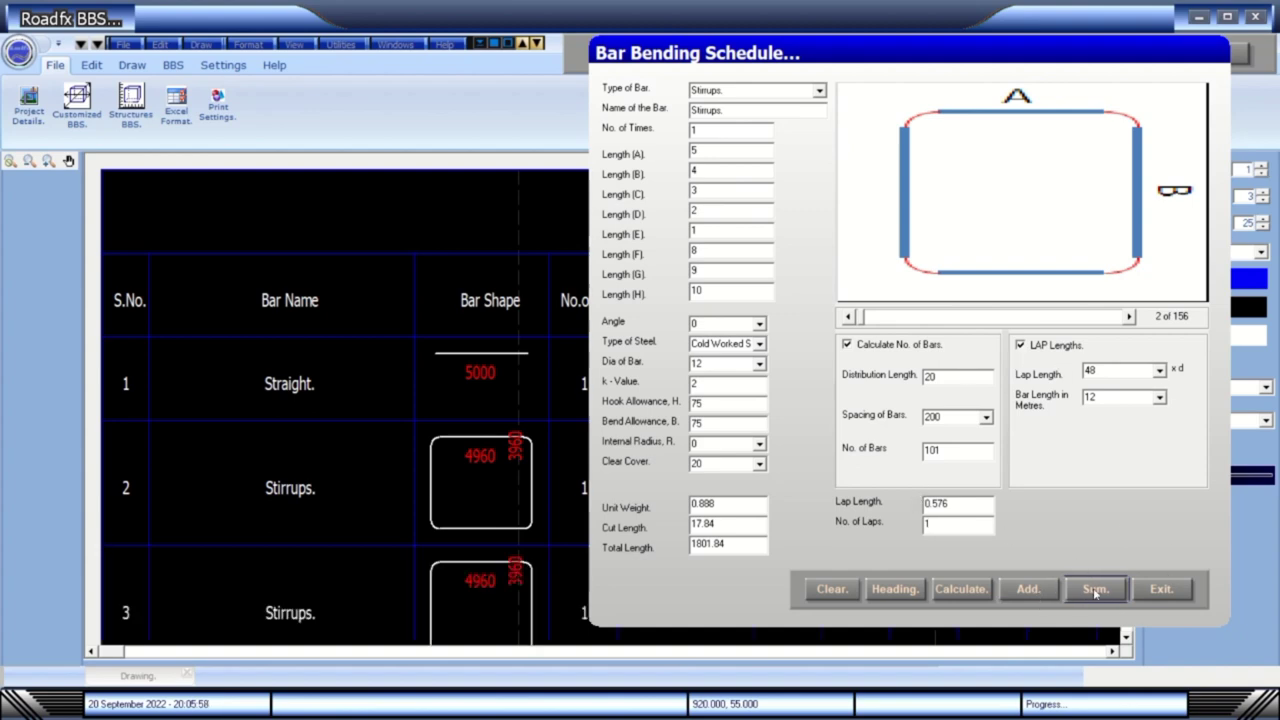
{"action": "left_click", "coordinate": [1096, 592]}
{"action": "left_click", "coordinate": [1160, 589]}
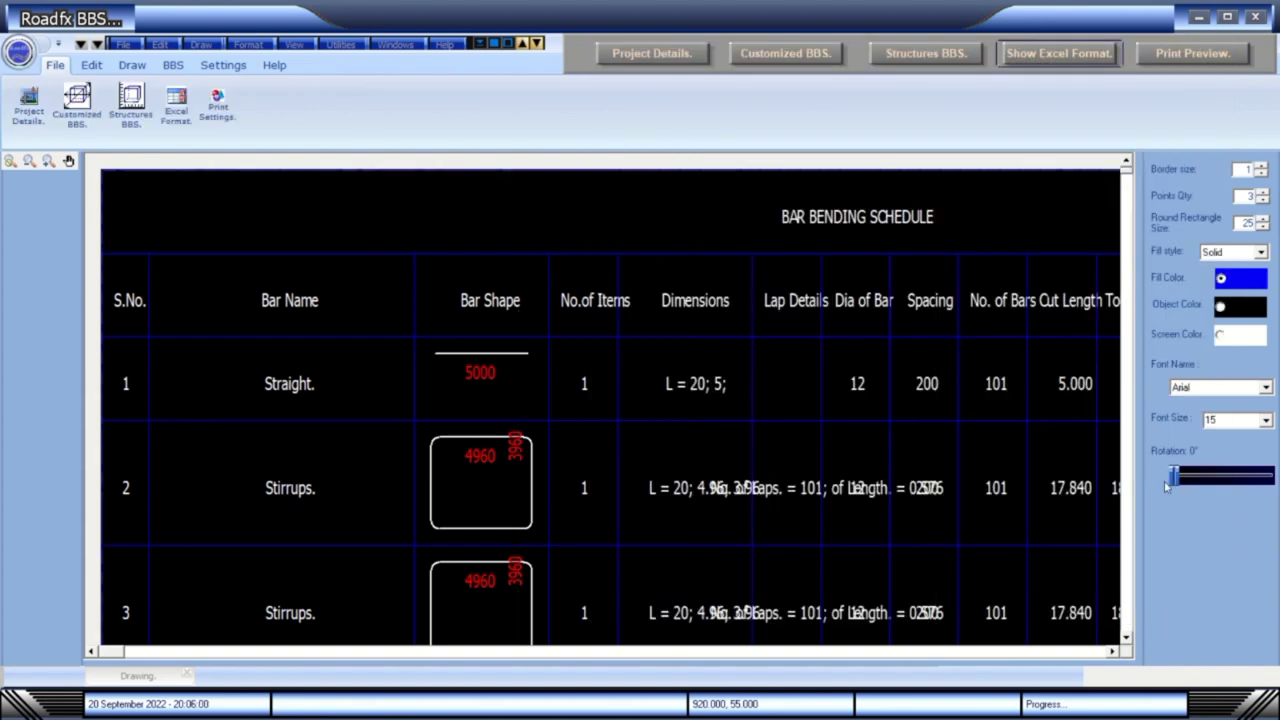
- Examine the customized schedule's bar rows, its total row, and the length and weight summary by bar diameter
{"action": "left_click", "coordinate": [1125, 638]}
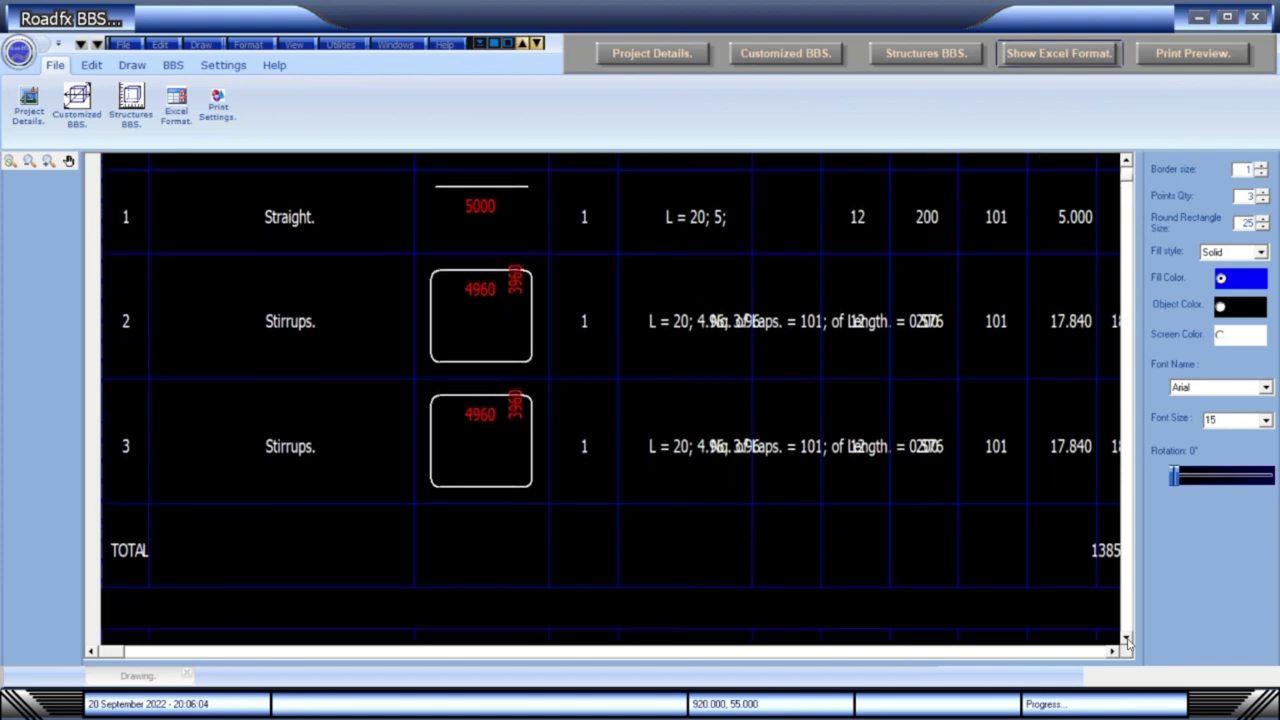
{"action": "left_click", "coordinate": [1125, 638]}
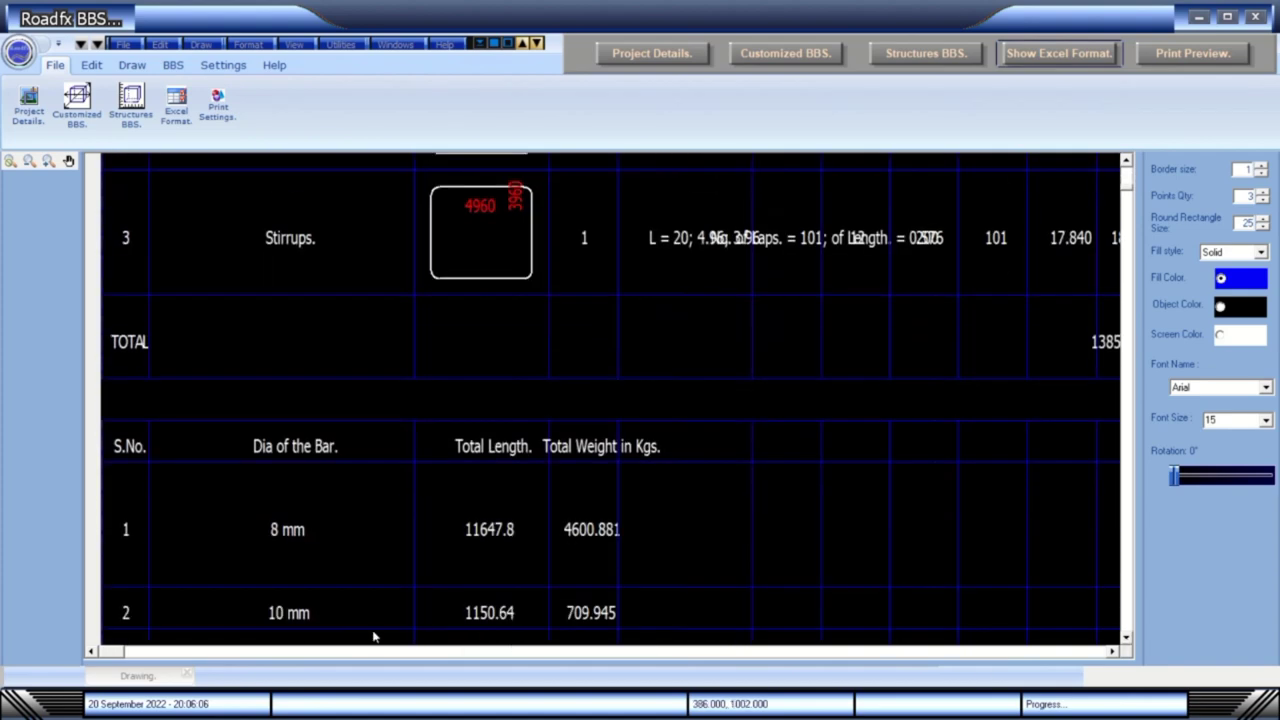
{"action": "left_click", "coordinate": [1113, 652]}
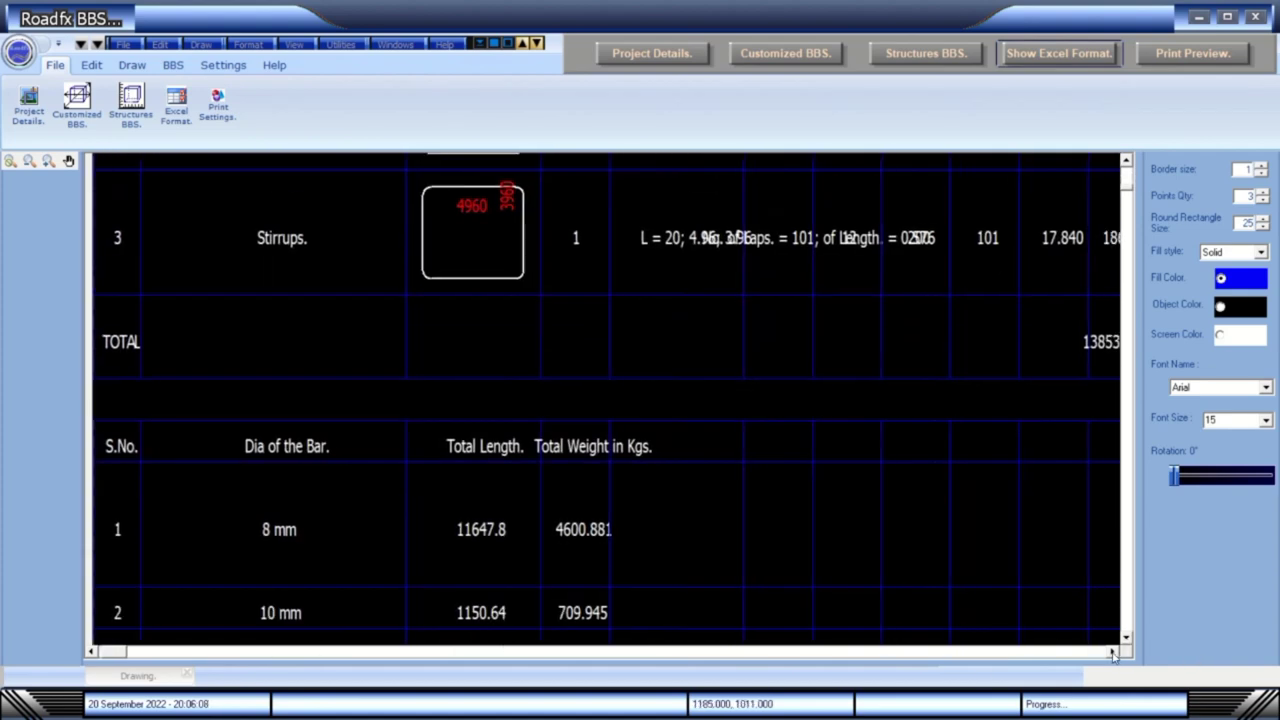
{"action": "left_click", "coordinate": [1113, 652]}
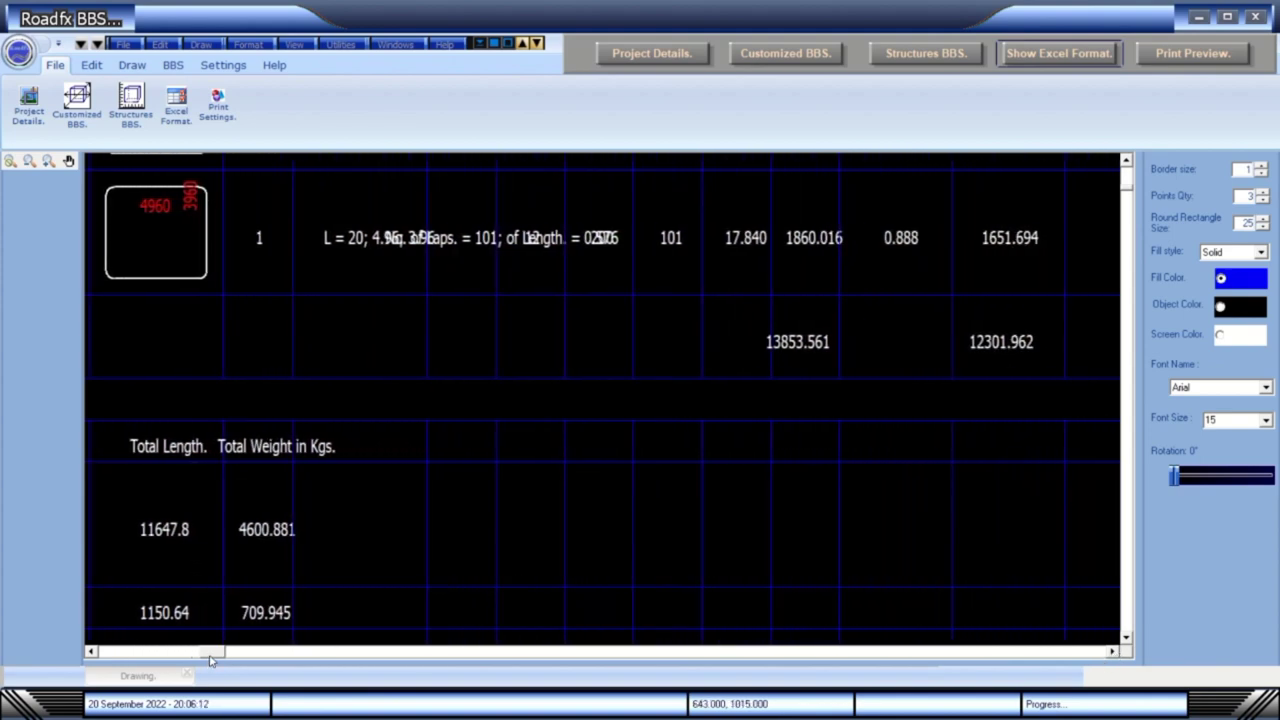
{"action": "left_click_drag", "start_coordinate": [210, 656], "coordinate": [100, 656]}
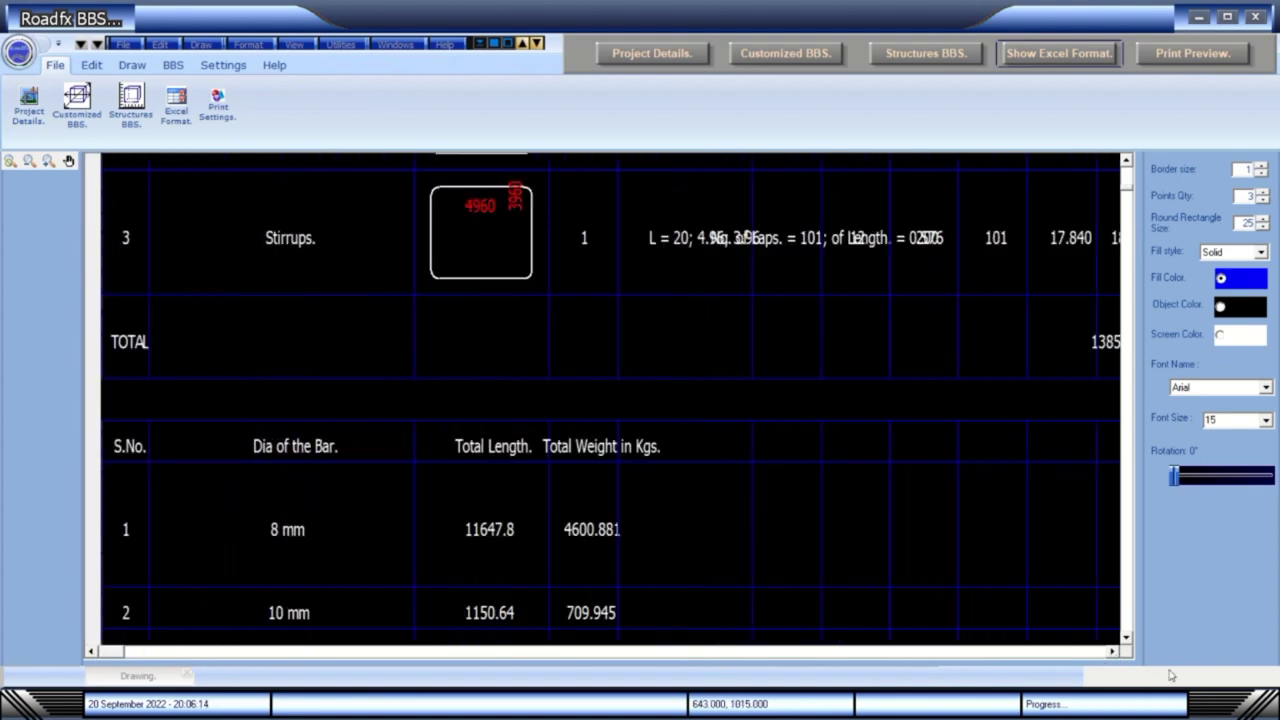
{"action": "left_click", "coordinate": [1126, 638]}
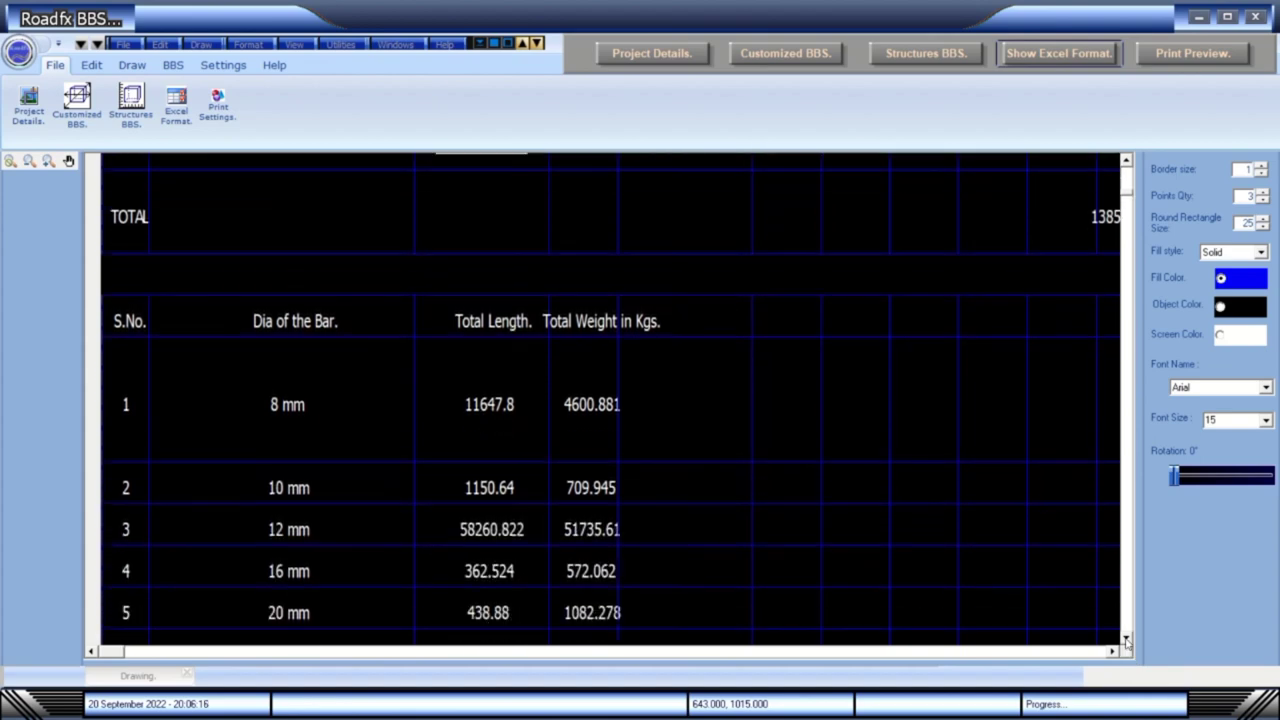
{"action": "left_click", "coordinate": [1126, 640]}
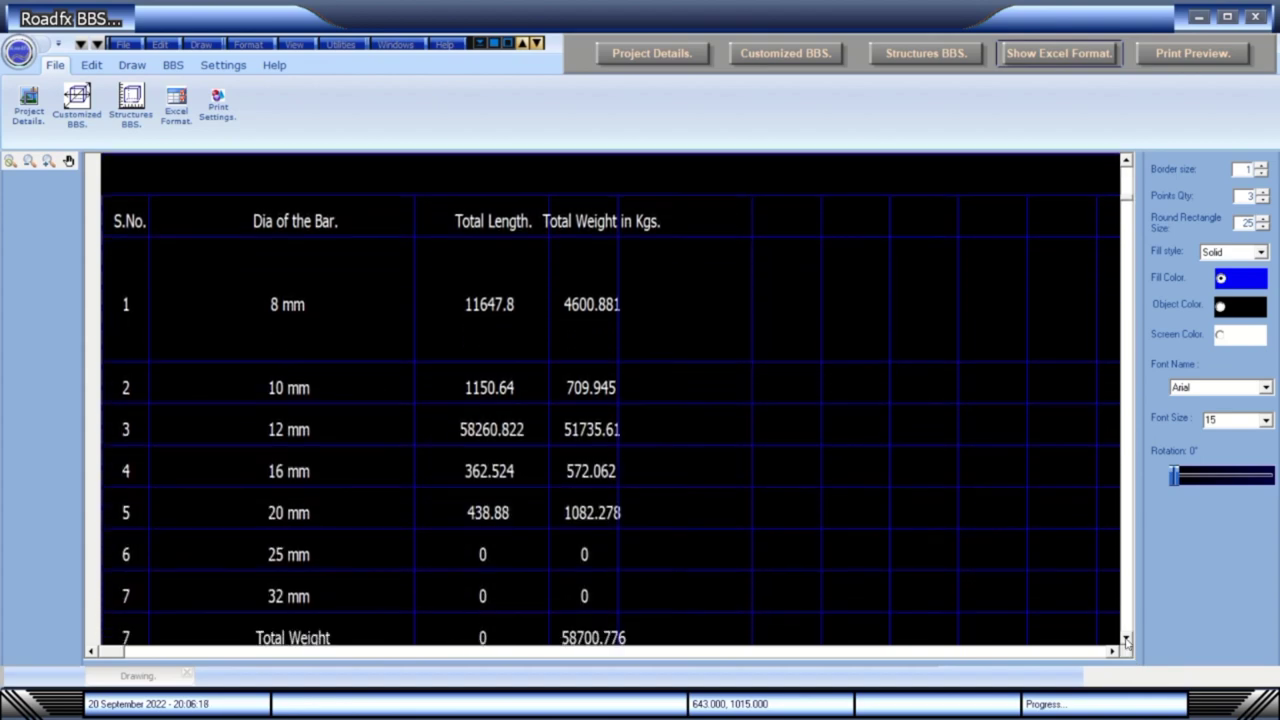
{"action": "left_click", "coordinate": [1126, 640]}
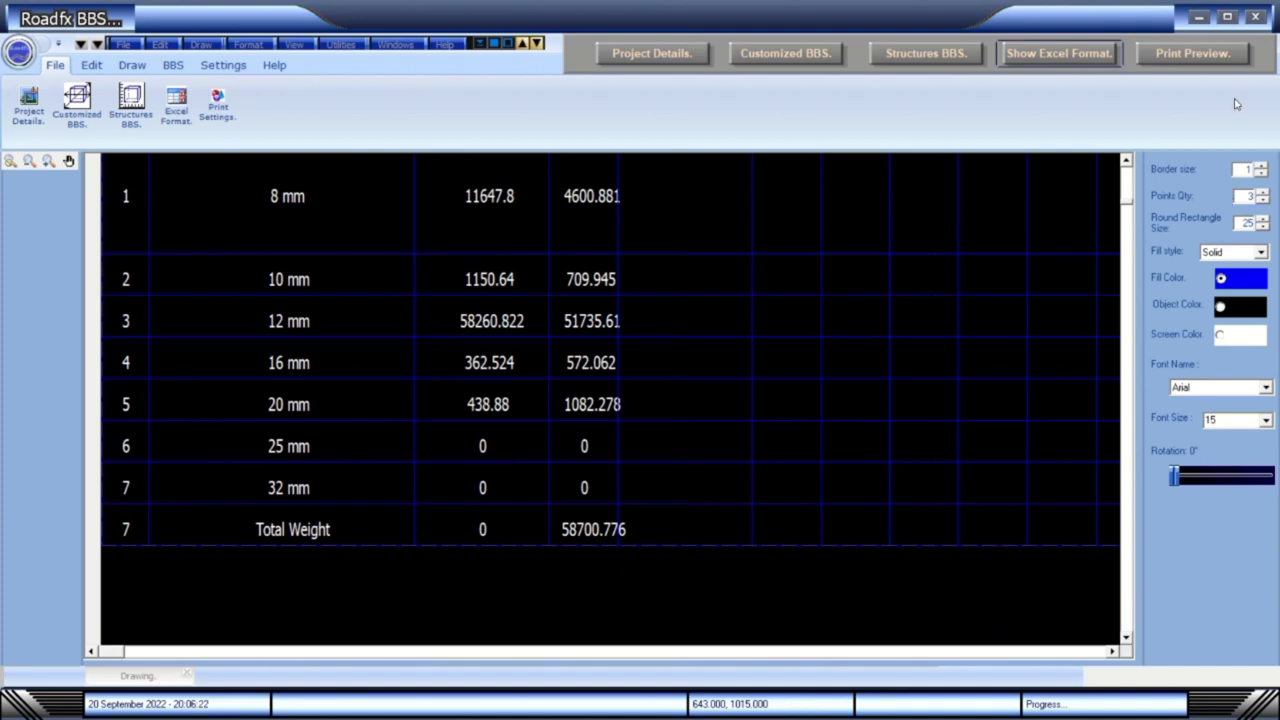
- Return to the schedule heading and examine the columns across from bar shape to the reference shape images
{"action": "left_click", "coordinate": [1126, 160]}
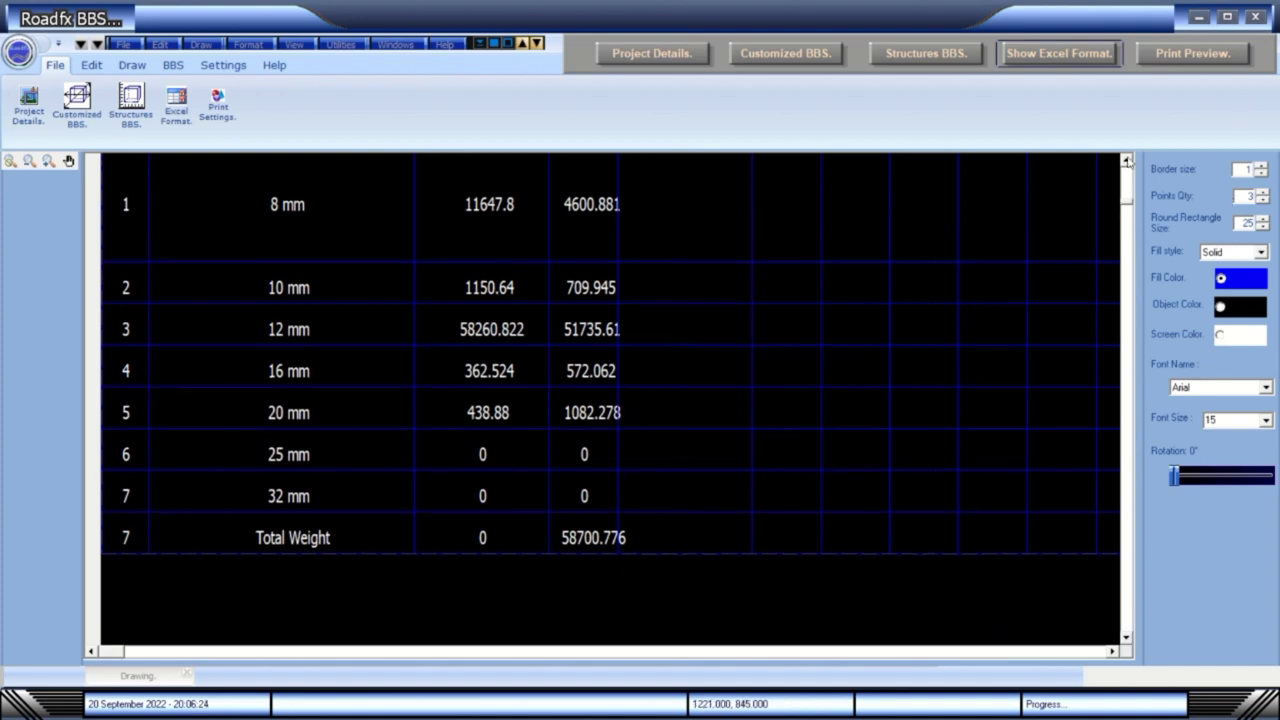
{"action": "left_click", "coordinate": [1126, 160]}
{"action": "left_click", "coordinate": [1126, 160]}
{"action": "left_click", "coordinate": [1126, 160]}
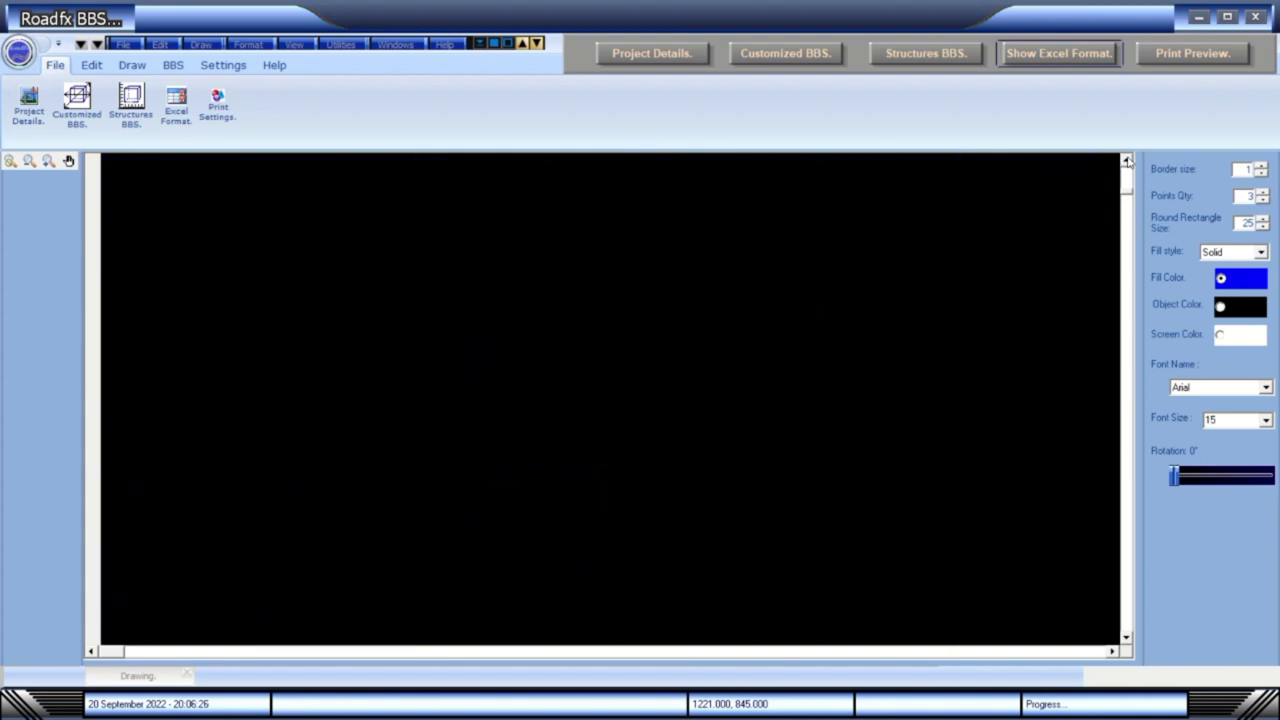
{"action": "left_click", "coordinate": [1126, 160]}
{"action": "scroll", "coordinate": [1127, 160], "scroll_direction": "up", "scroll_amount": 5}
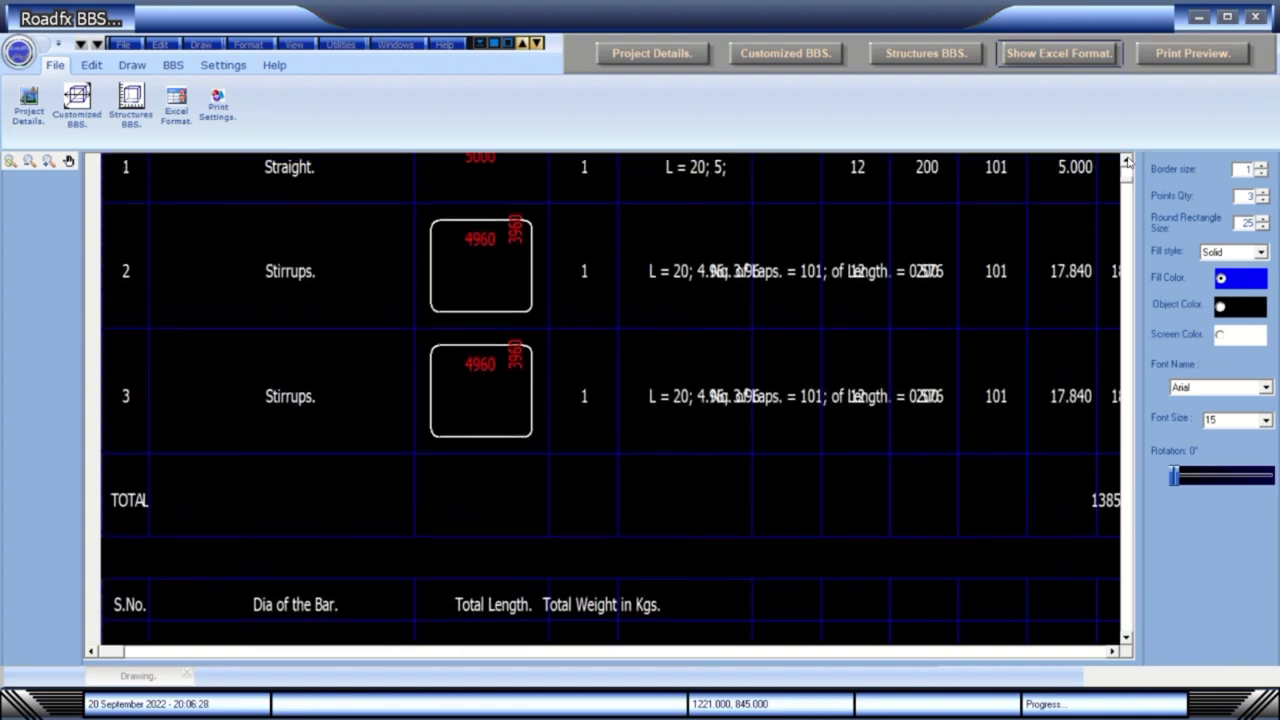
{"action": "scroll", "coordinate": [1127, 160], "scroll_direction": "up", "scroll_amount": 1}
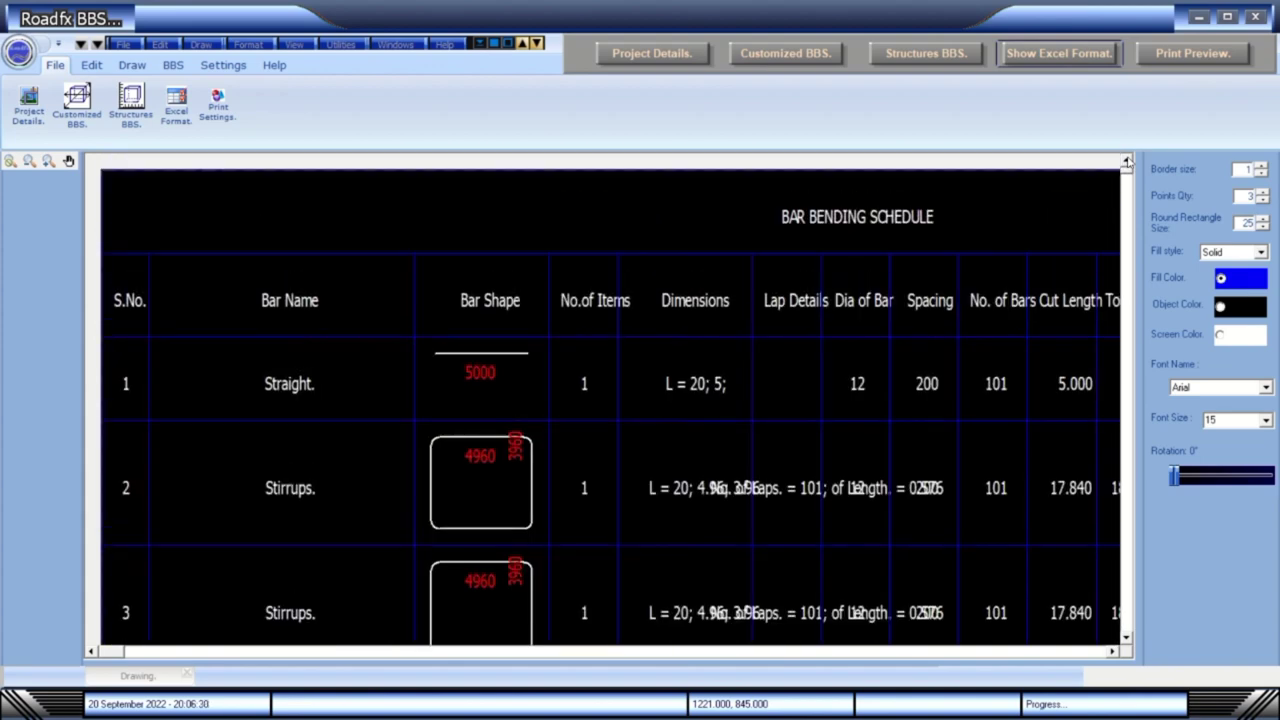
{"action": "left_click", "coordinate": [1112, 651]}
{"action": "left_click", "coordinate": [1112, 651]}
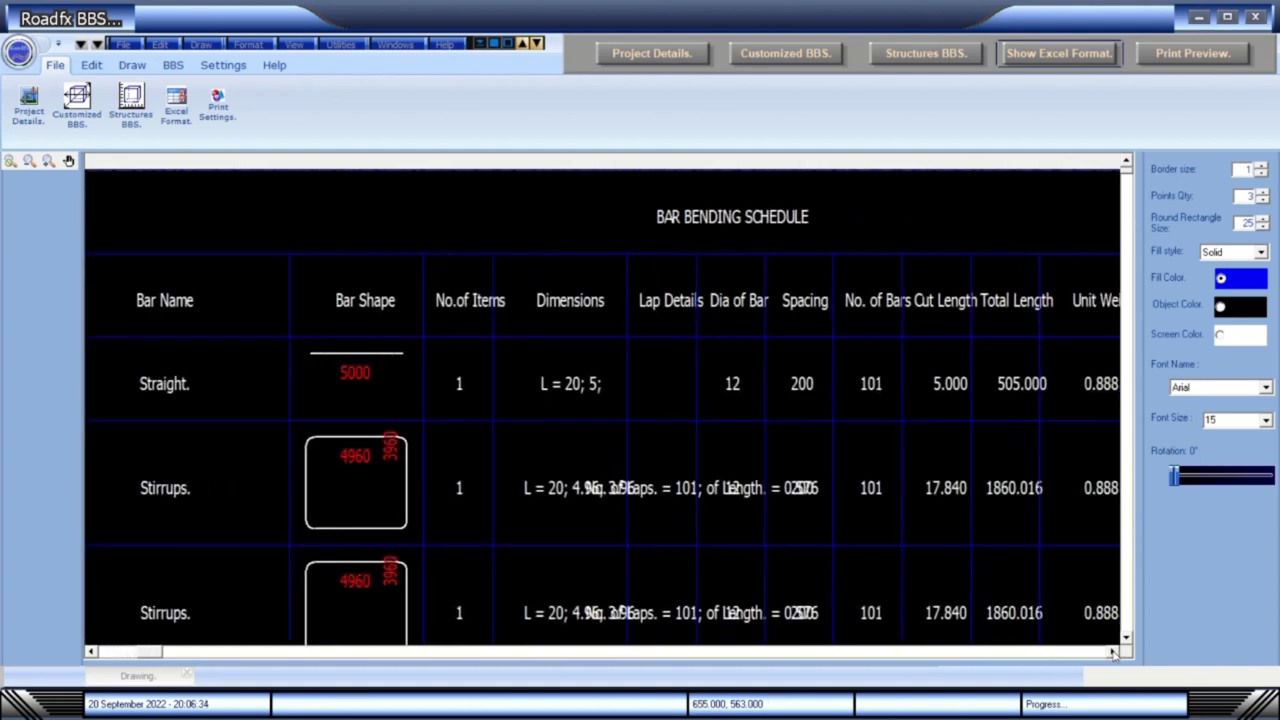
{"action": "left_click", "coordinate": [1112, 651]}
{"action": "left_click", "coordinate": [1112, 651]}
{"action": "left_click", "coordinate": [1112, 651]}
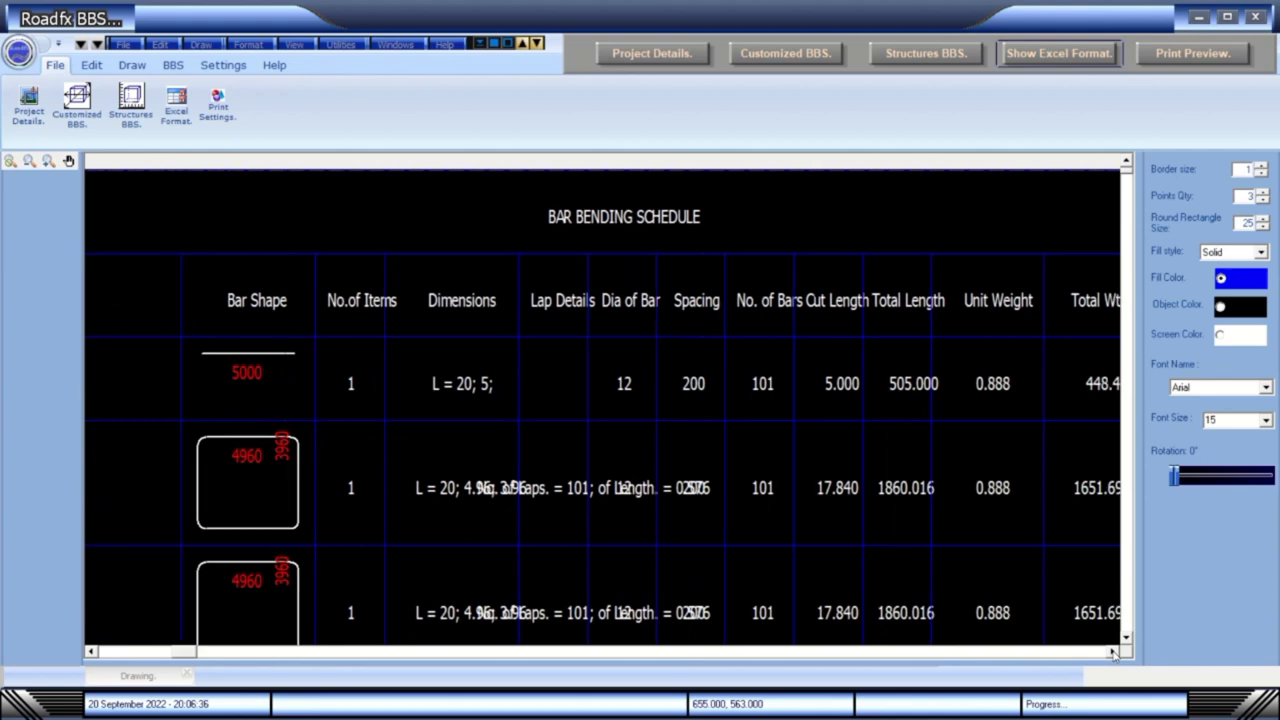
{"action": "left_click", "coordinate": [1112, 651]}
{"action": "left_click", "coordinate": [1112, 651]}
{"action": "left_click", "coordinate": [1112, 651]}
{"action": "left_click", "coordinate": [1112, 651]}
{"action": "left_click", "coordinate": [1112, 651]}
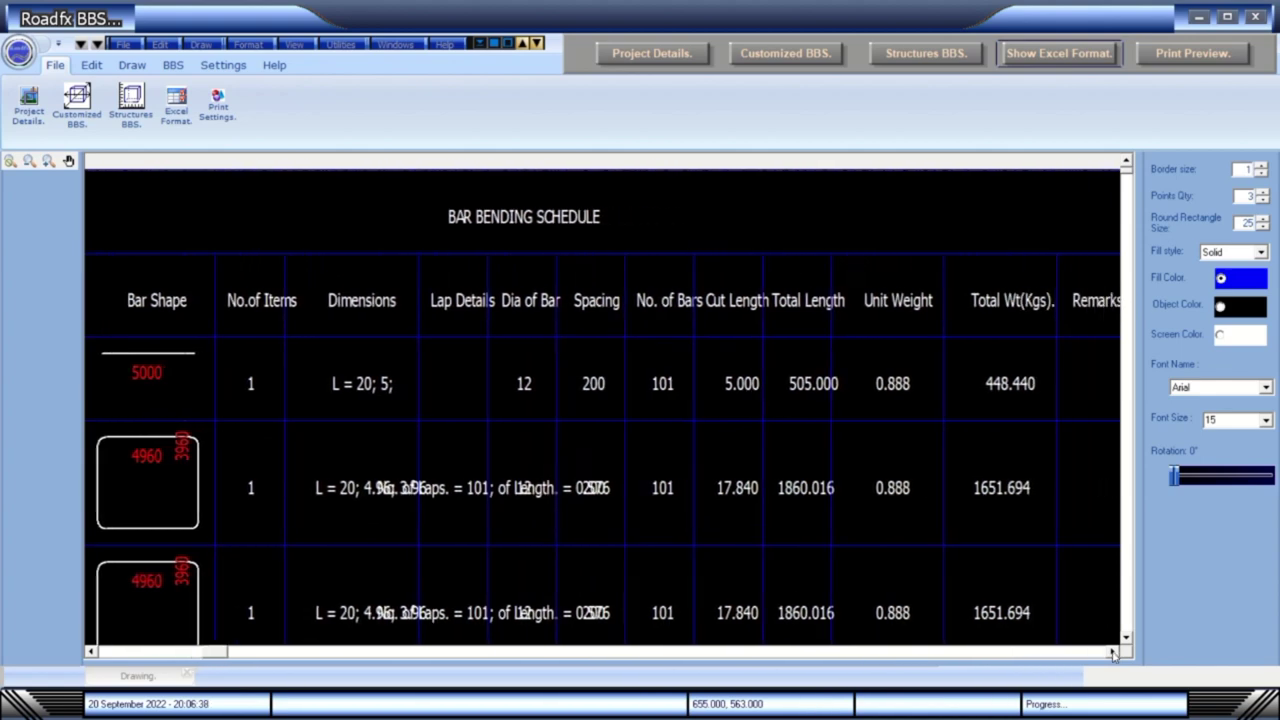
{"action": "left_click", "coordinate": [1112, 651]}
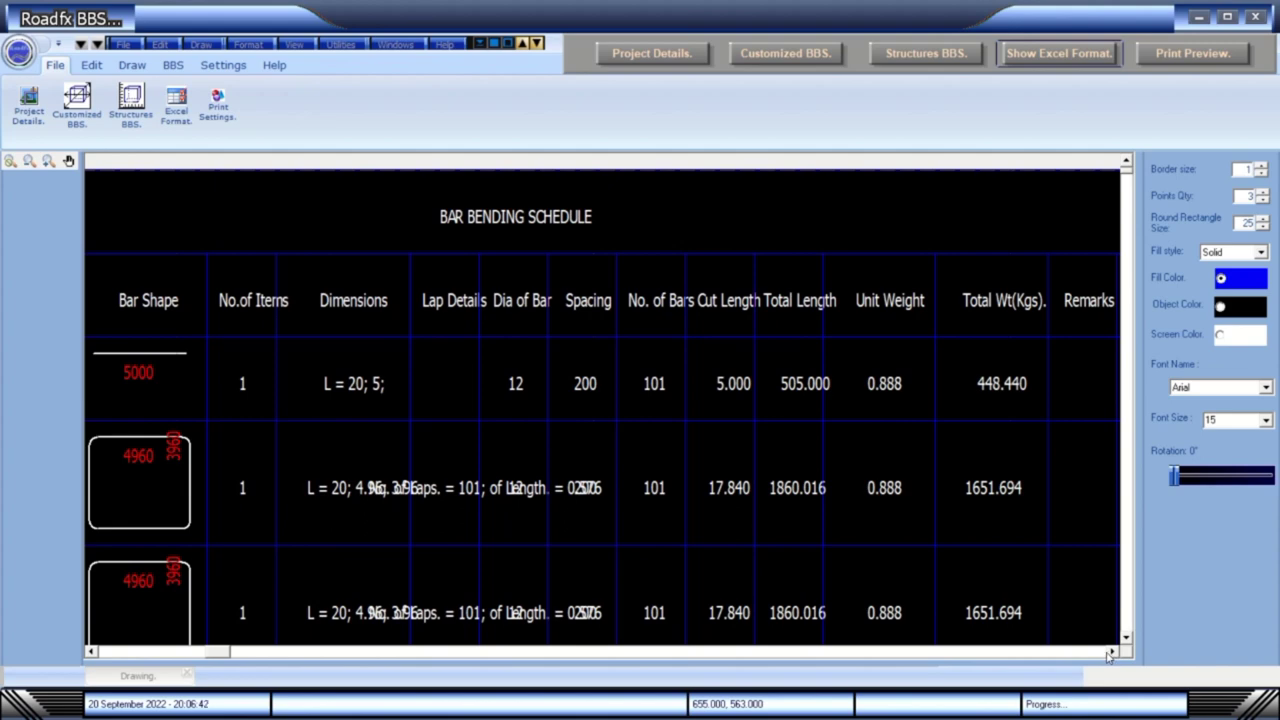
{"action": "left_click", "coordinate": [1112, 651]}
{"action": "left_click", "coordinate": [1112, 651]}
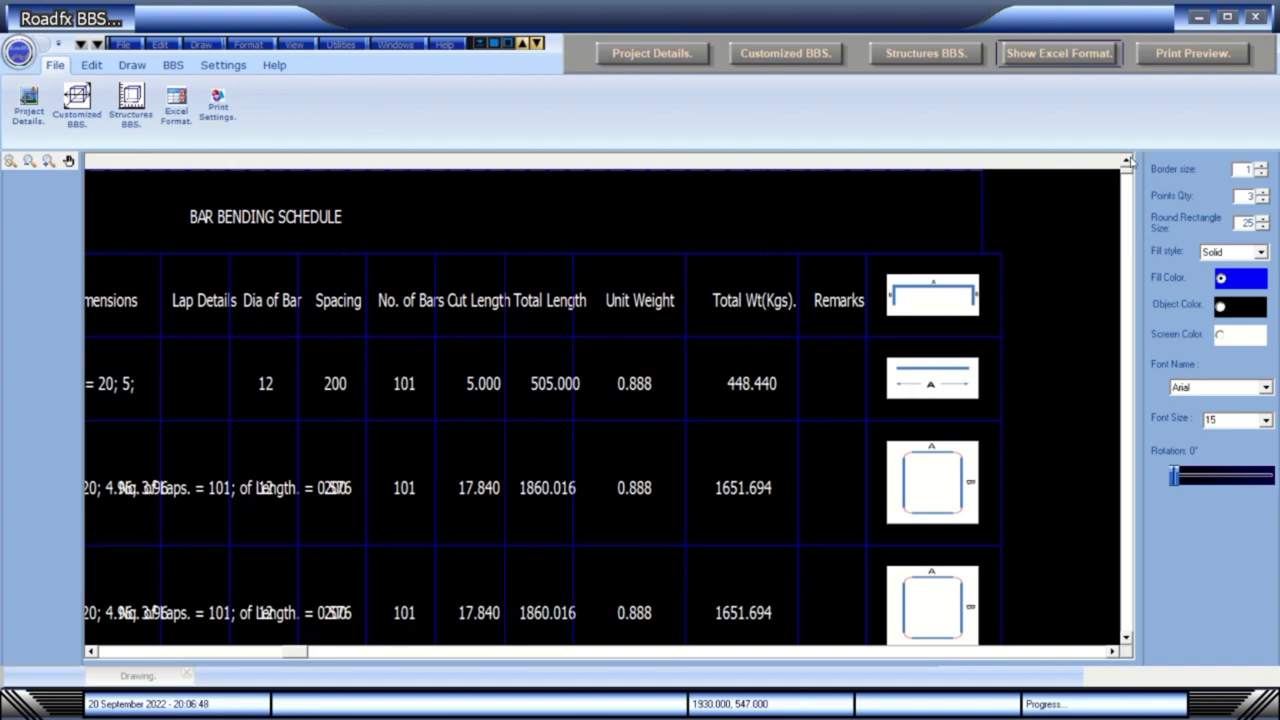
- Examine the length, weight and reference image columns down to the schedule's total row
{"action": "left_click", "coordinate": [1126, 638]}
{"action": "left_click", "coordinate": [1126, 638]}
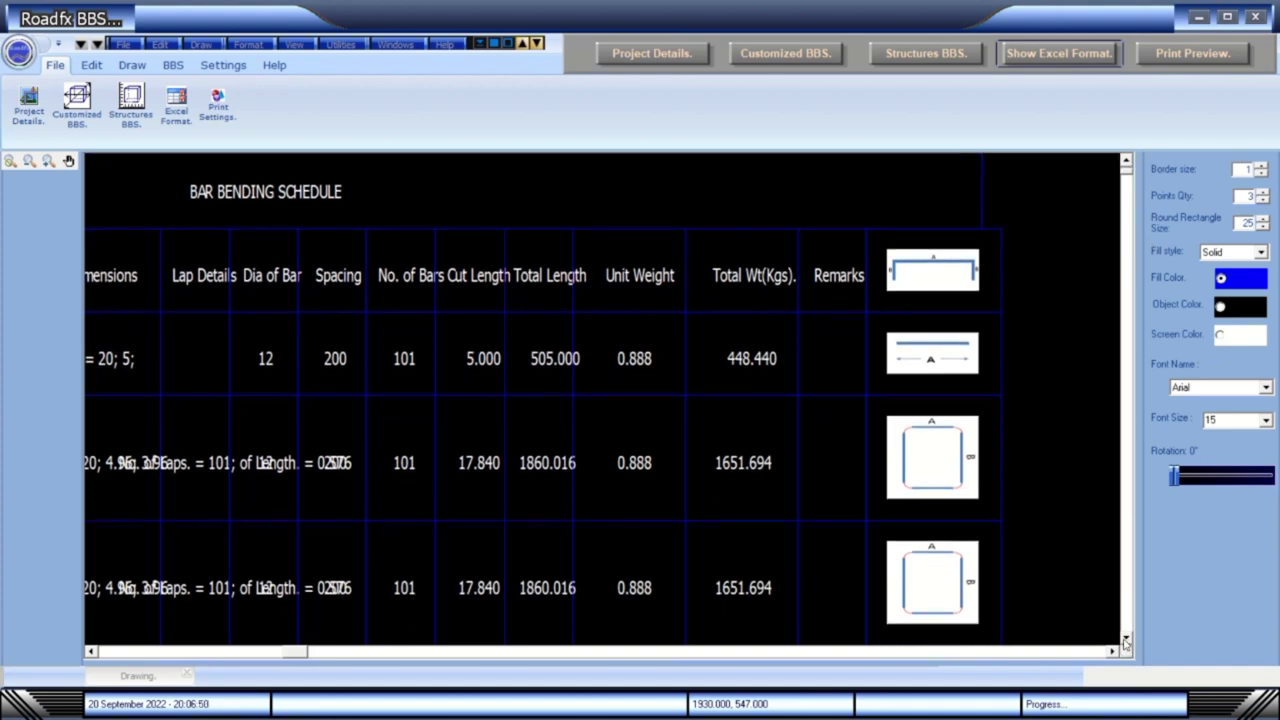
{"action": "left_click", "coordinate": [1126, 638]}
{"action": "left_click", "coordinate": [1126, 638]}
{"action": "left_click", "coordinate": [1126, 640]}
{"action": "left_click", "coordinate": [1126, 640]}
{"action": "left_click", "coordinate": [1126, 640]}
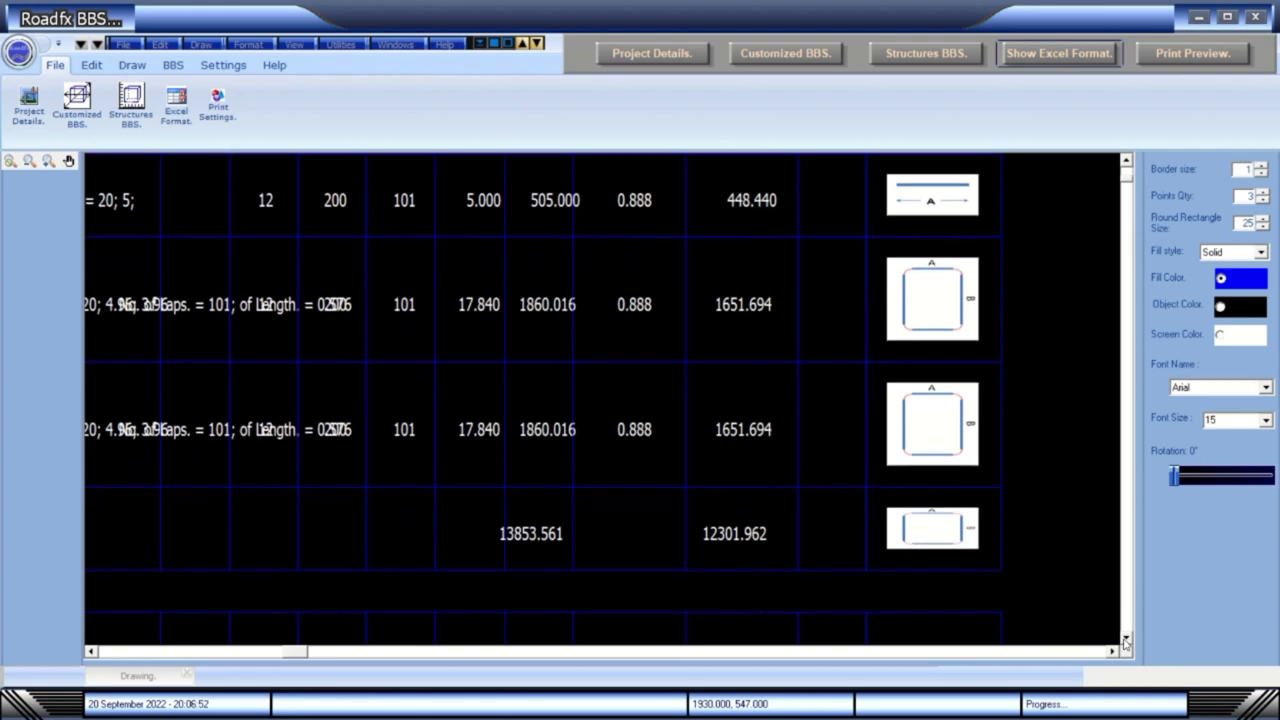
- Return to the first columns of the customized schedule and show the schedule in the Excel format view
{"action": "left_click", "coordinate": [1126, 640]}
{"action": "left_click", "coordinate": [1126, 640]}
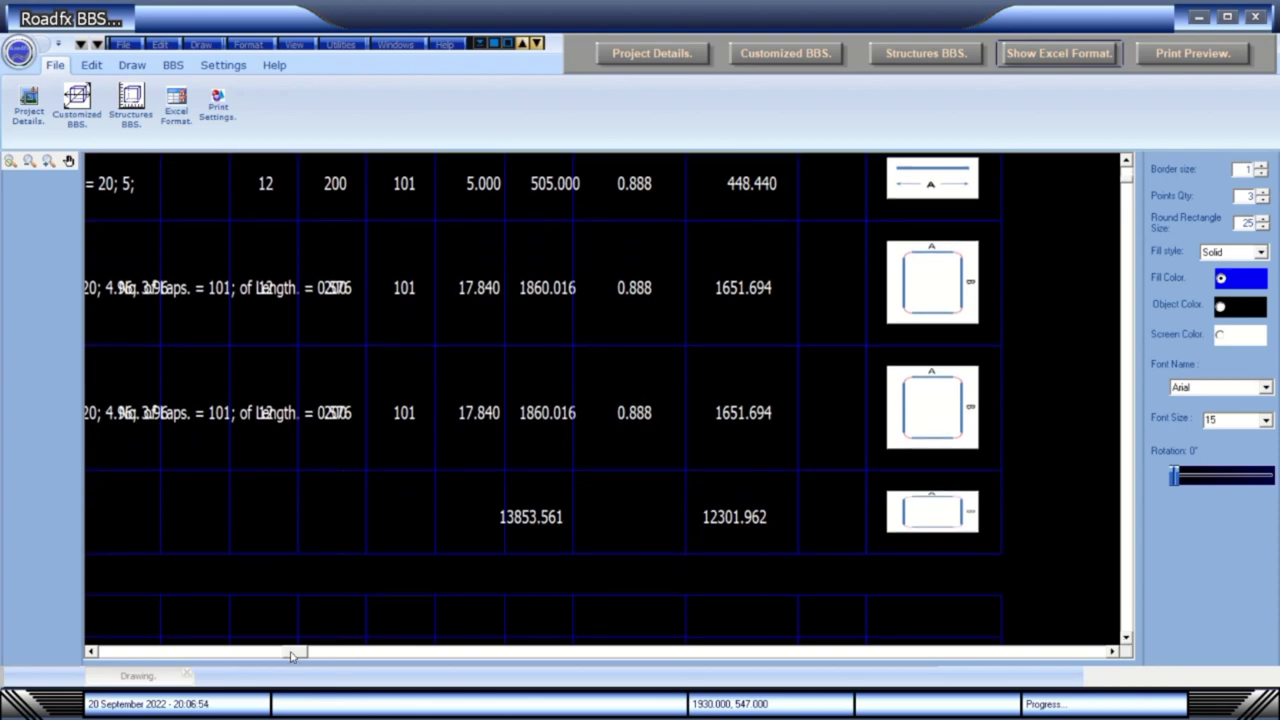
{"action": "left_click_drag", "start_coordinate": [291, 655], "coordinate": [190, 655]}
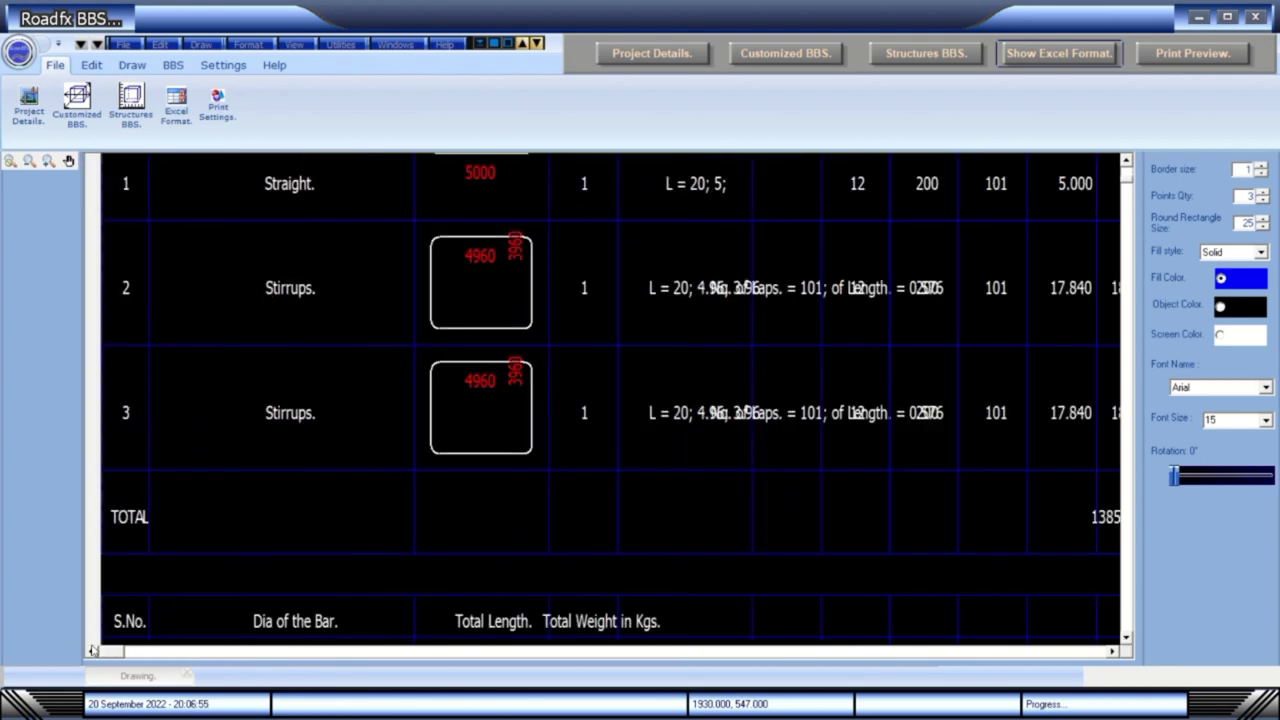
{"action": "left_click", "coordinate": [1065, 56]}
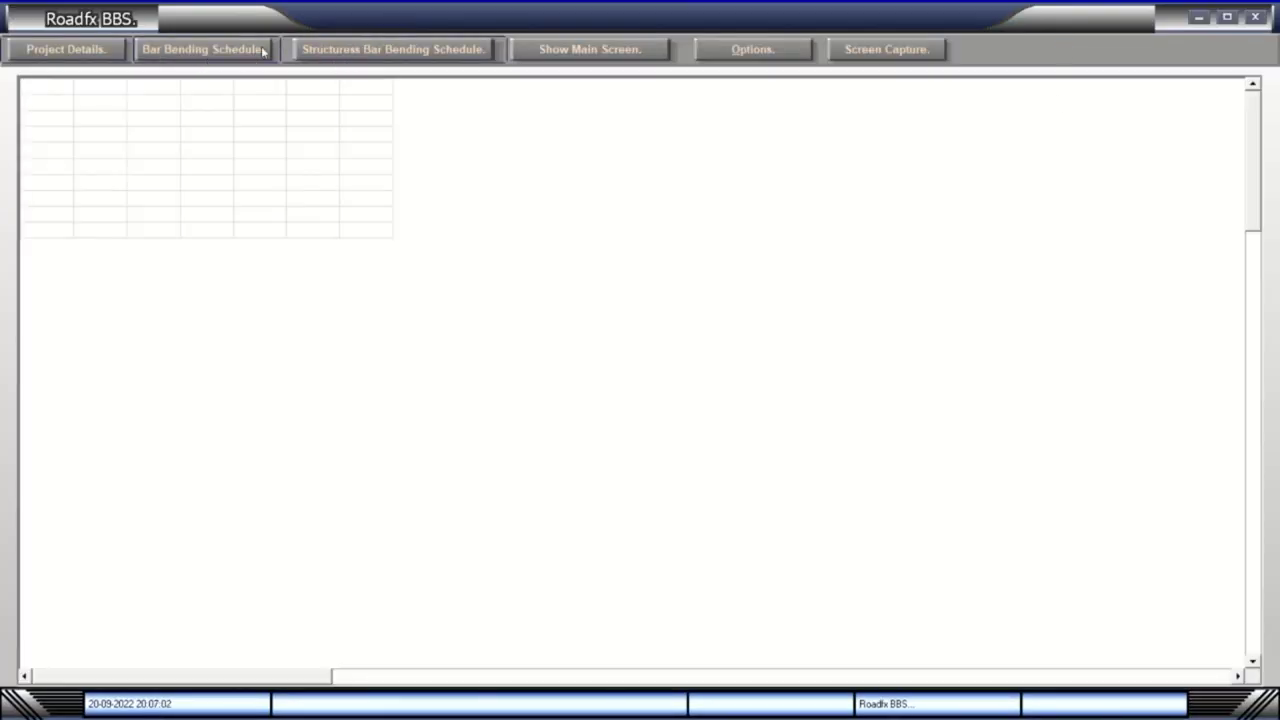
- Generate the bar bending schedule for a Slab Culvert highway structure with its preset slab, bed block and abutment details
{"action": "left_click", "coordinate": [335, 51]}
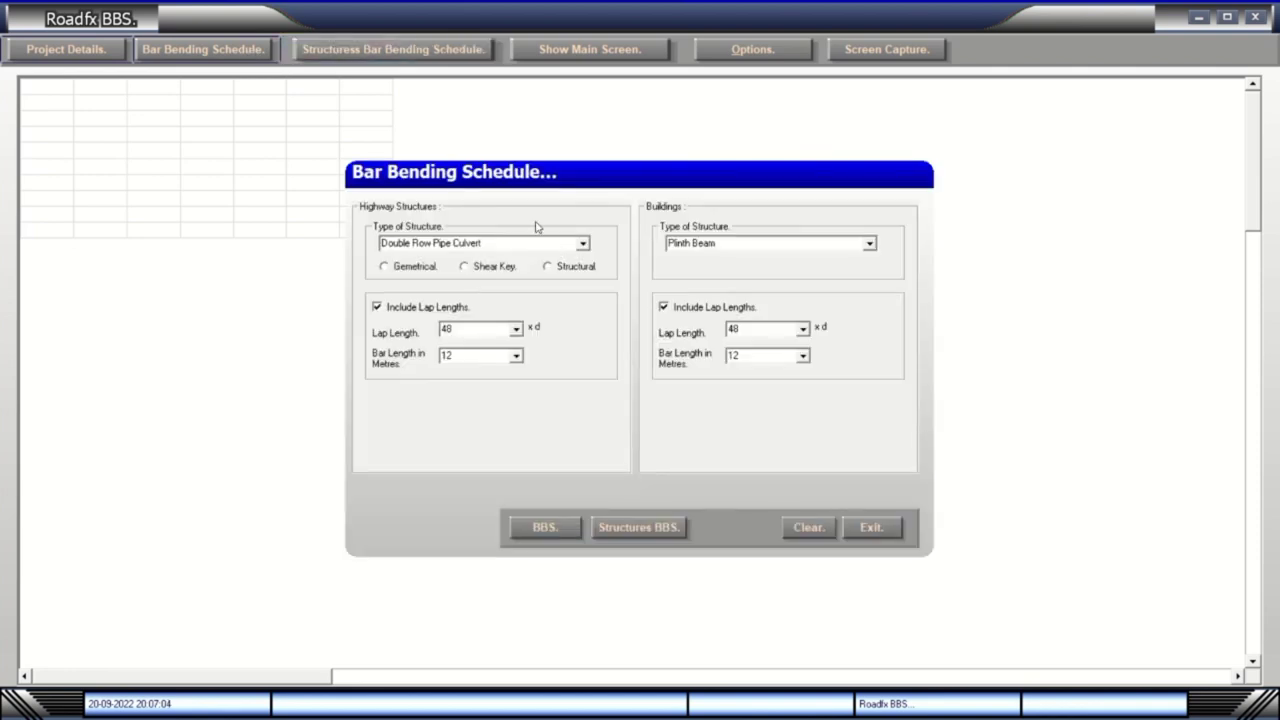
{"action": "left_click", "coordinate": [584, 245]}
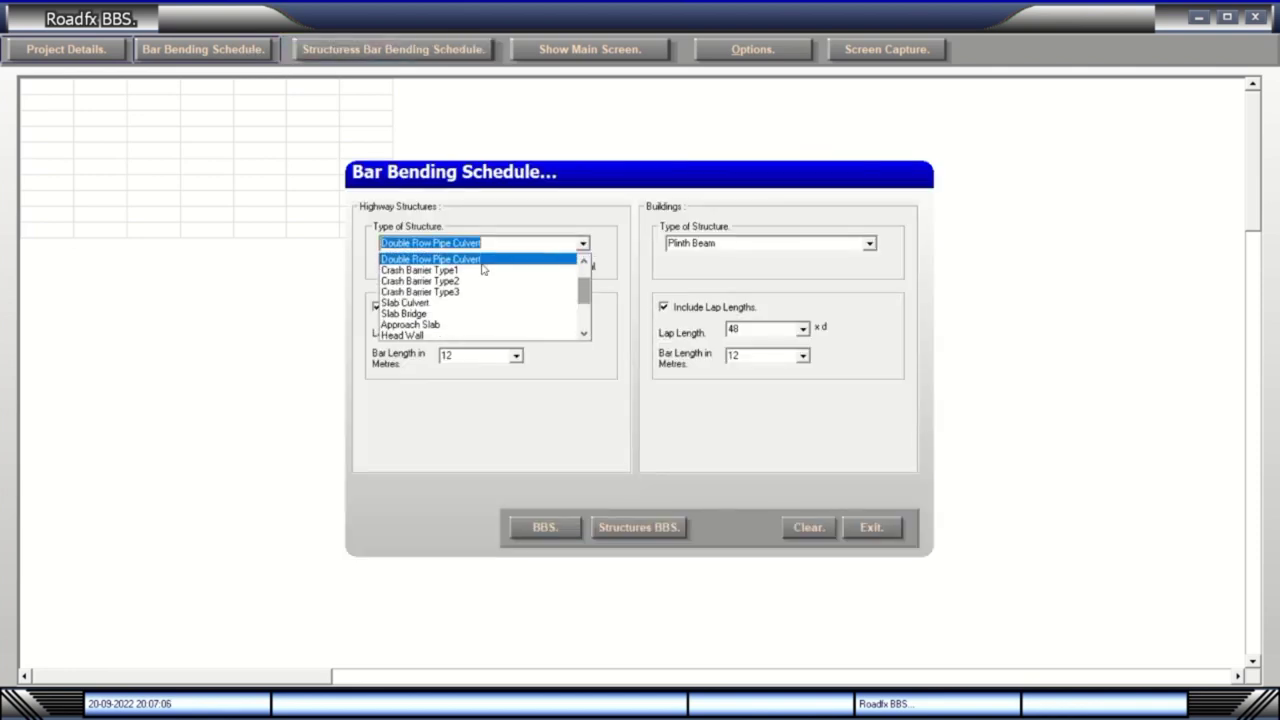
{"action": "left_click", "coordinate": [420, 302]}
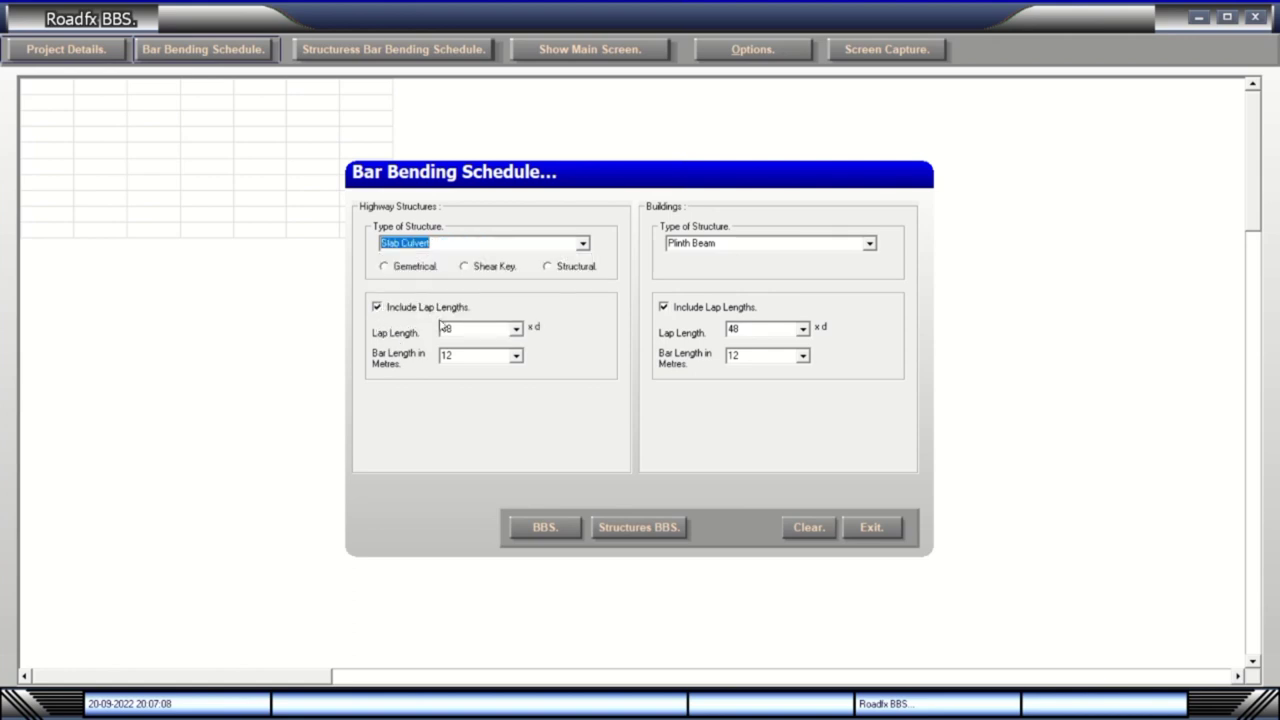
{"action": "left_click", "coordinate": [638, 527]}
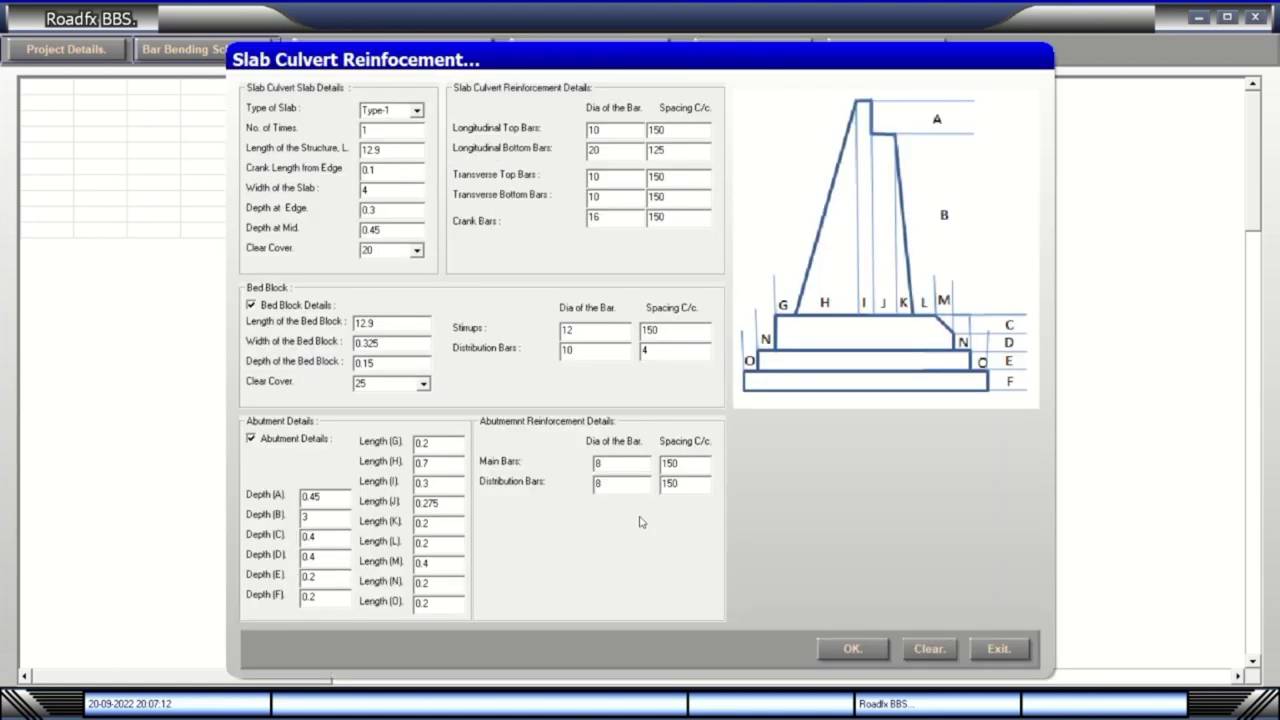
{"action": "left_click", "coordinate": [860, 650]}
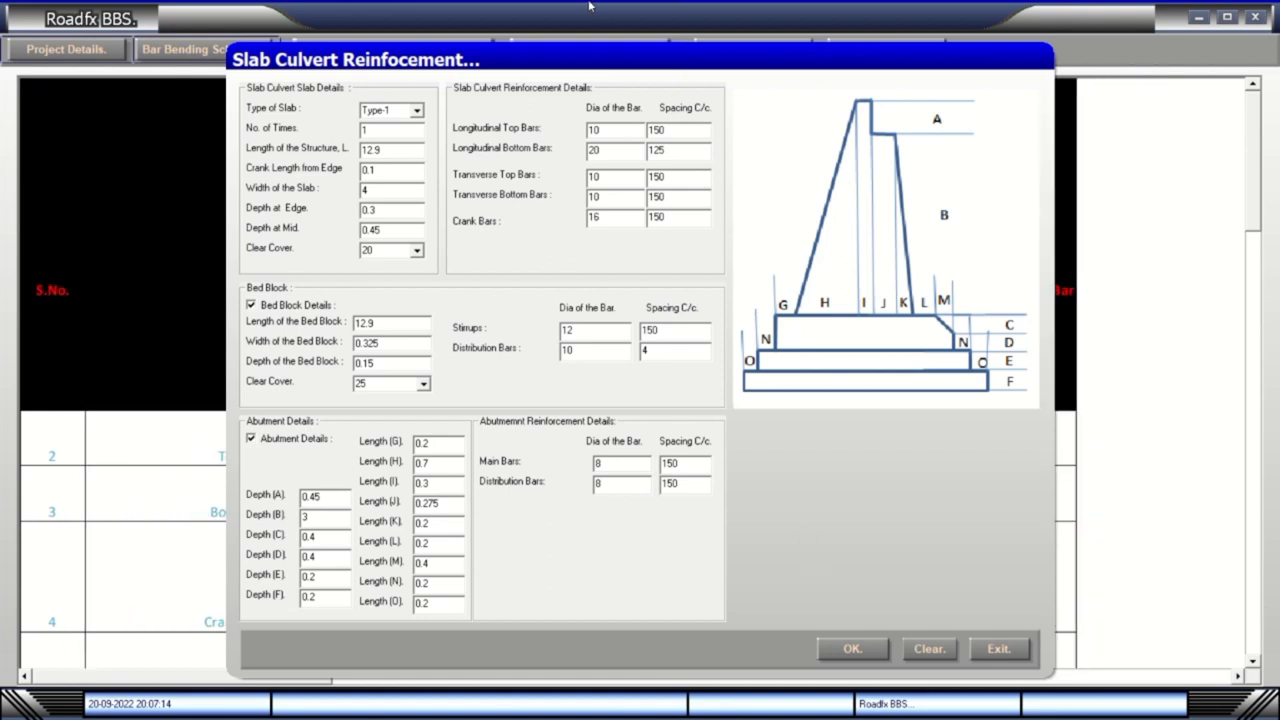
{"action": "mouse_move", "coordinate": [590, 6]}
{"action": "left_click", "coordinate": [535, 40]}
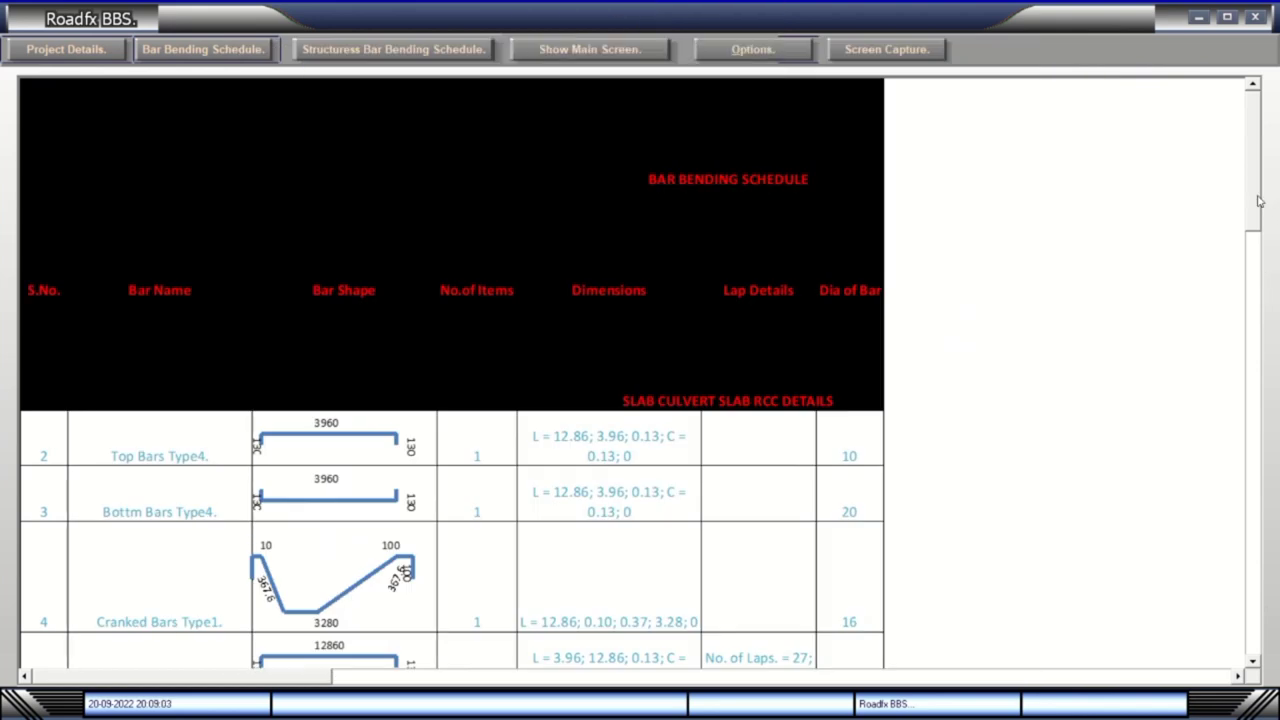
- Examine the slab culvert schedule from its heading down to the Beams Stirrups Type8 row
{"action": "scroll", "coordinate": [1256, 205], "scroll_direction": "down", "scroll_amount": 3}
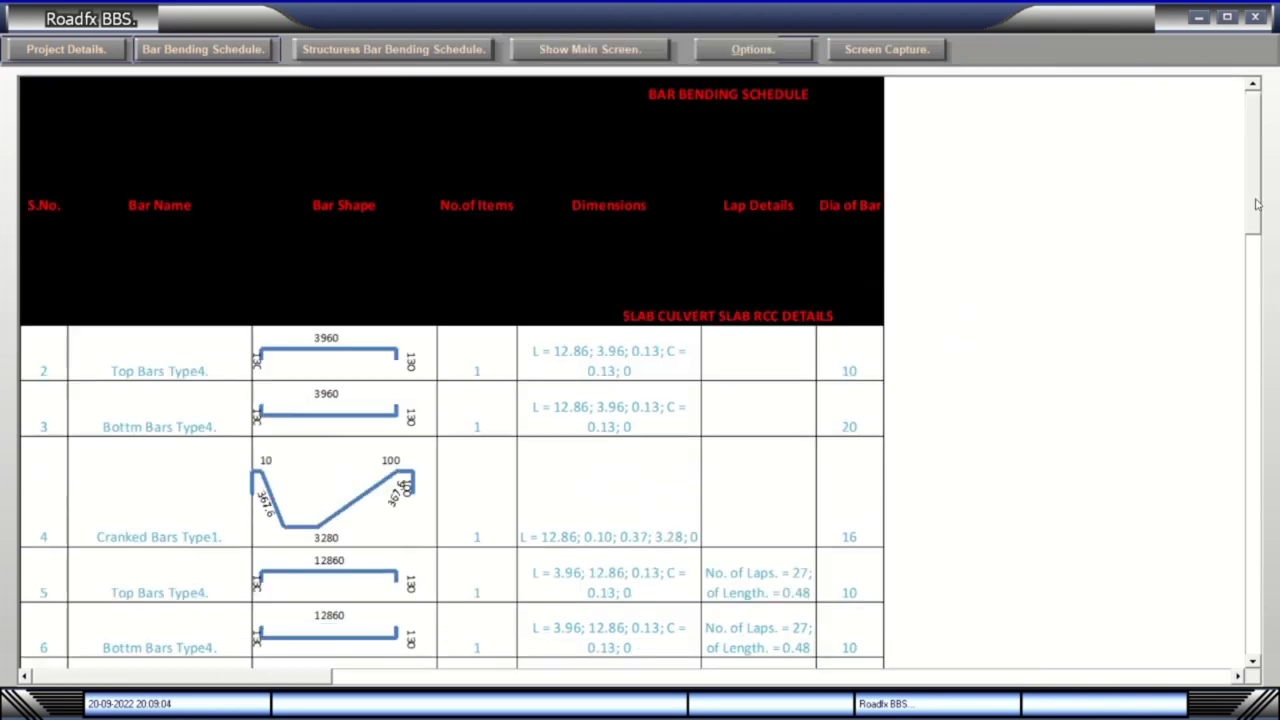
{"action": "scroll", "coordinate": [1255, 213], "scroll_direction": "down", "scroll_amount": 3}
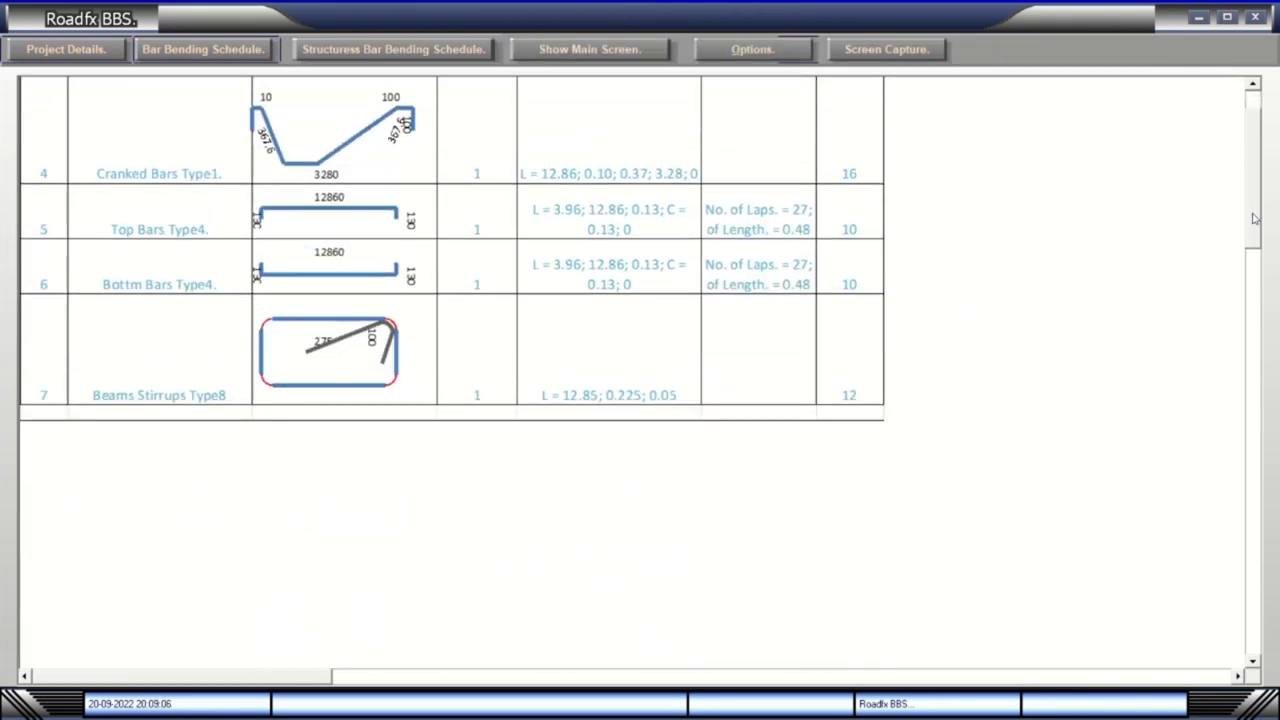
{"action": "scroll", "coordinate": [1252, 216], "scroll_direction": "up", "scroll_amount": 5}
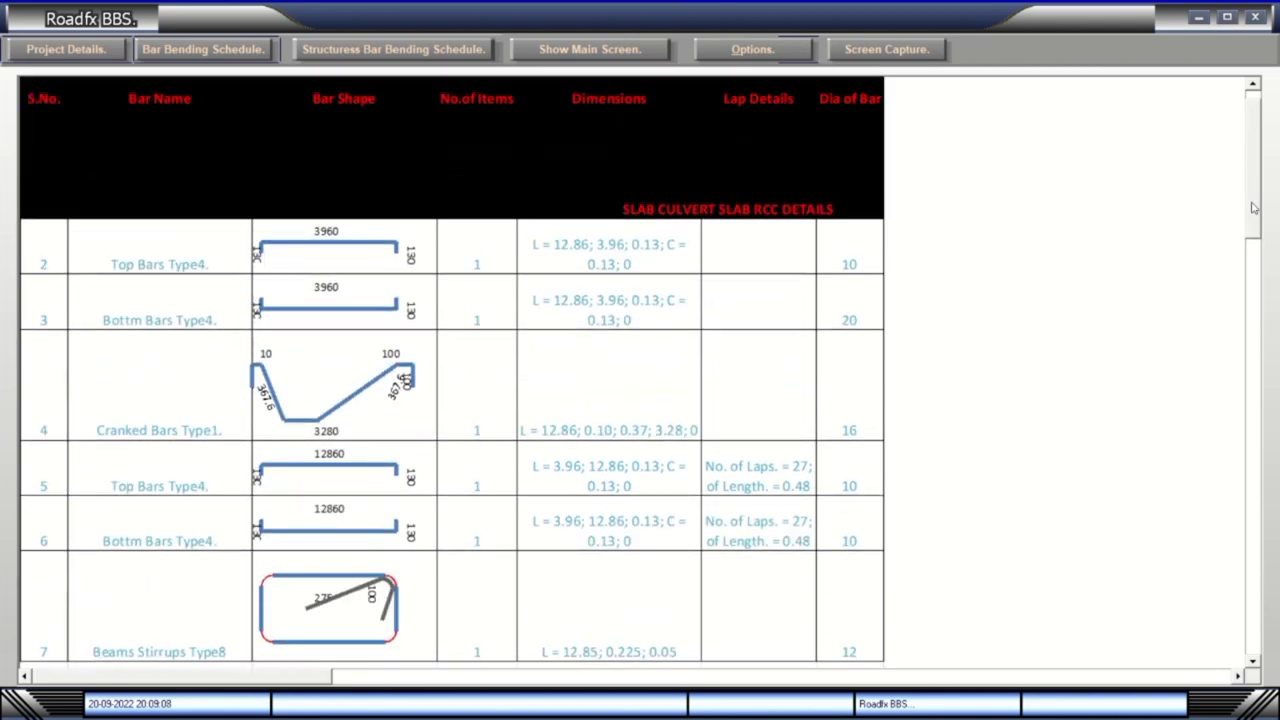
{"action": "scroll", "coordinate": [1249, 235], "scroll_direction": "down", "scroll_amount": 10}
{"action": "left_click_drag", "start_coordinate": [1247, 247], "coordinate": [1257, 196]}
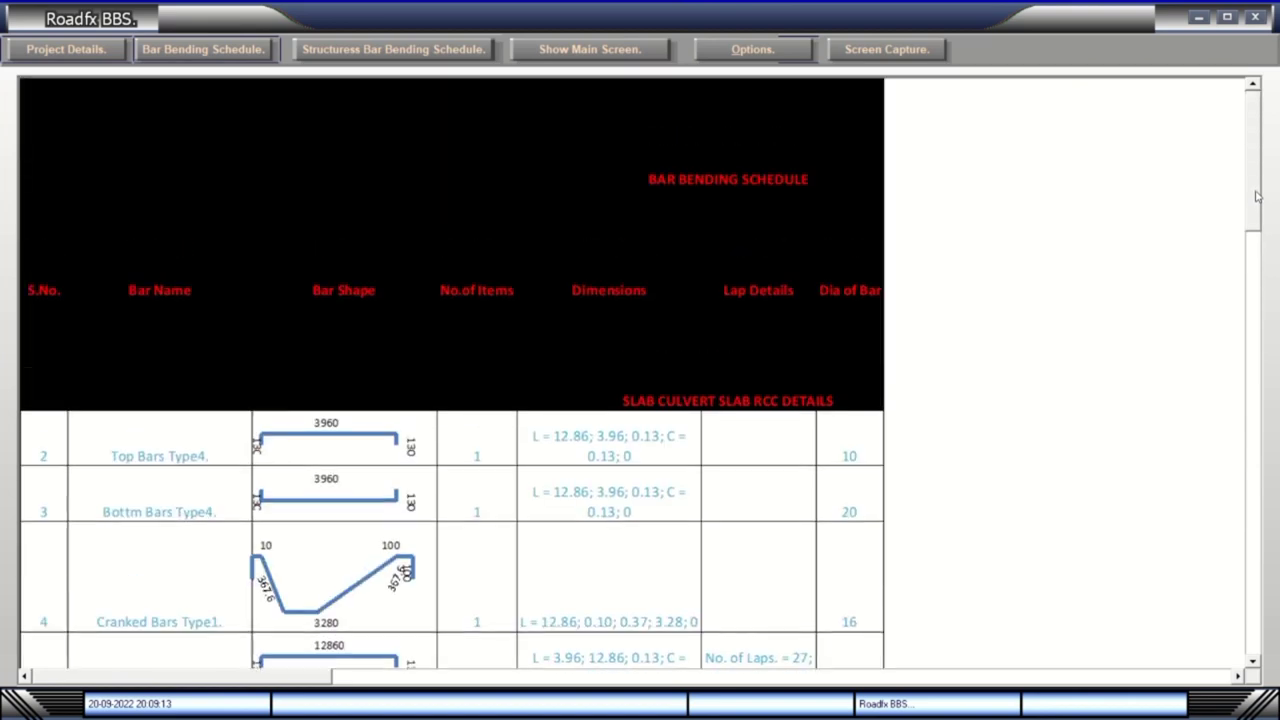
- Open the embedded schedule sheet for in-place editing and enlarge its frame to show the Spacing column and more bar rows
{"action": "right_click", "coordinate": [842, 366]}
{"action": "left_click", "coordinate": [850, 373]}
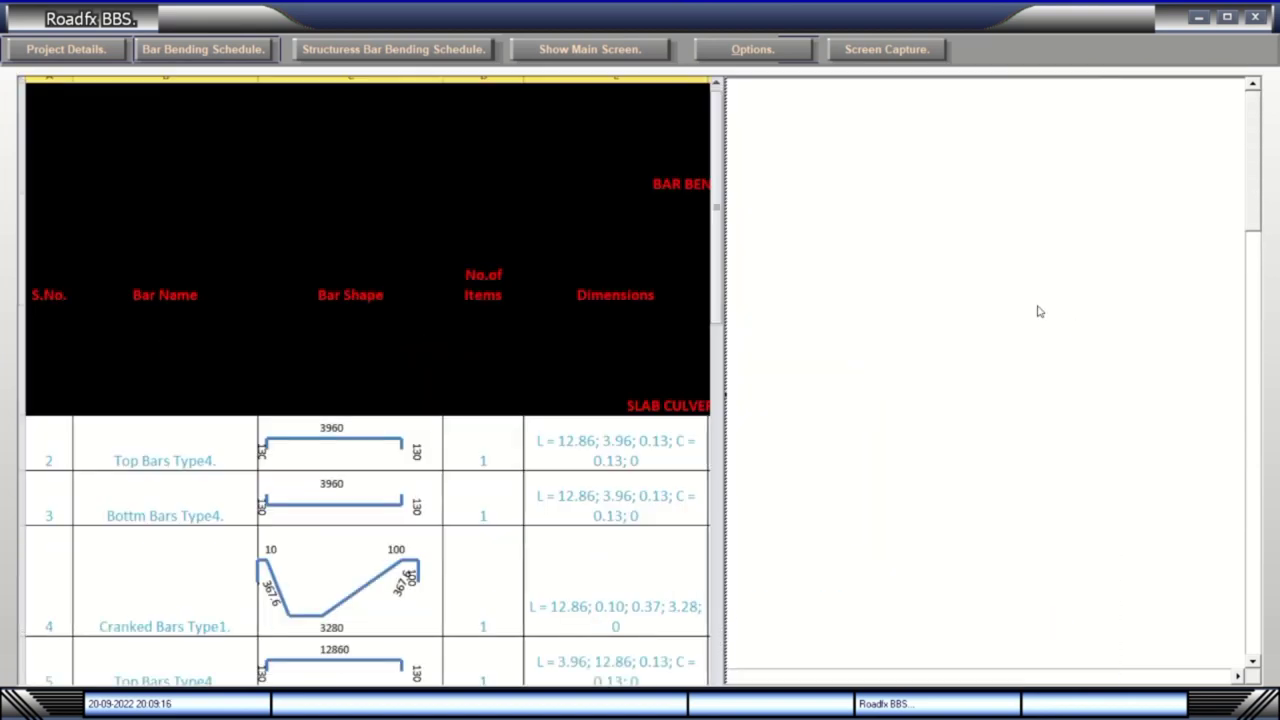
{"action": "left_click", "coordinate": [834, 560]}
{"action": "left_click_drag", "start_coordinate": [720, 400], "coordinate": [1049, 411]}
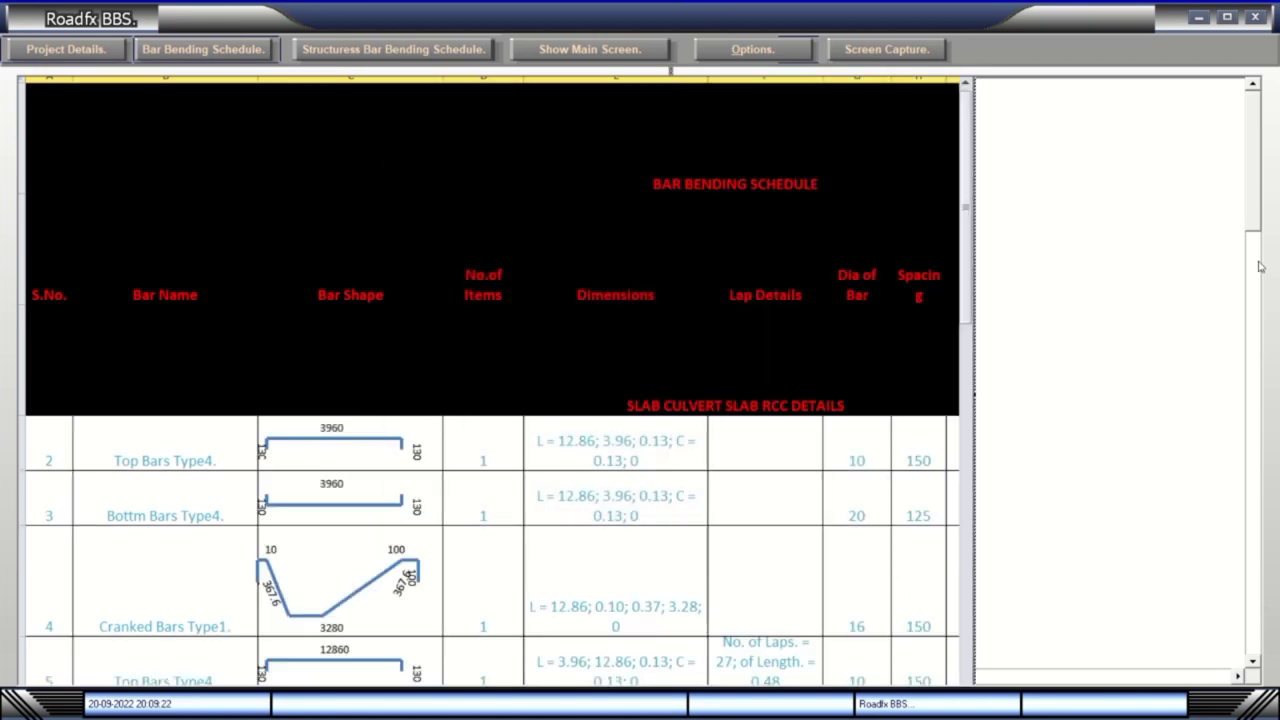
{"action": "left_click", "coordinate": [1260, 227]}
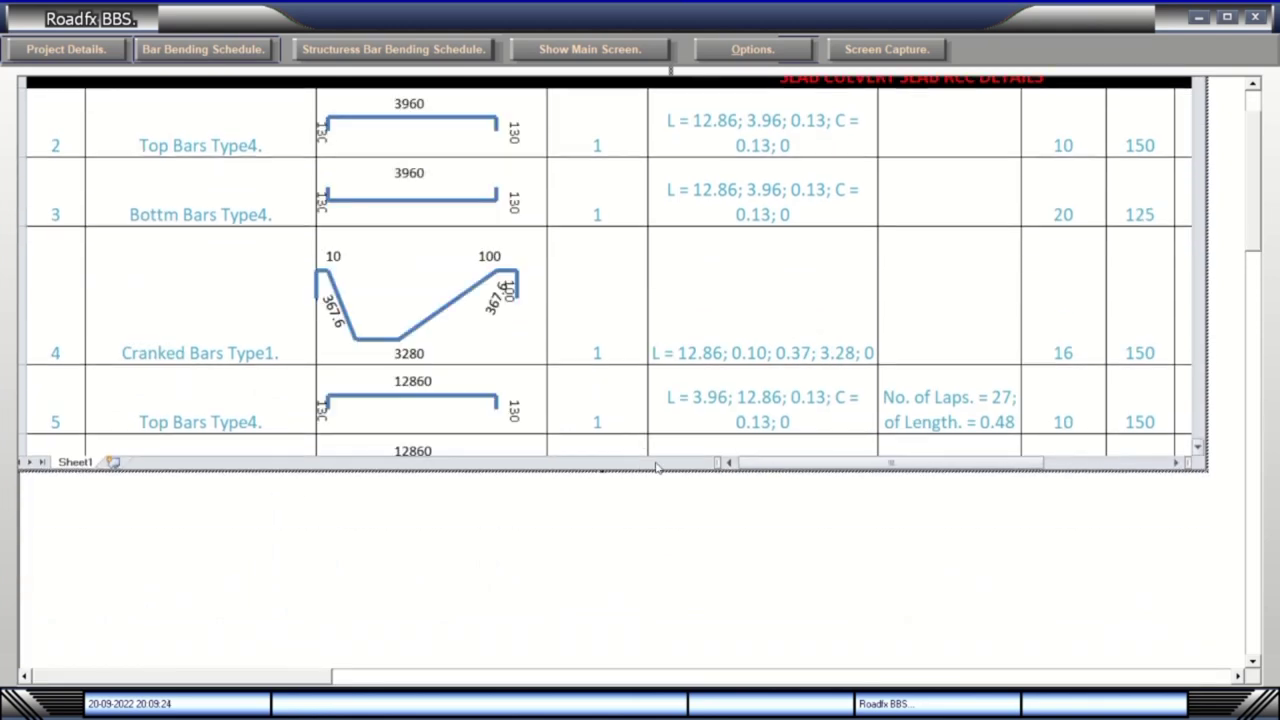
{"action": "left_click_drag", "start_coordinate": [603, 471], "coordinate": [606, 690]}
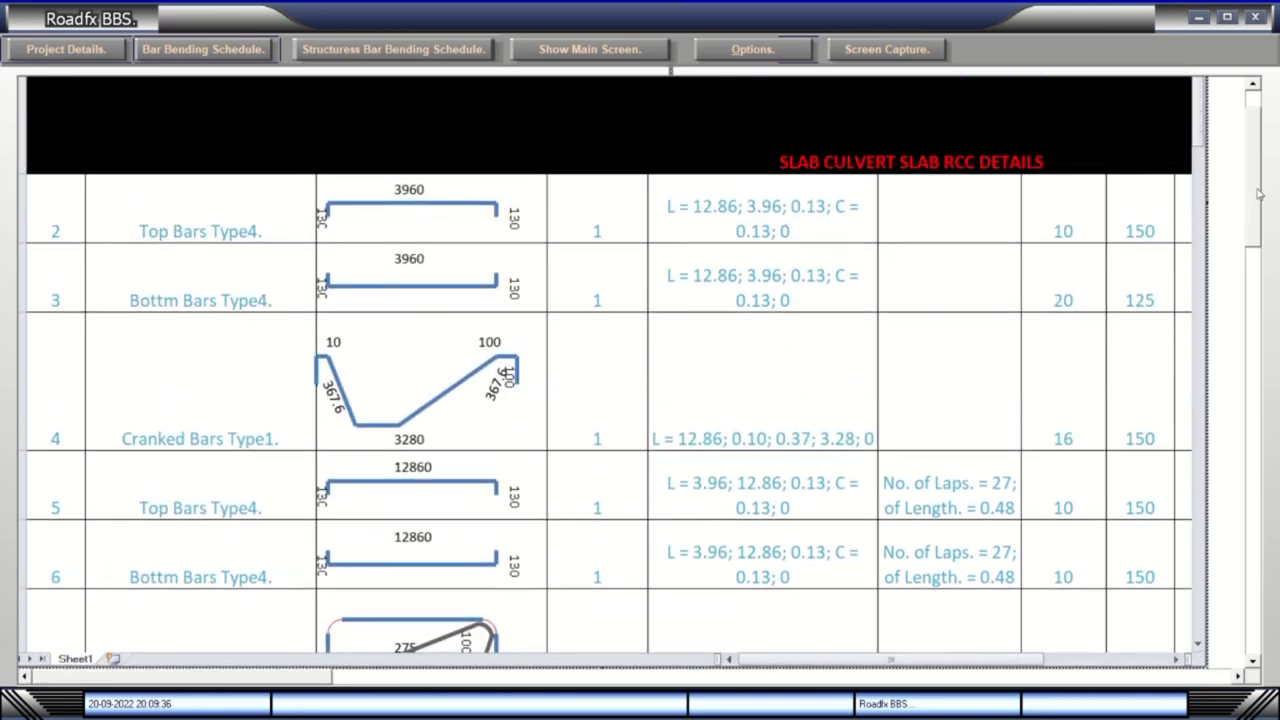
- Adjust the heights of the Main Bars Type9, Type8 and Type2 rows around their bar shape drawings
{"action": "mouse_move", "coordinate": [1198, 115]}
{"action": "left_mouse_down"}
{"action": "mouse_move", "coordinate": [1192, 282]}
{"action": "mouse_move", "coordinate": [1196, 128]}
{"action": "left_mouse_up"}
{"action": "left_click_drag", "start_coordinate": [1262, 238], "coordinate": [1186, 350]}
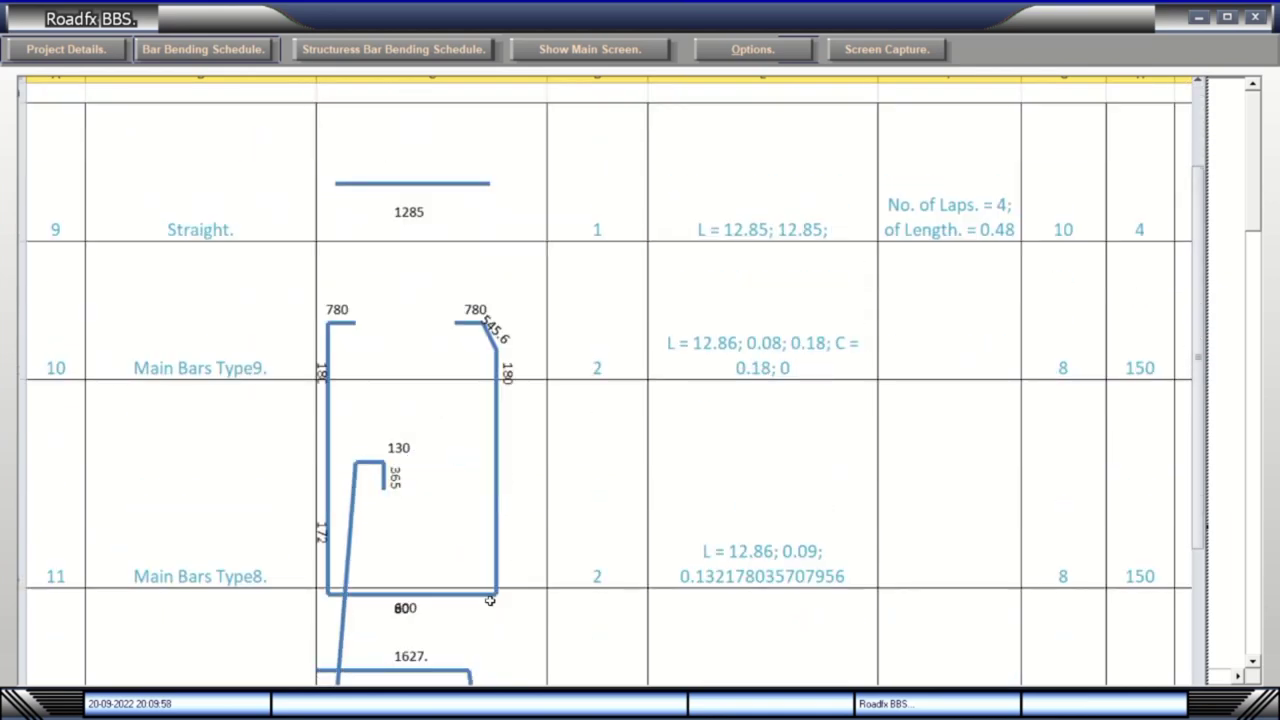
{"action": "left_click_drag", "start_coordinate": [22, 385], "coordinate": [39, 320]}
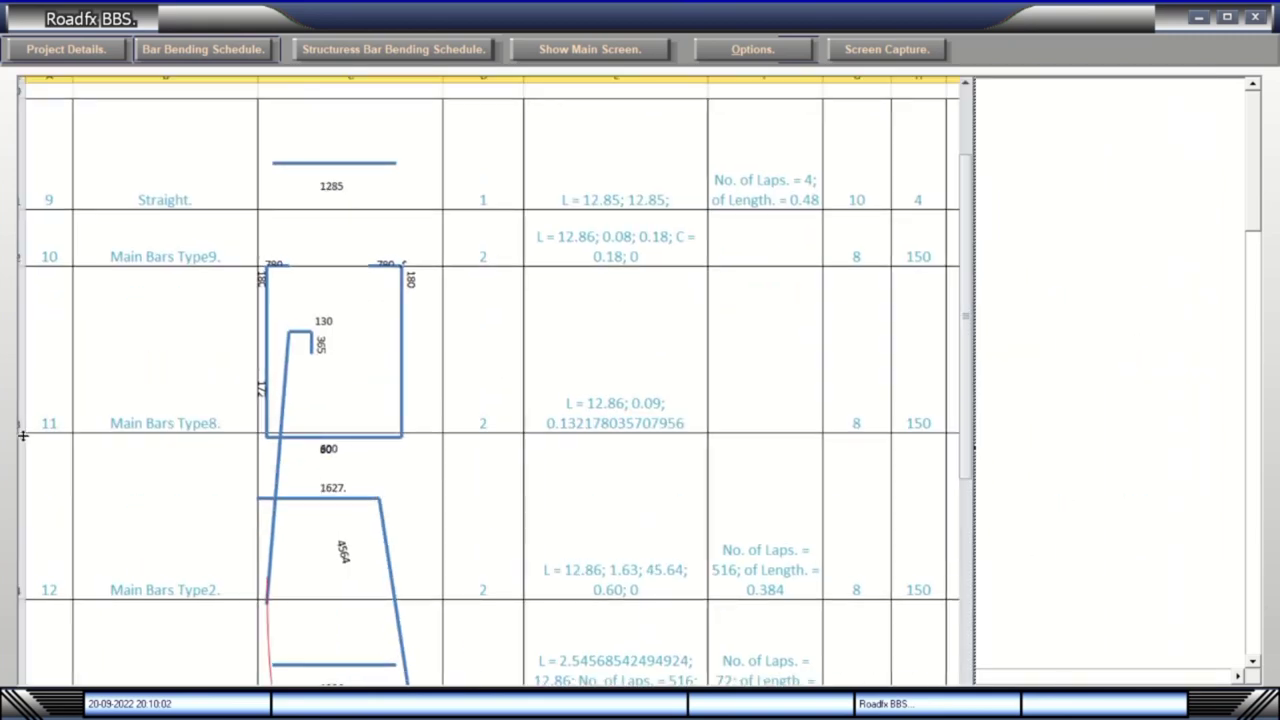
{"action": "left_click_drag", "start_coordinate": [23, 434], "coordinate": [23, 545]}
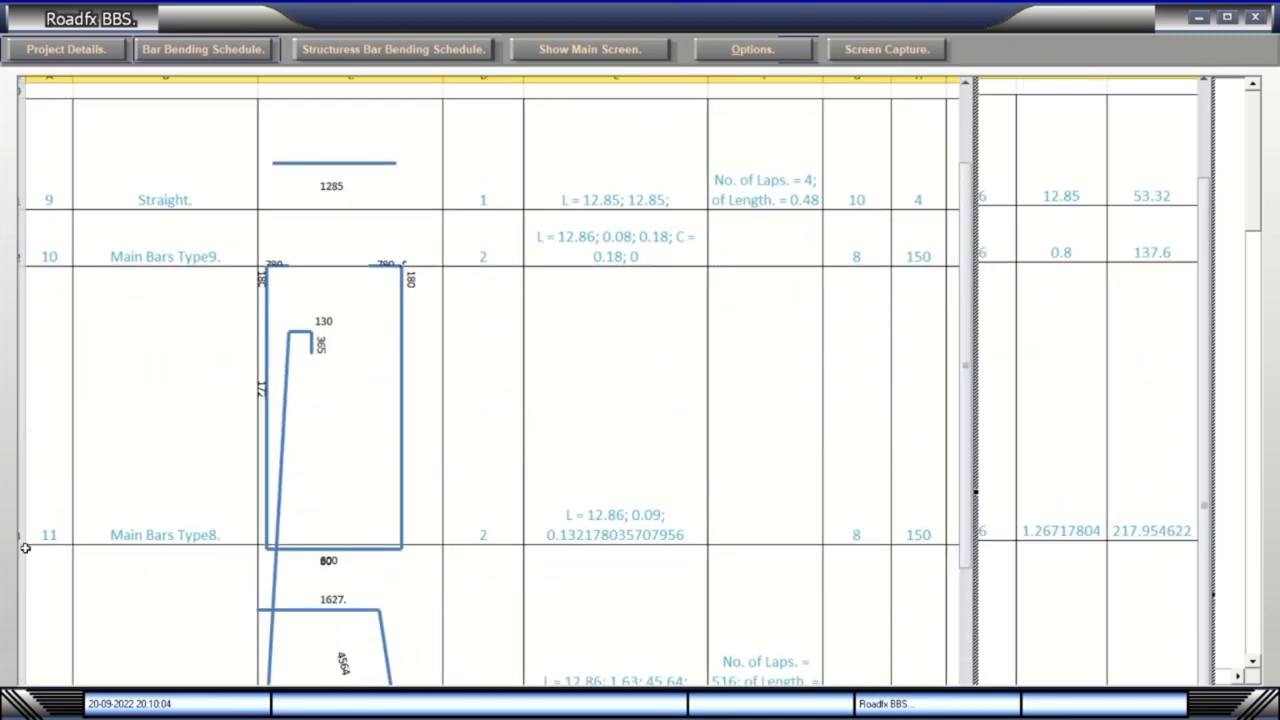
{"action": "left_click_drag", "start_coordinate": [28, 582], "coordinate": [28, 582]}
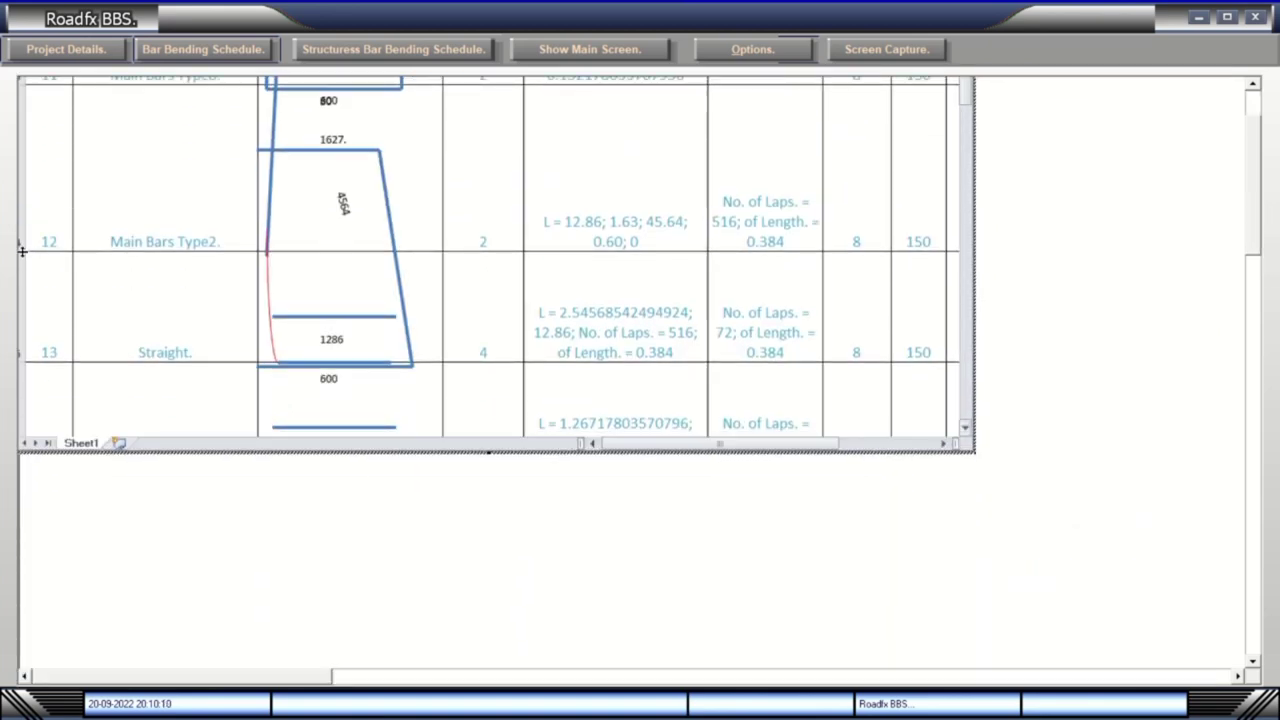
{"action": "left_click_drag", "start_coordinate": [22, 251], "coordinate": [22, 400]}
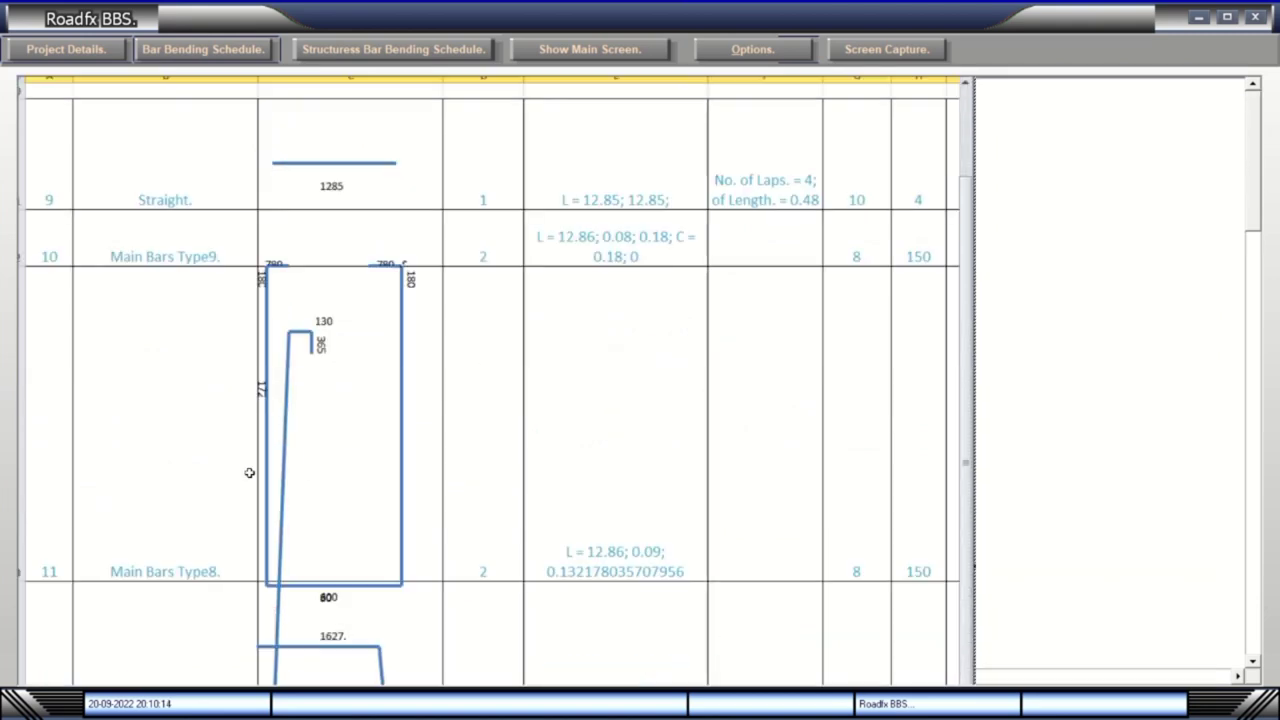
{"action": "left_click_drag", "start_coordinate": [20, 578], "coordinate": [20, 447]}
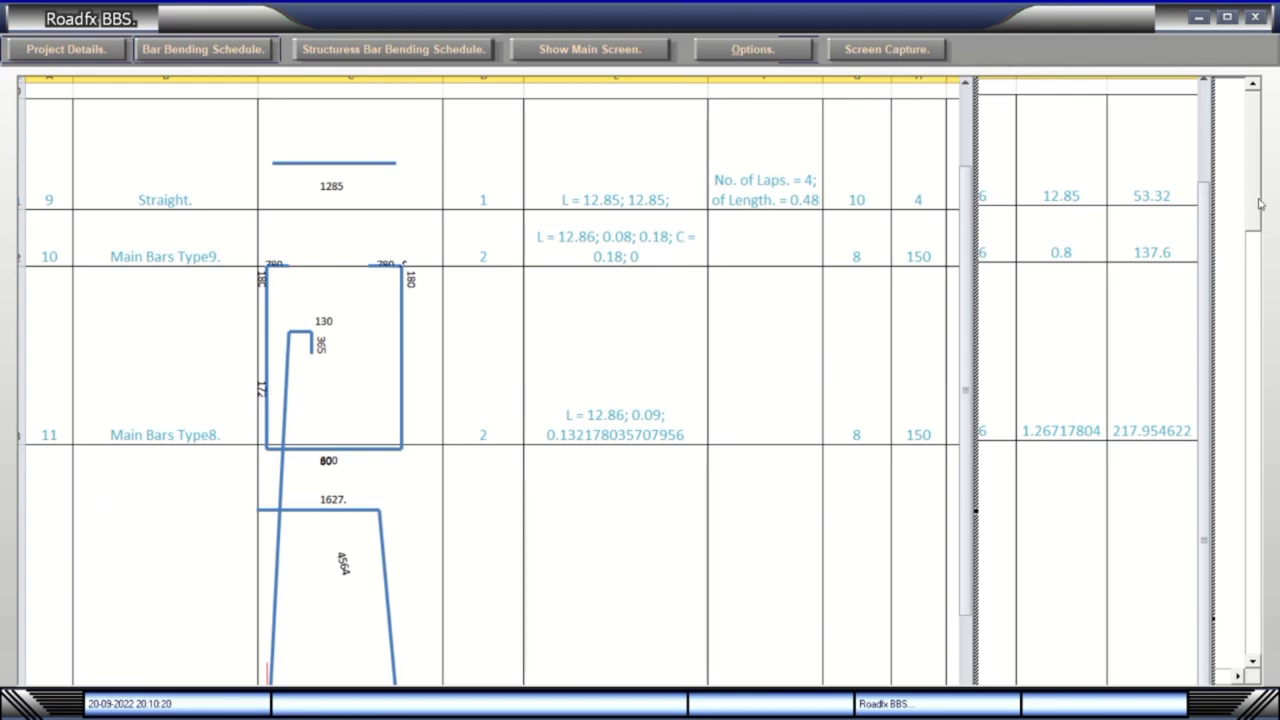
{"action": "mouse_move", "coordinate": [1258, 205]}
{"action": "left_mouse_down"}
{"action": "mouse_move", "coordinate": [1255, 288]}
{"action": "mouse_move", "coordinate": [1261, 180]}
{"action": "left_mouse_up"}
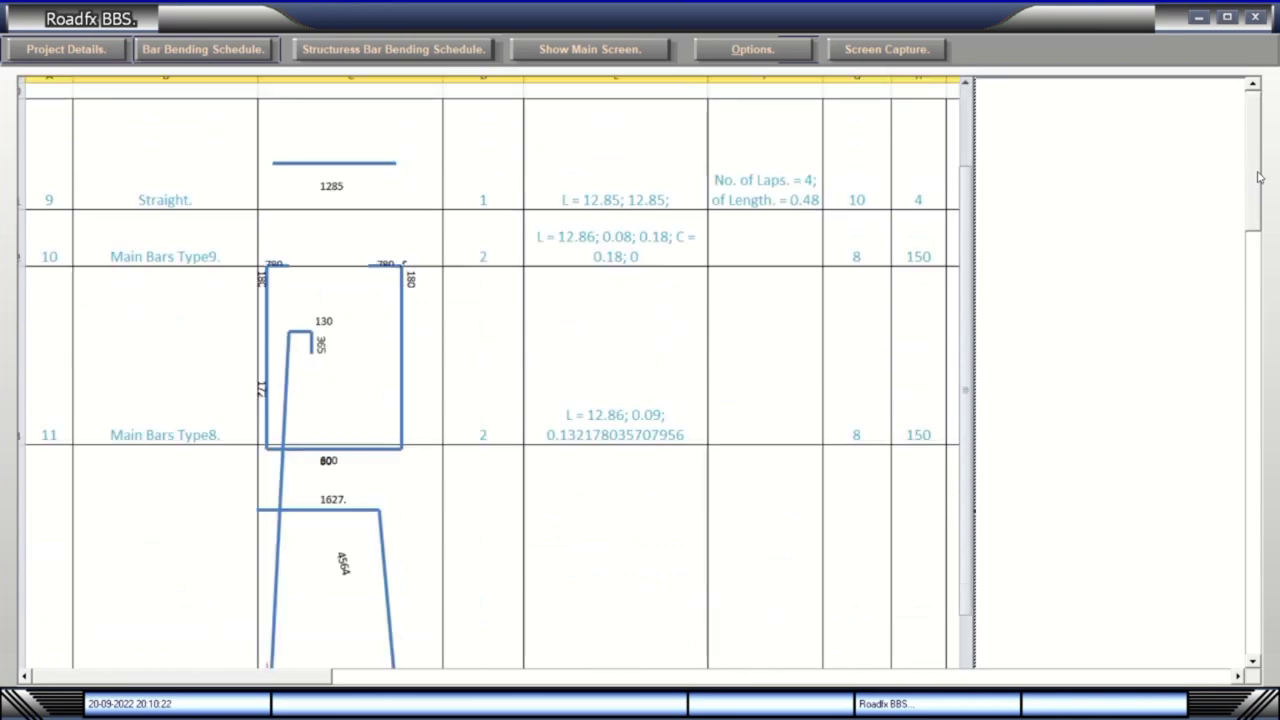
- View the project details and bar bending schedule forms, and close both
{"action": "left_click", "coordinate": [79, 57]}
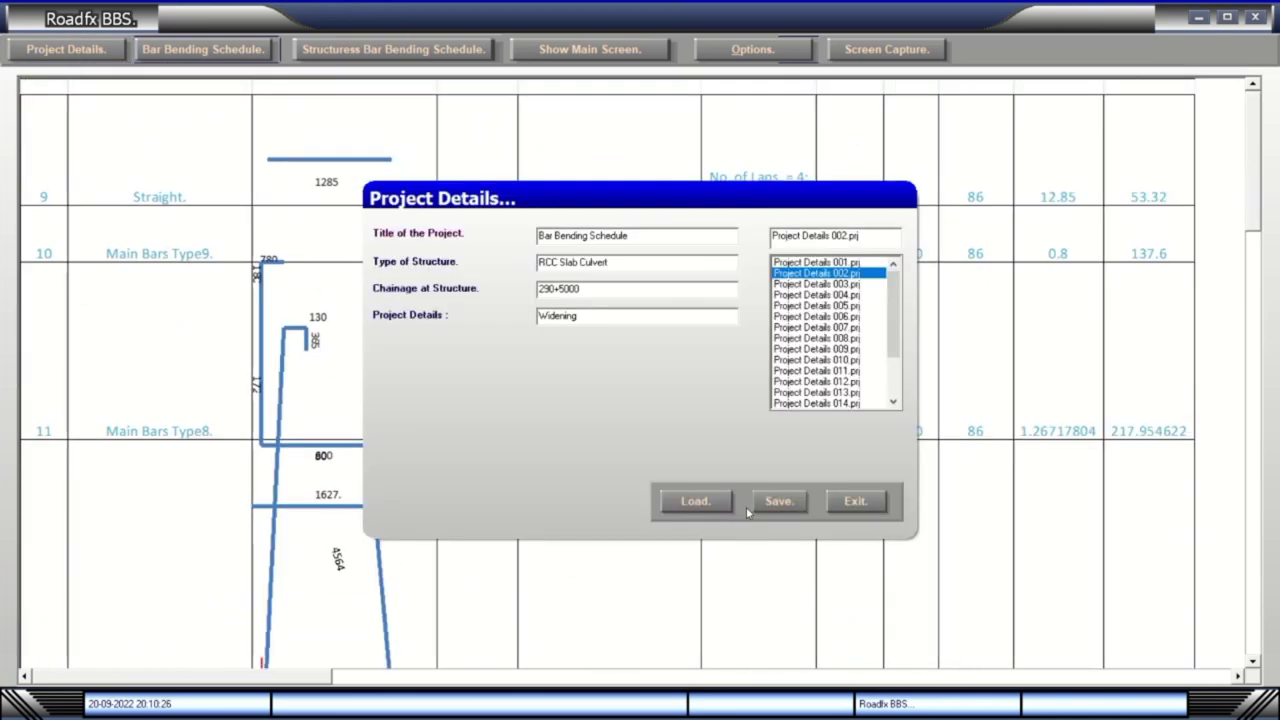
{"action": "left_click", "coordinate": [703, 502]}
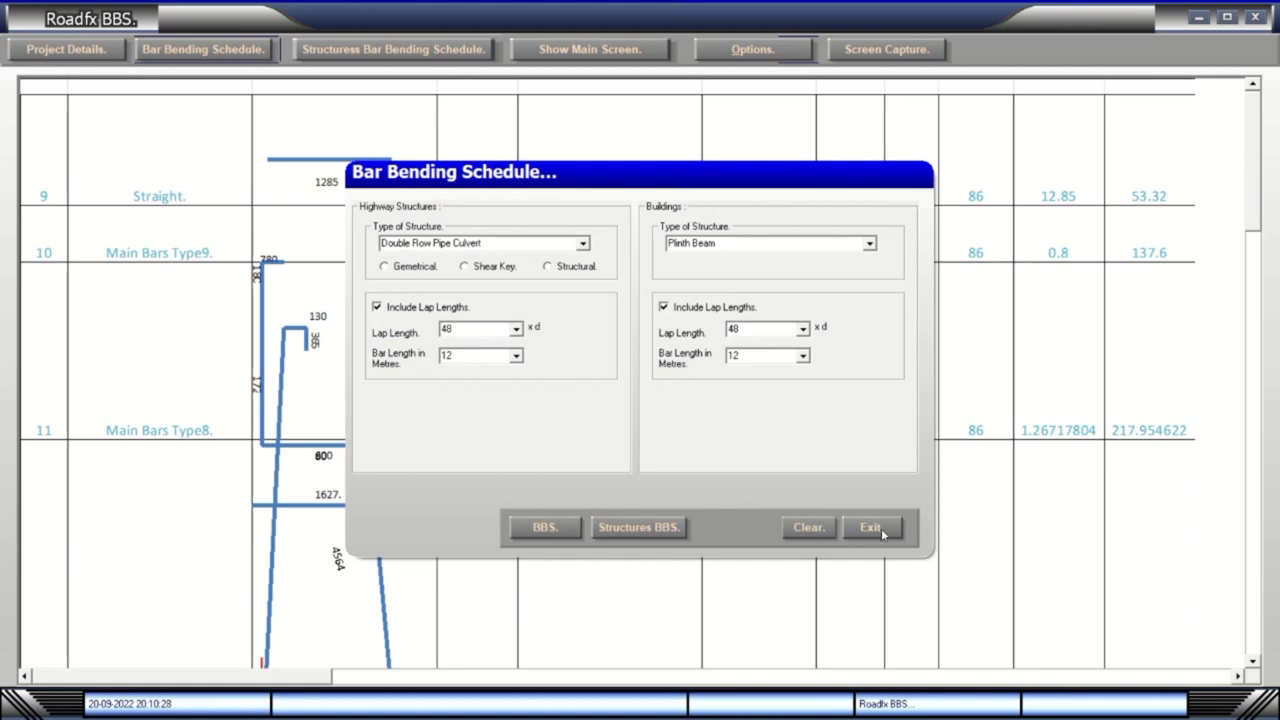
{"action": "left_click", "coordinate": [870, 527]}
{"action": "left_click", "coordinate": [857, 502]}
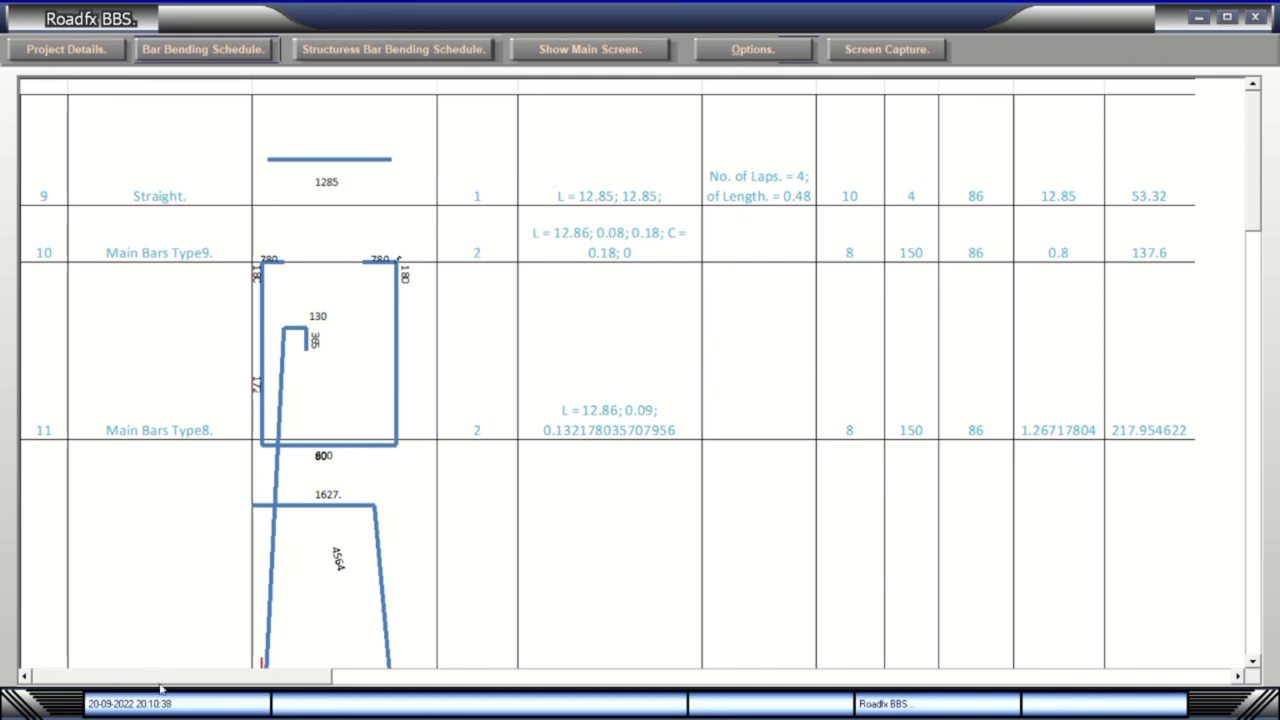
- Open the embedded schedule in a separate Microsoft Excel window and maximize its sheet
{"action": "left_click_drag", "start_coordinate": [160, 680], "coordinate": [116, 677]}
{"action": "right_click", "coordinate": [1142, 341]}
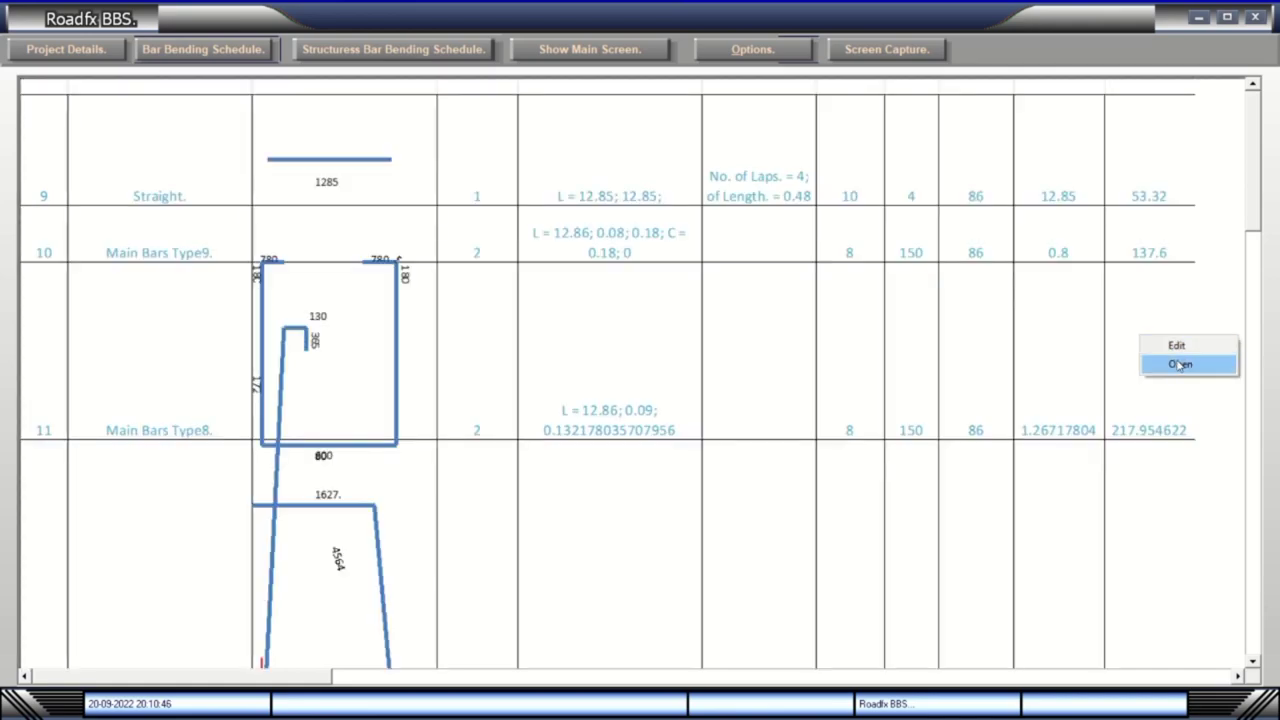
{"action": "left_click", "coordinate": [1172, 364]}
{"action": "left_click", "coordinate": [1213, 192]}
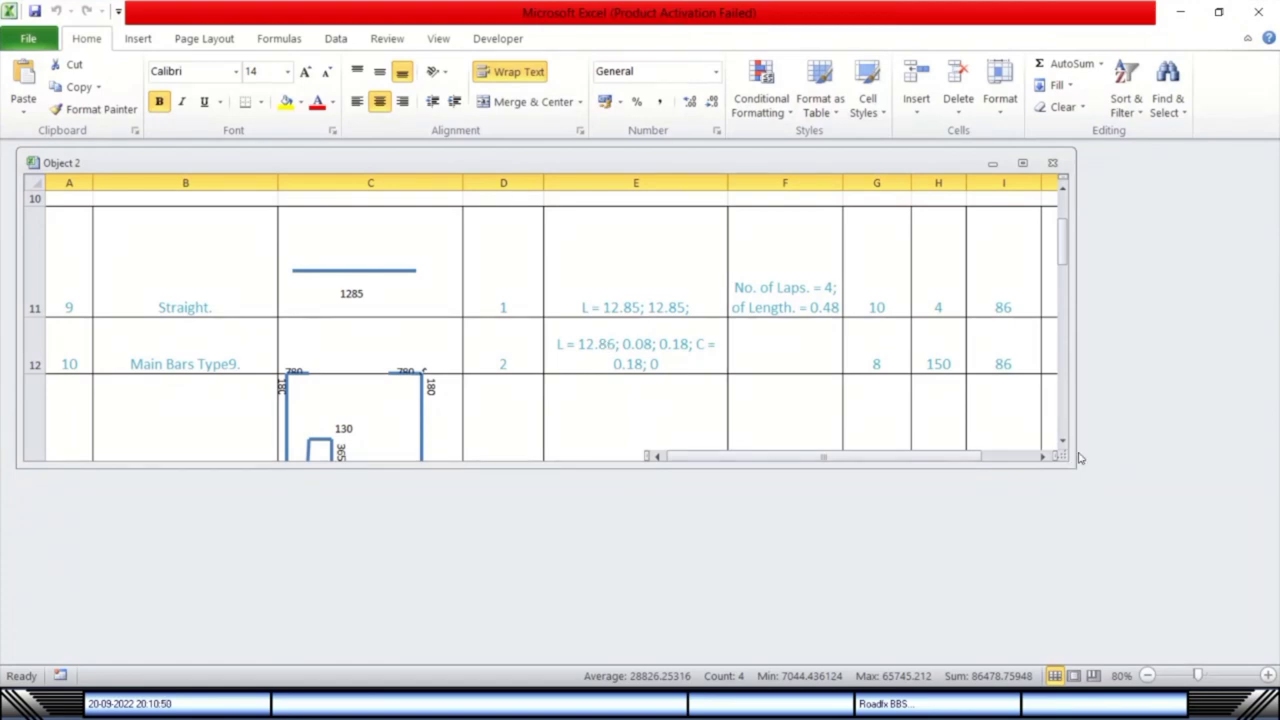
{"action": "left_click", "coordinate": [1026, 162]}
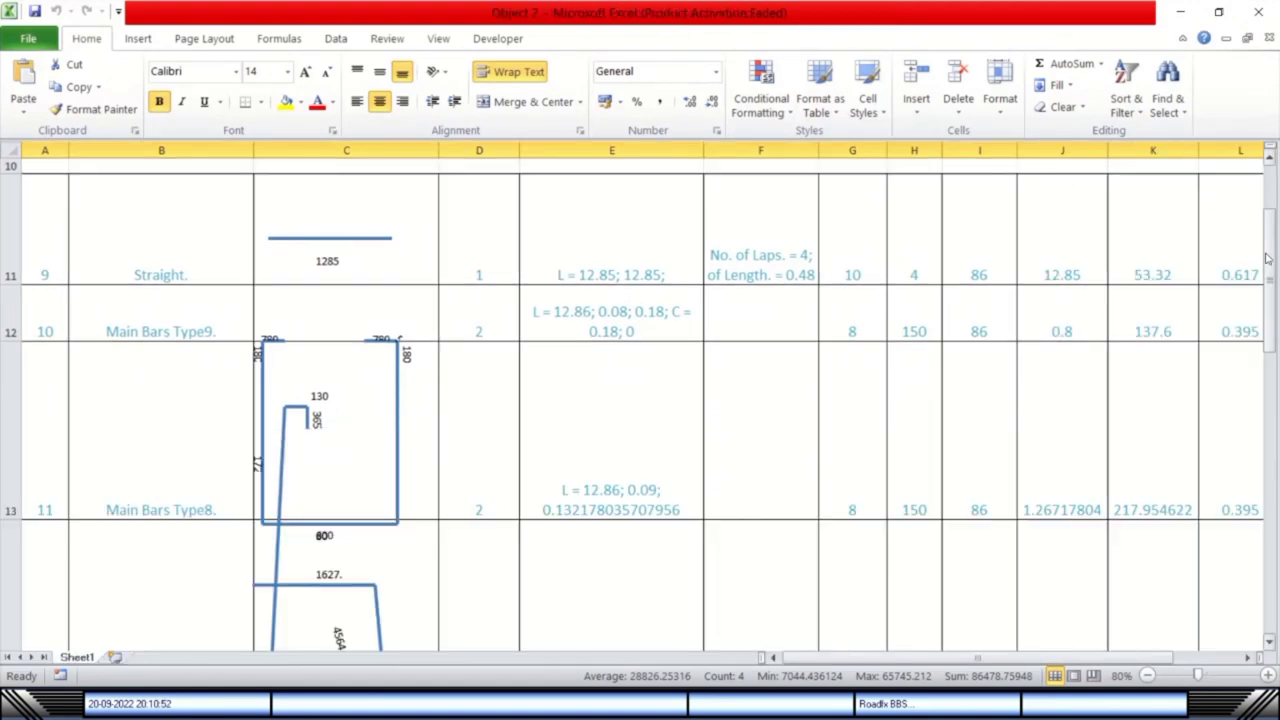
- Examine the schedule's heading and first bar rows in Excel, and close Excel
{"action": "left_click_drag", "start_coordinate": [1268, 300], "coordinate": [1262, 190]}
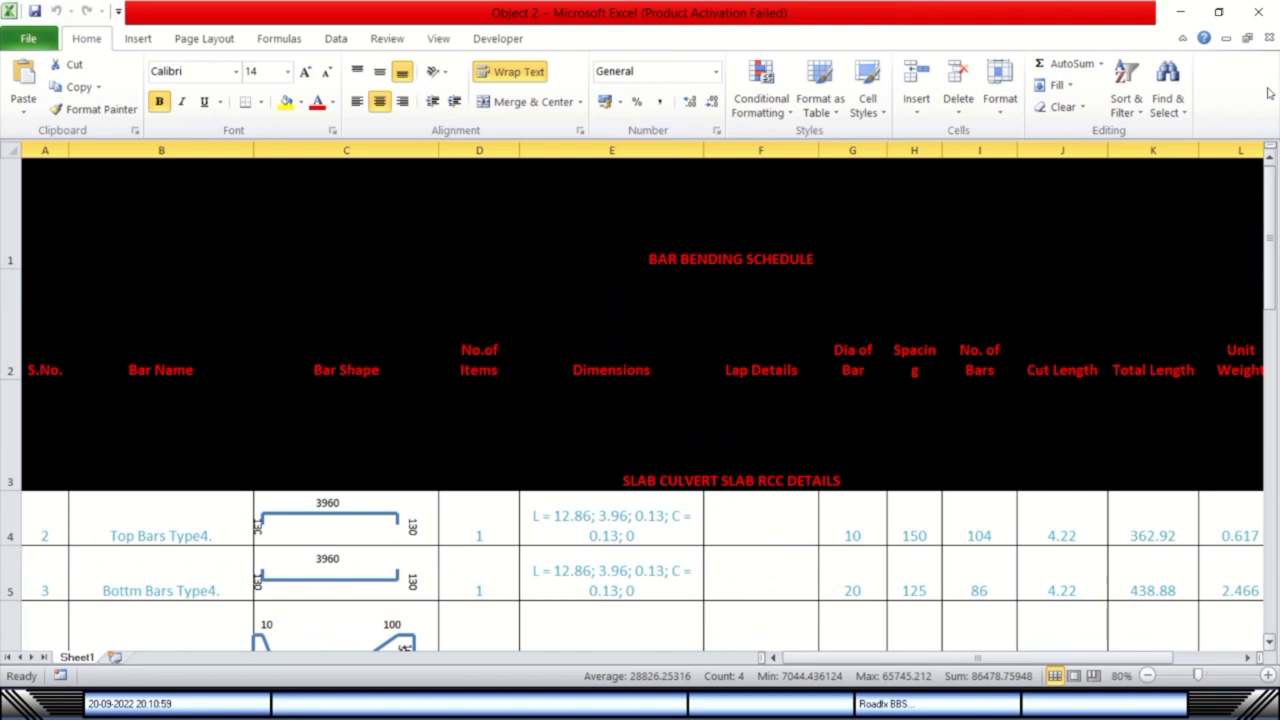
{"action": "left_click", "coordinate": [1258, 12]}
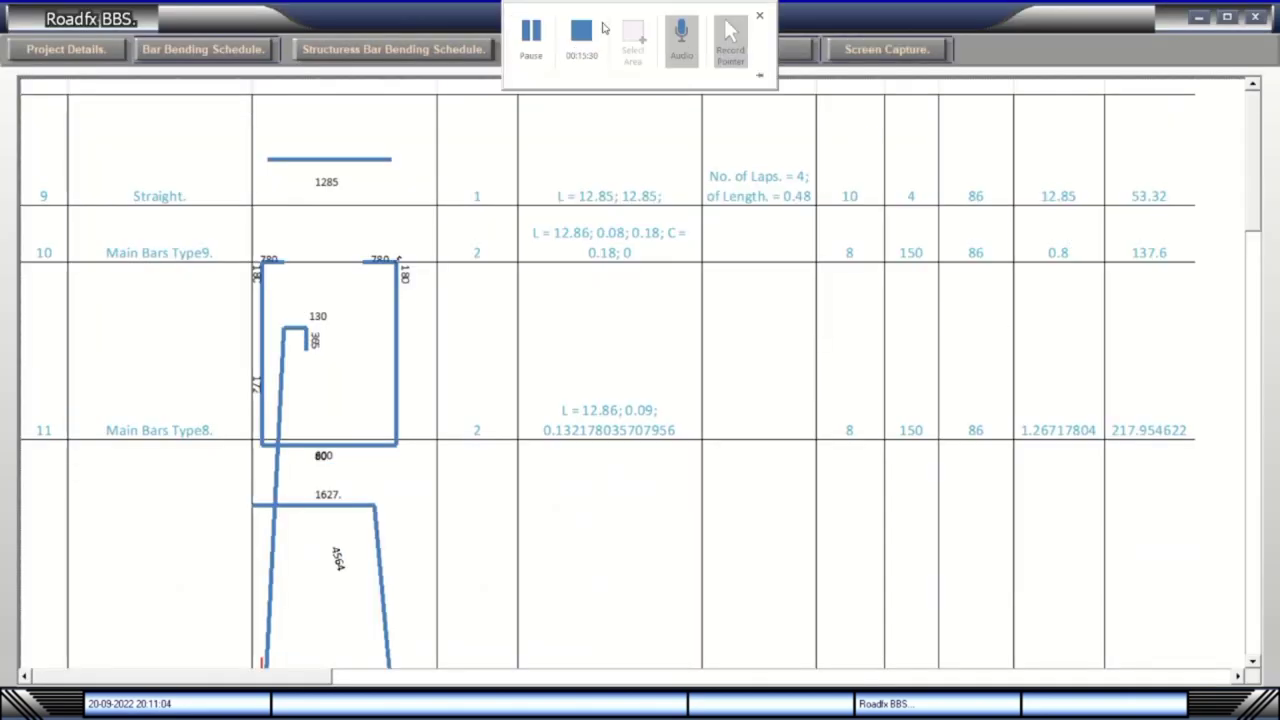
{"action": "left_click", "coordinate": [529, 34]}
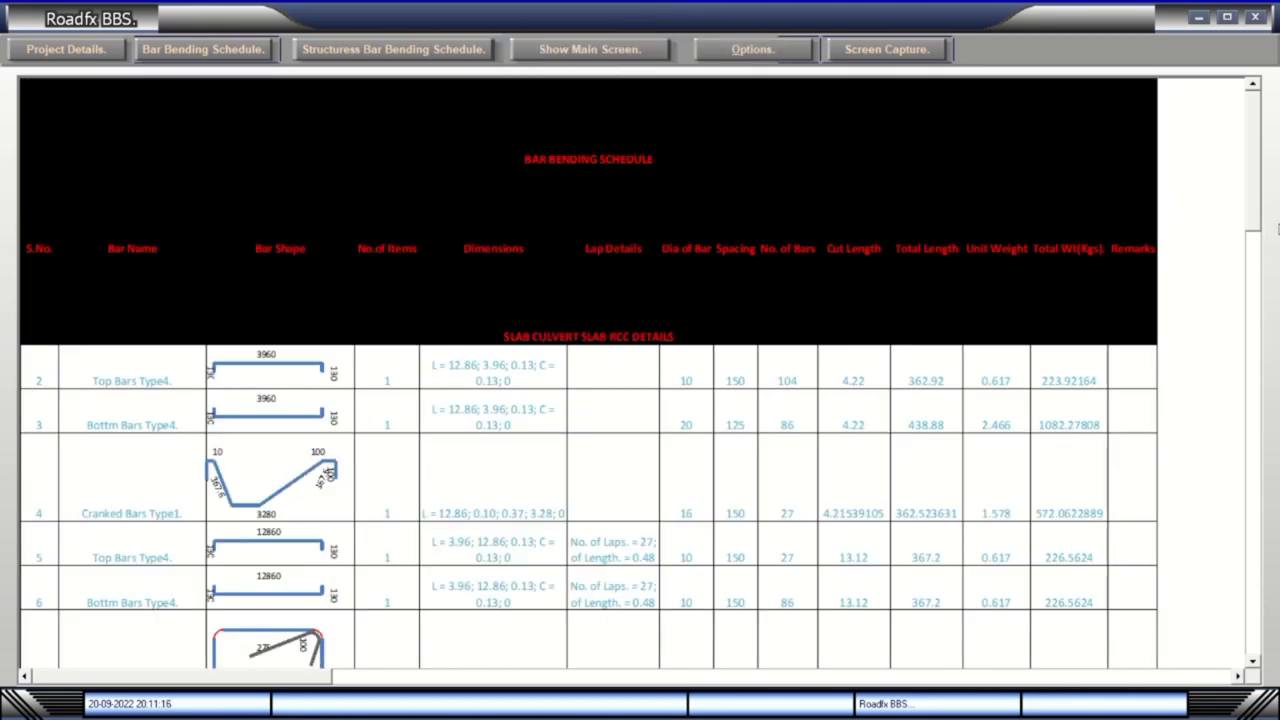
- Examine the slab culvert schedule across to its Remarks column, and close the Excel format view to inspect the bar rows in the drawing
{"action": "scroll", "coordinate": [1260, 197], "scroll_direction": "down", "scroll_amount": 5}
{"action": "scroll", "coordinate": [1256, 172], "scroll_direction": "up", "scroll_amount": 5}
{"action": "left_click", "coordinate": [1256, 20]}
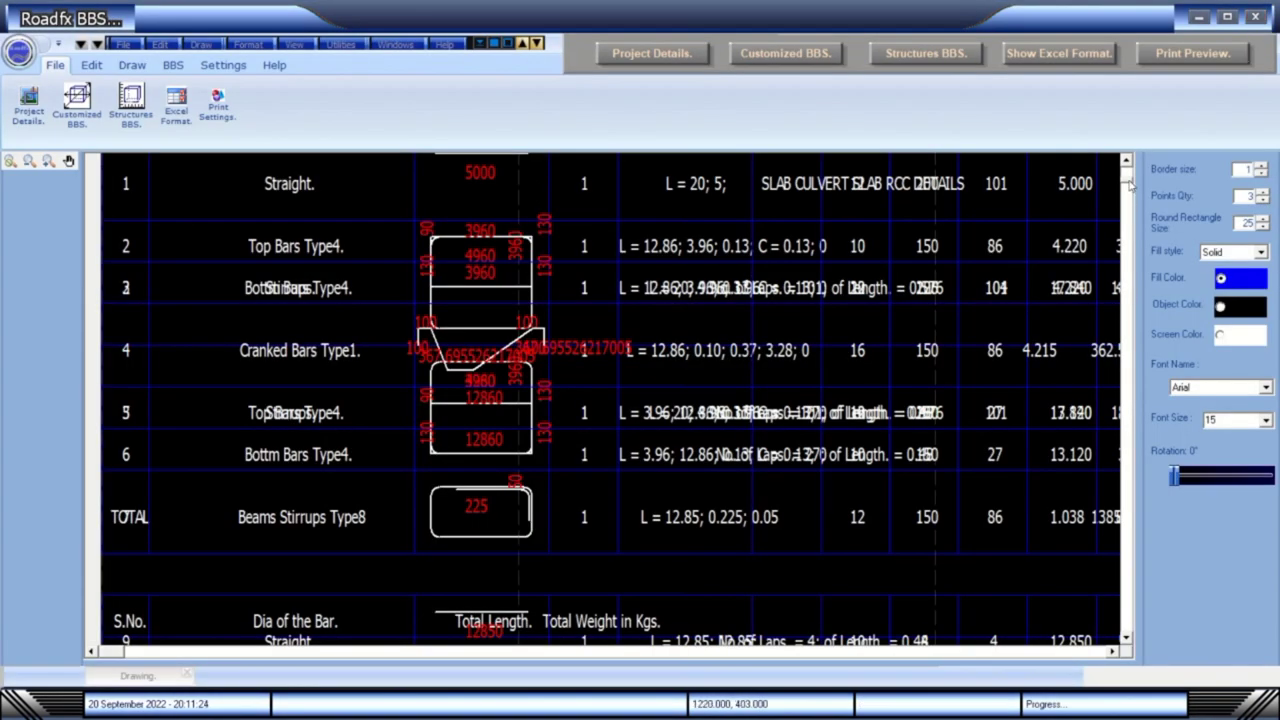
{"action": "scroll", "coordinate": [1130, 192], "scroll_direction": "down", "scroll_amount": 3}
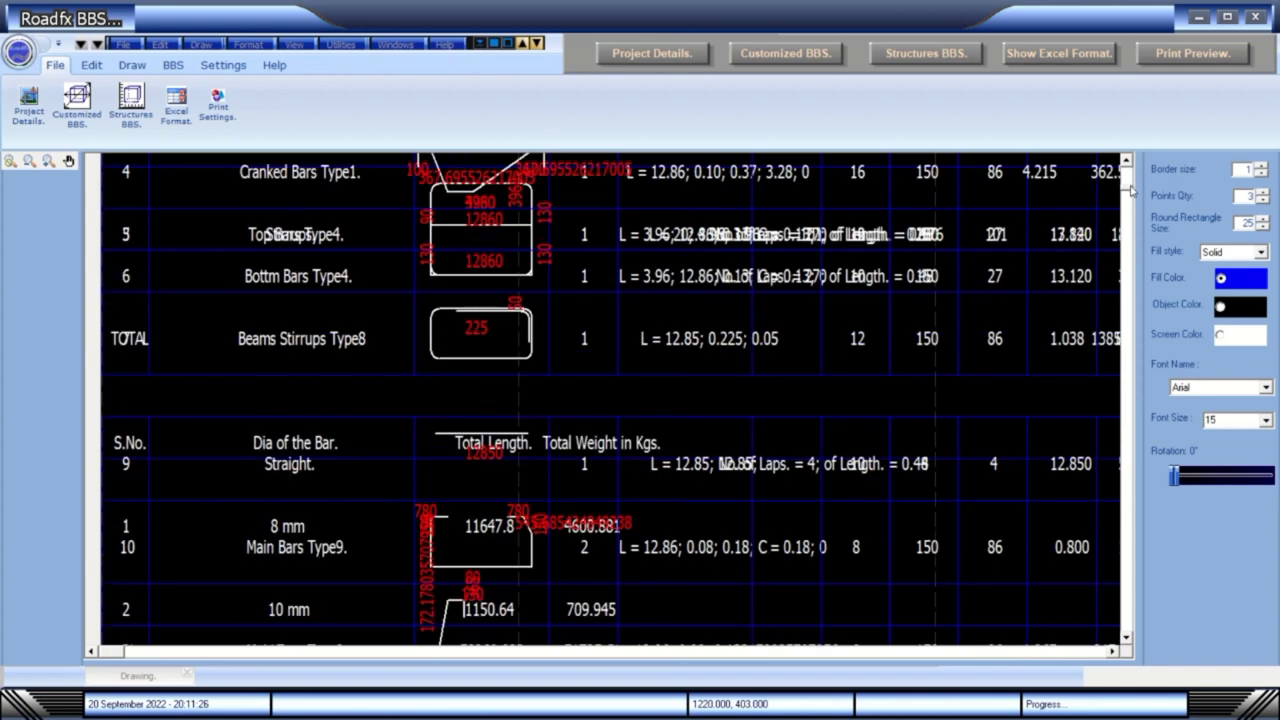
- Review the schedule's rows up to its heading, and open and close the customized bar bending schedule form
{"action": "scroll", "coordinate": [1130, 192], "scroll_direction": "down", "scroll_amount": 2}
{"action": "scroll", "coordinate": [1130, 170], "scroll_direction": "up", "scroll_amount": 5}
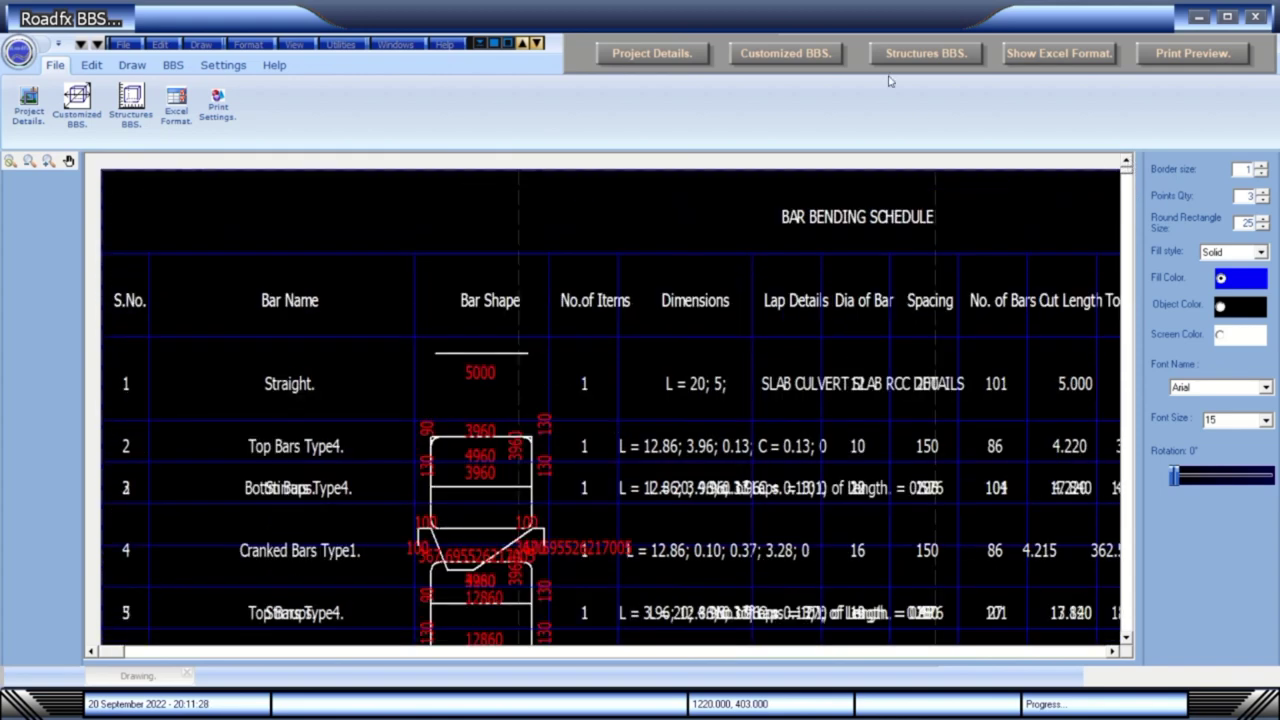
{"action": "left_click", "coordinate": [823, 58]}
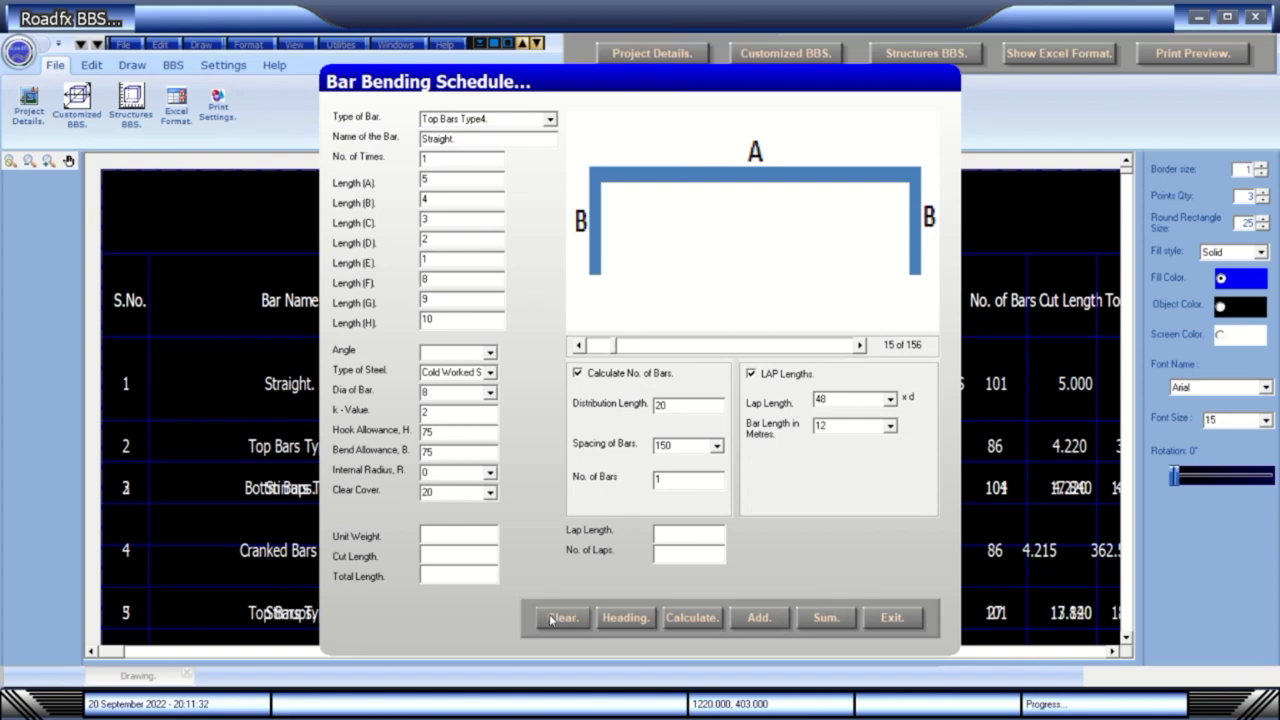
{"action": "left_click", "coordinate": [892, 617]}
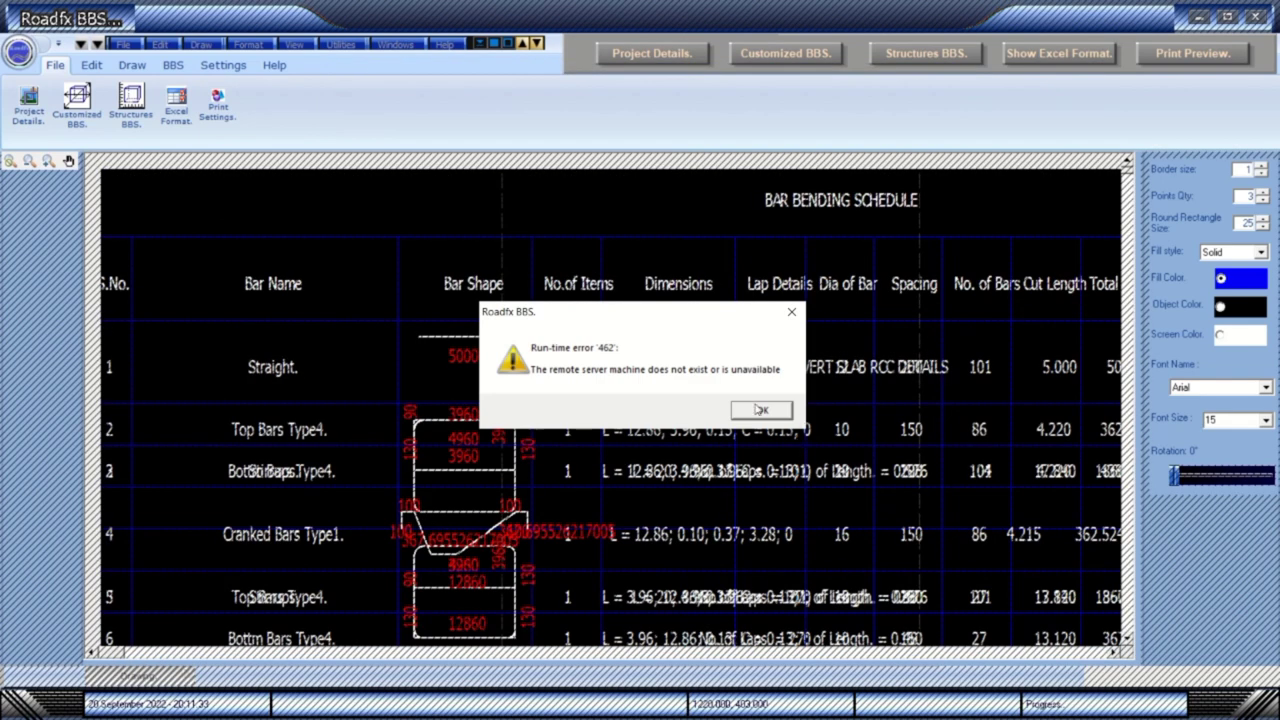
{"action": "left_click", "coordinate": [759, 411]}
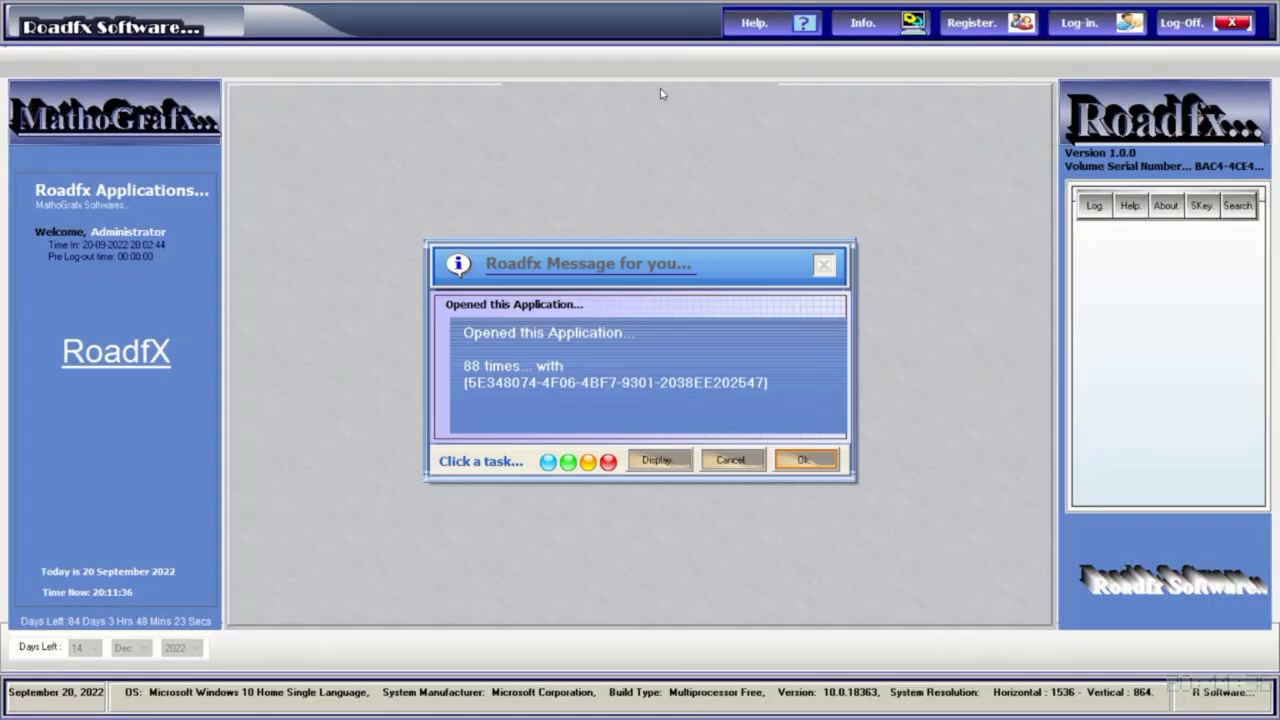
{"action": "mouse_move", "coordinate": [672, 8]}
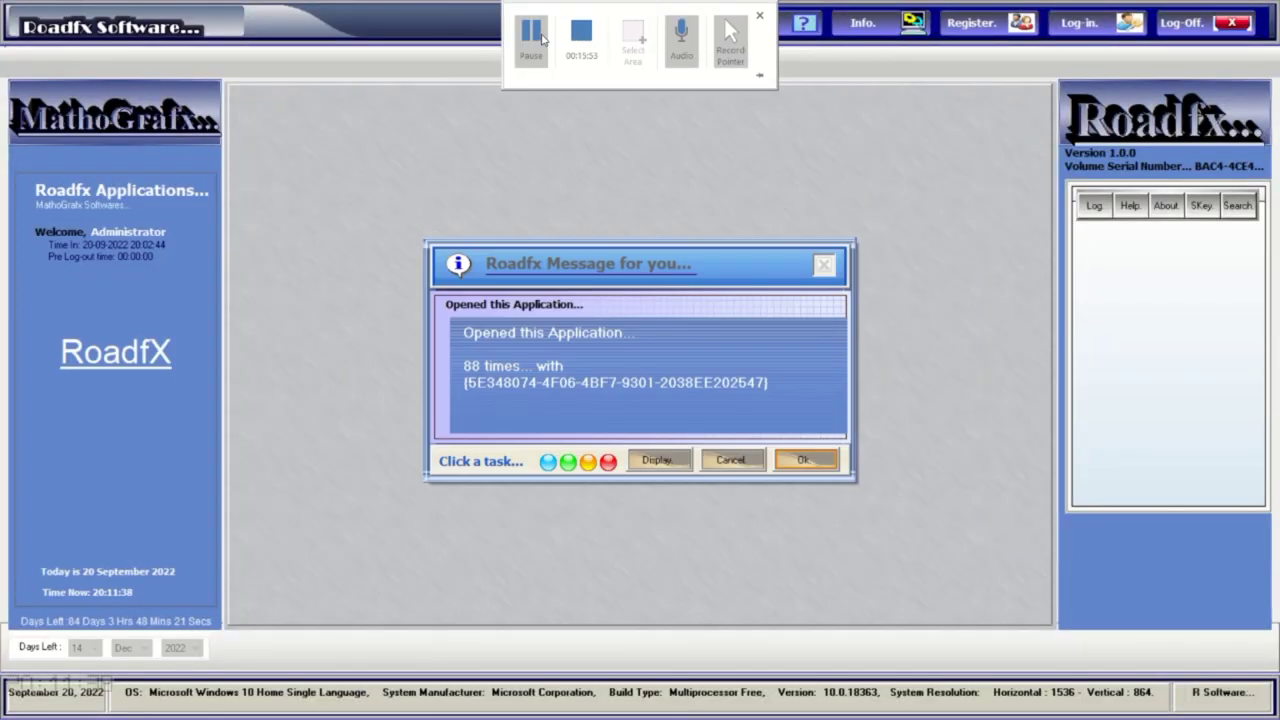
{"action": "left_click", "coordinate": [533, 45]}
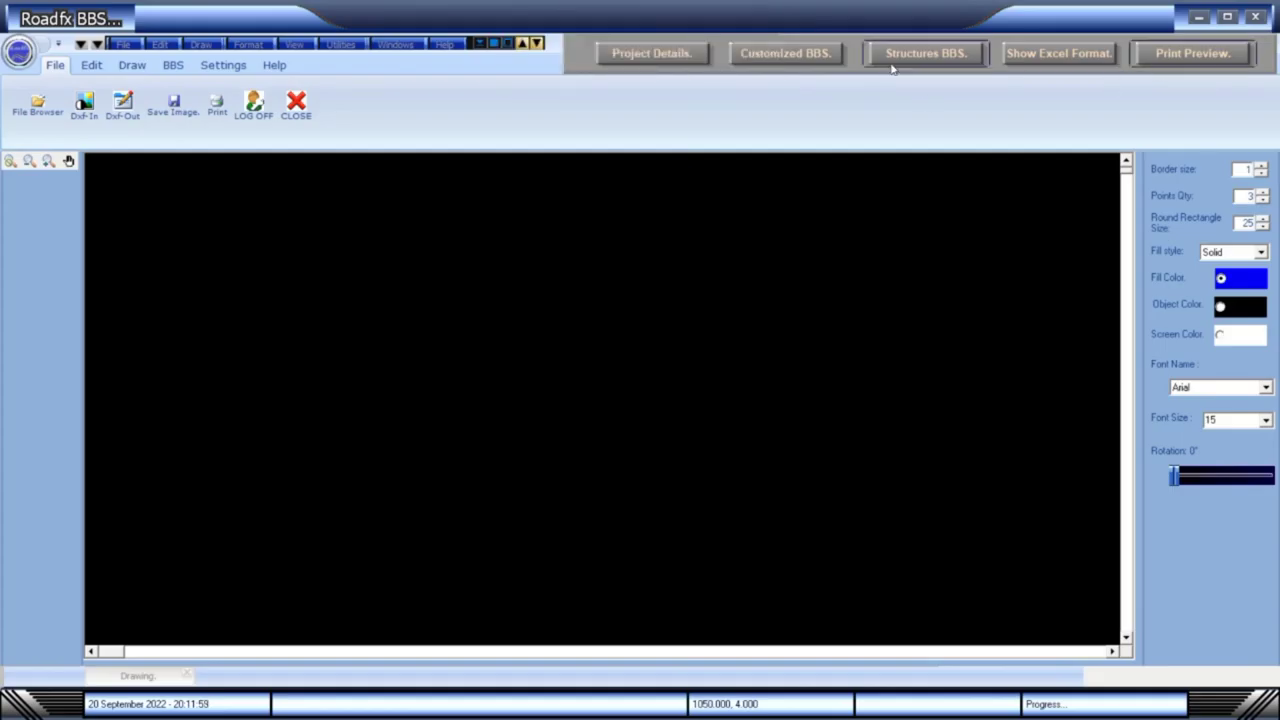
- Start a customized schedule with its heading and add two Straight bar rows with length A of 5 and diameter 8
{"action": "left_click", "coordinate": [813, 54]}
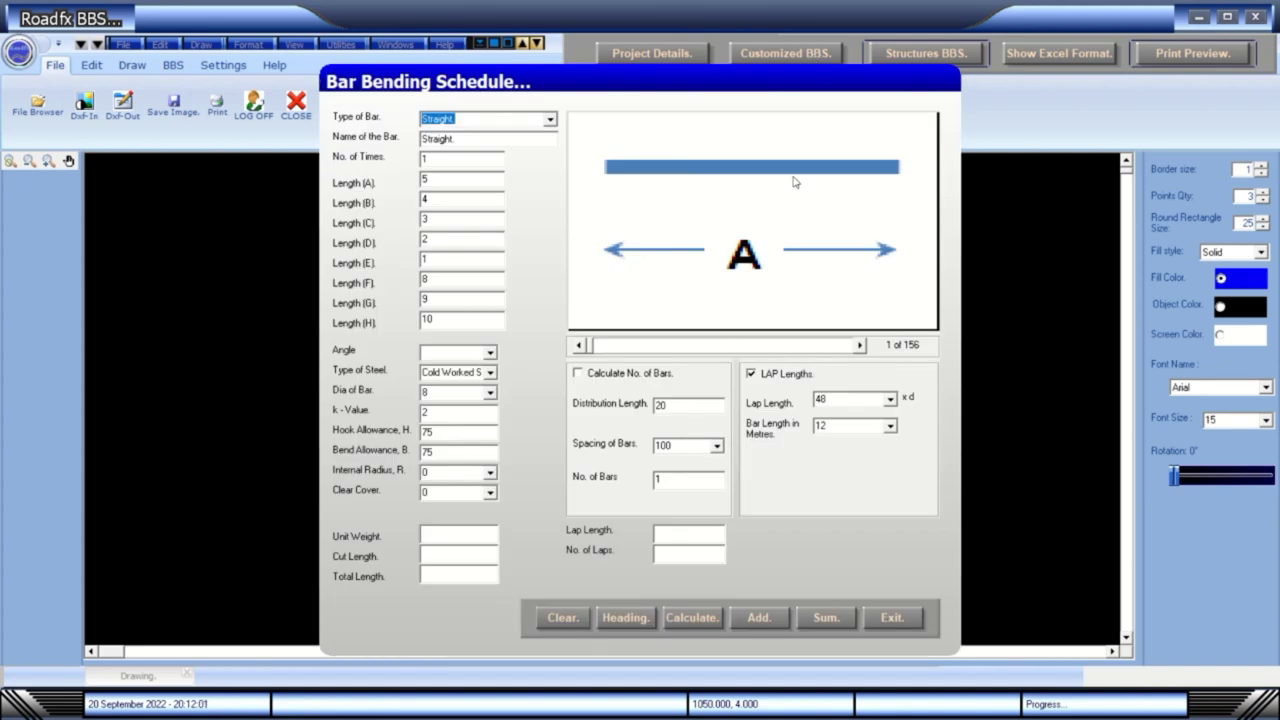
{"action": "left_click", "coordinate": [632, 624]}
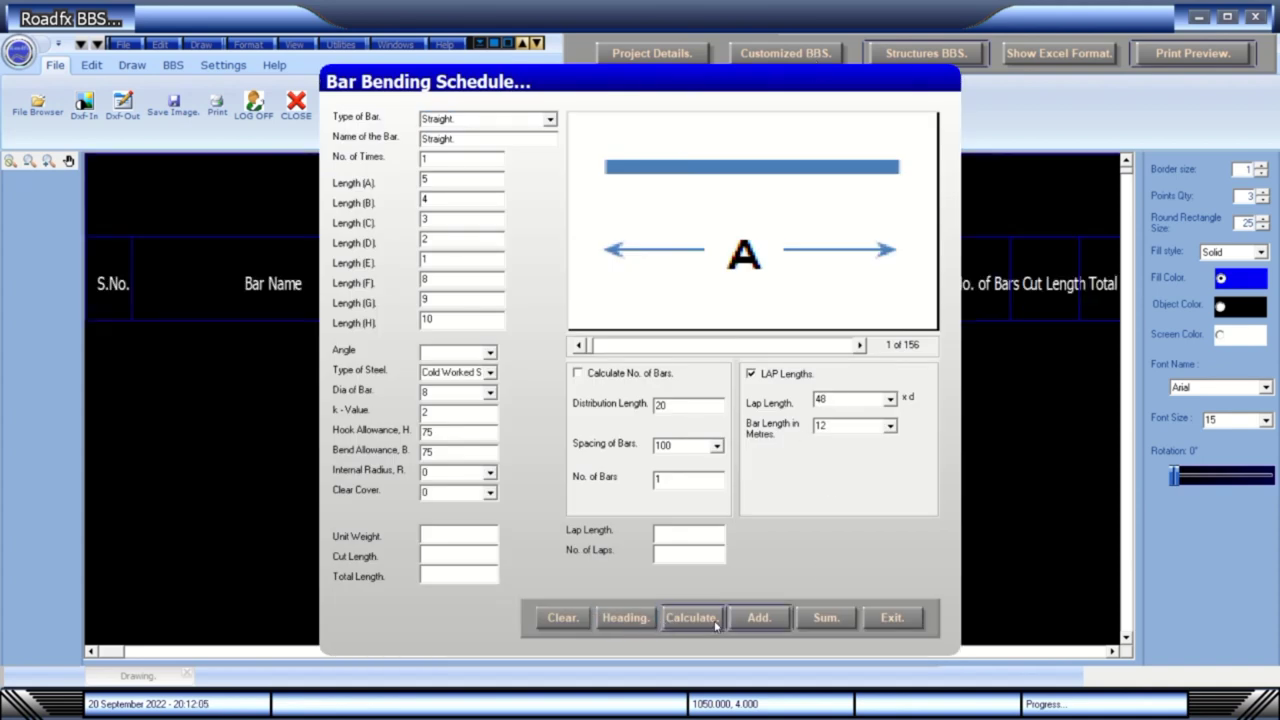
{"action": "left_click", "coordinate": [757, 620]}
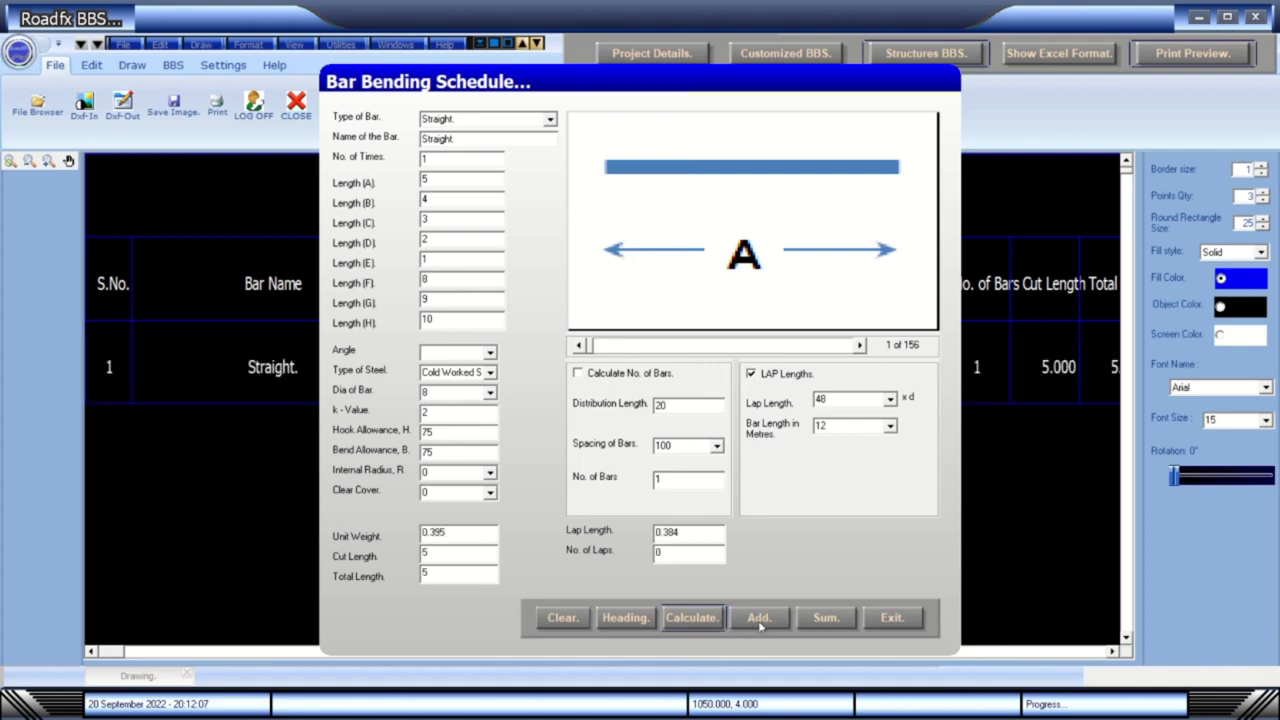
{"action": "left_click", "coordinate": [757, 620]}
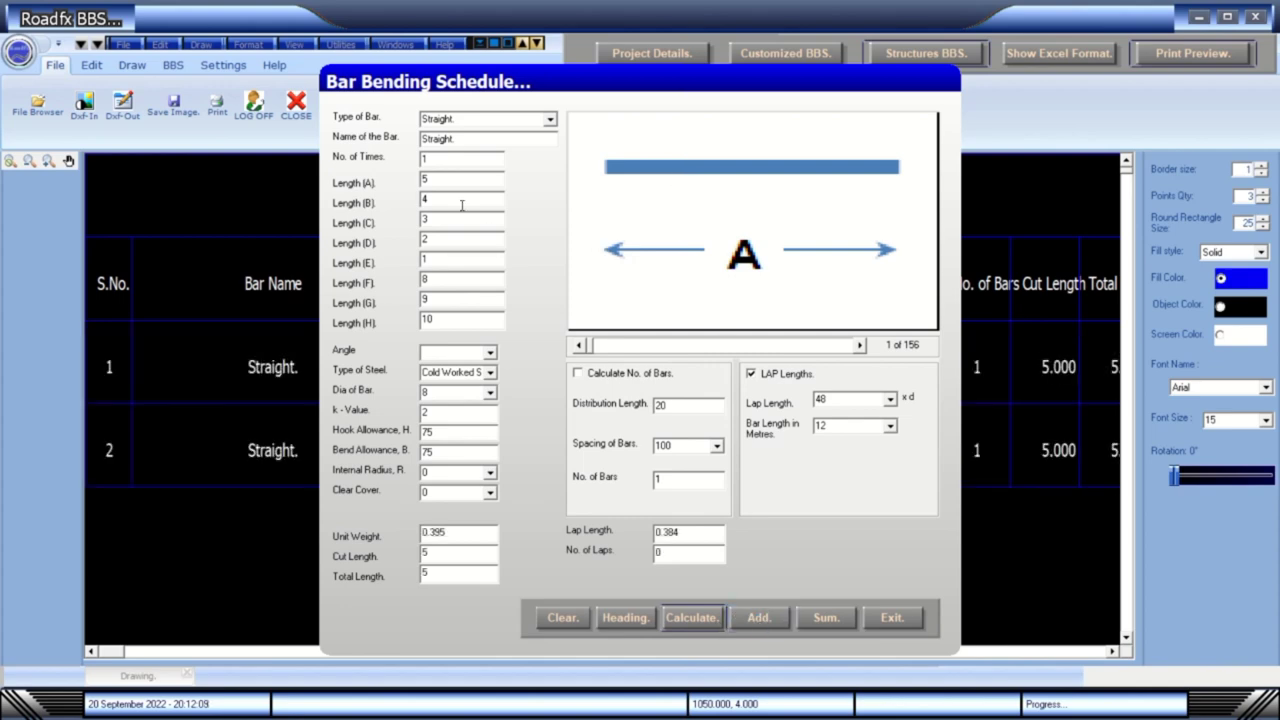
- Add two Stirrups with Bends rows with lengths A of 5 and B of 4 to the customized schedule
{"action": "left_click", "coordinate": [859, 345]}
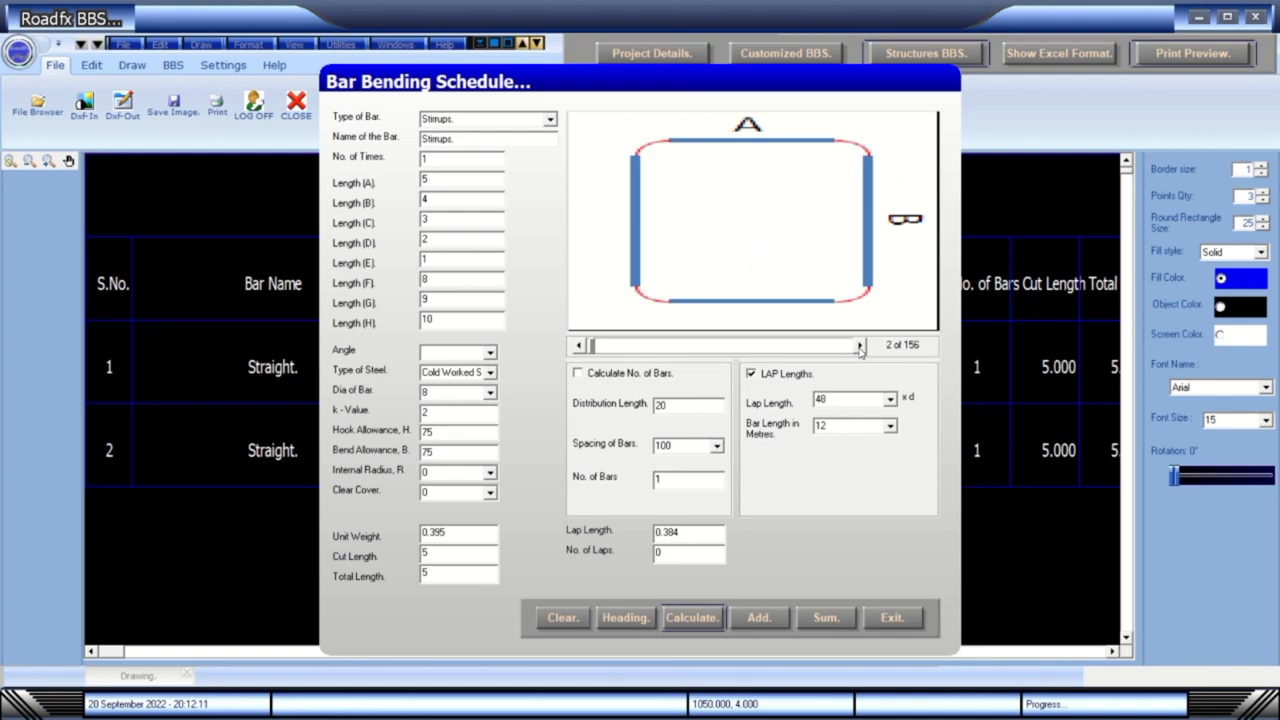
{"action": "left_click", "coordinate": [859, 345]}
{"action": "left_click", "coordinate": [757, 618]}
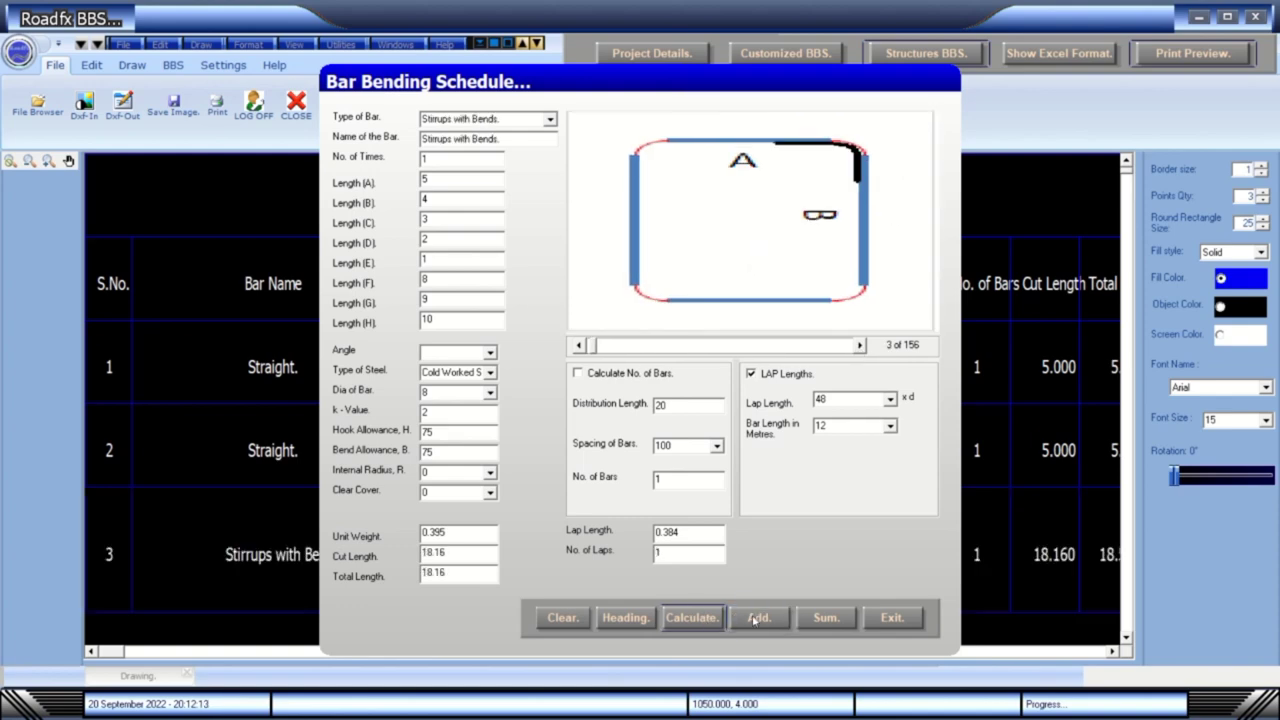
{"action": "left_click_drag", "start_coordinate": [666, 93], "coordinate": [908, 49]}
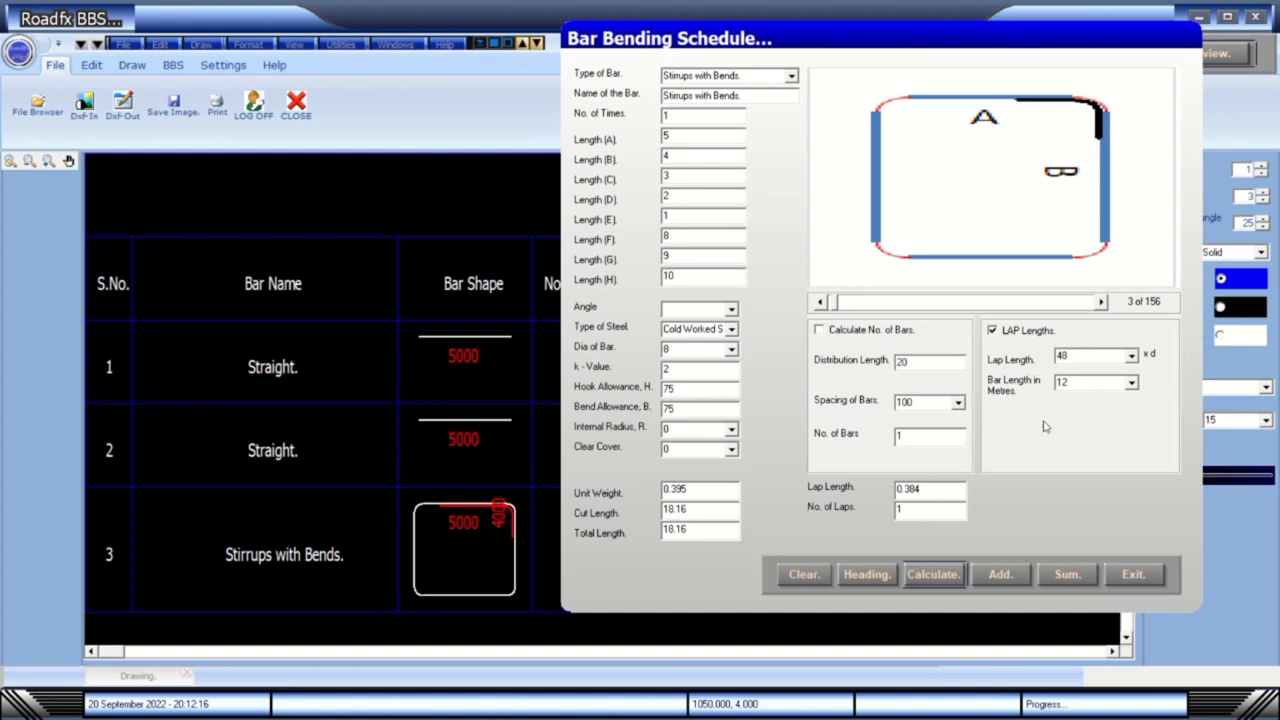
{"action": "left_click", "coordinate": [1024, 578]}
- Examine the Straight and Stirrups with Bends rows in the drawing, briefly opening and closing the customized schedule form
{"action": "left_click", "coordinate": [1126, 637]}
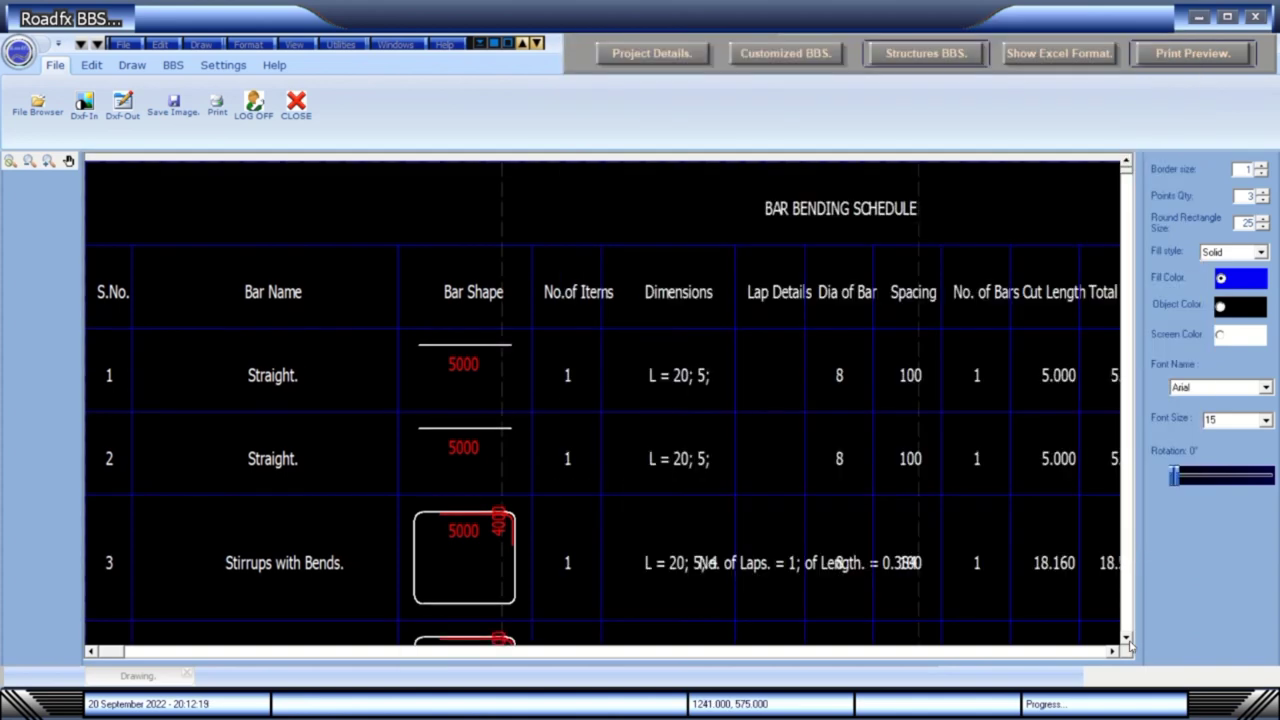
{"action": "scroll", "coordinate": [1130, 648], "scroll_direction": "down", "scroll_amount": 5}
{"action": "scroll", "coordinate": [1130, 648], "scroll_direction": "down", "scroll_amount": 2}
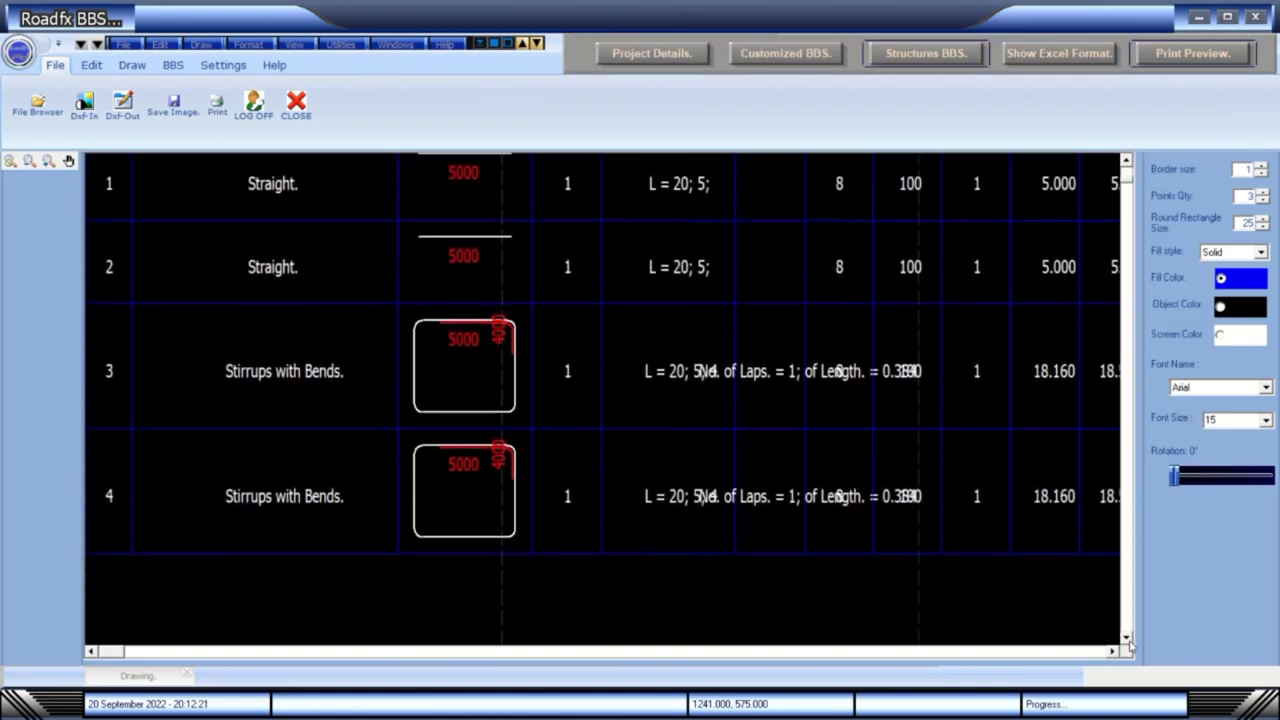
{"action": "left_click", "coordinate": [812, 58]}
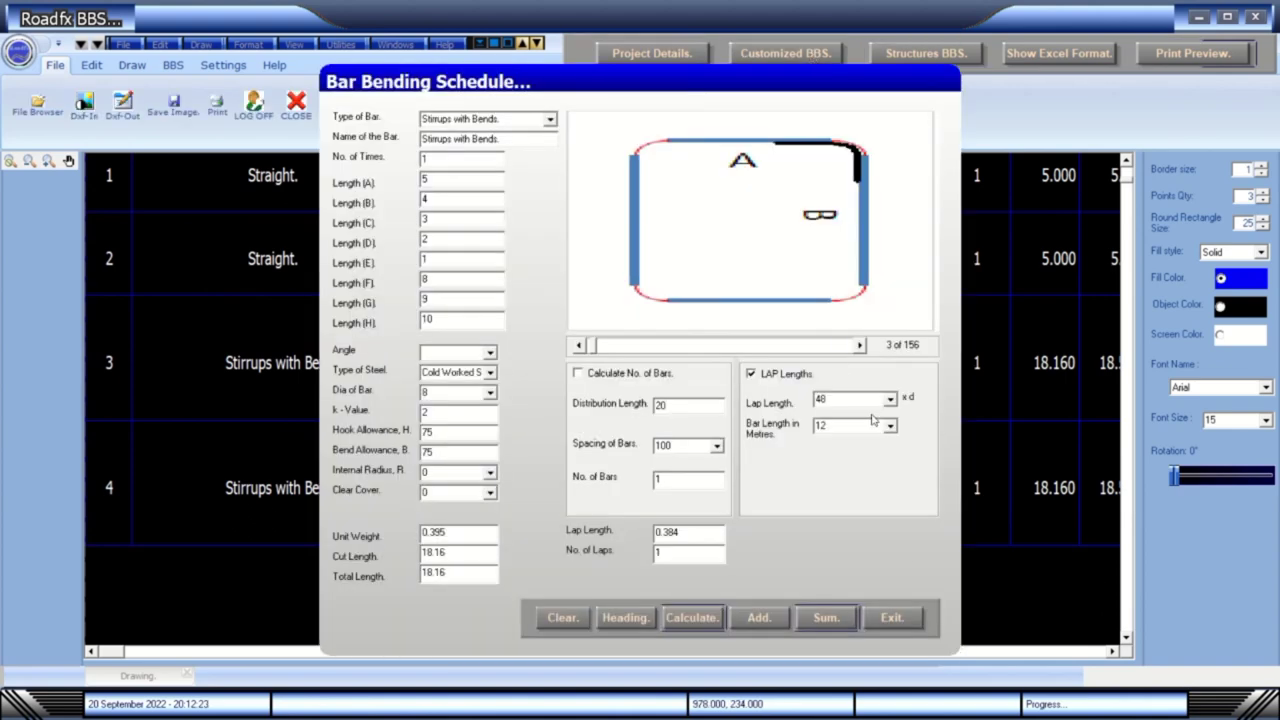
{"action": "left_click", "coordinate": [893, 614]}
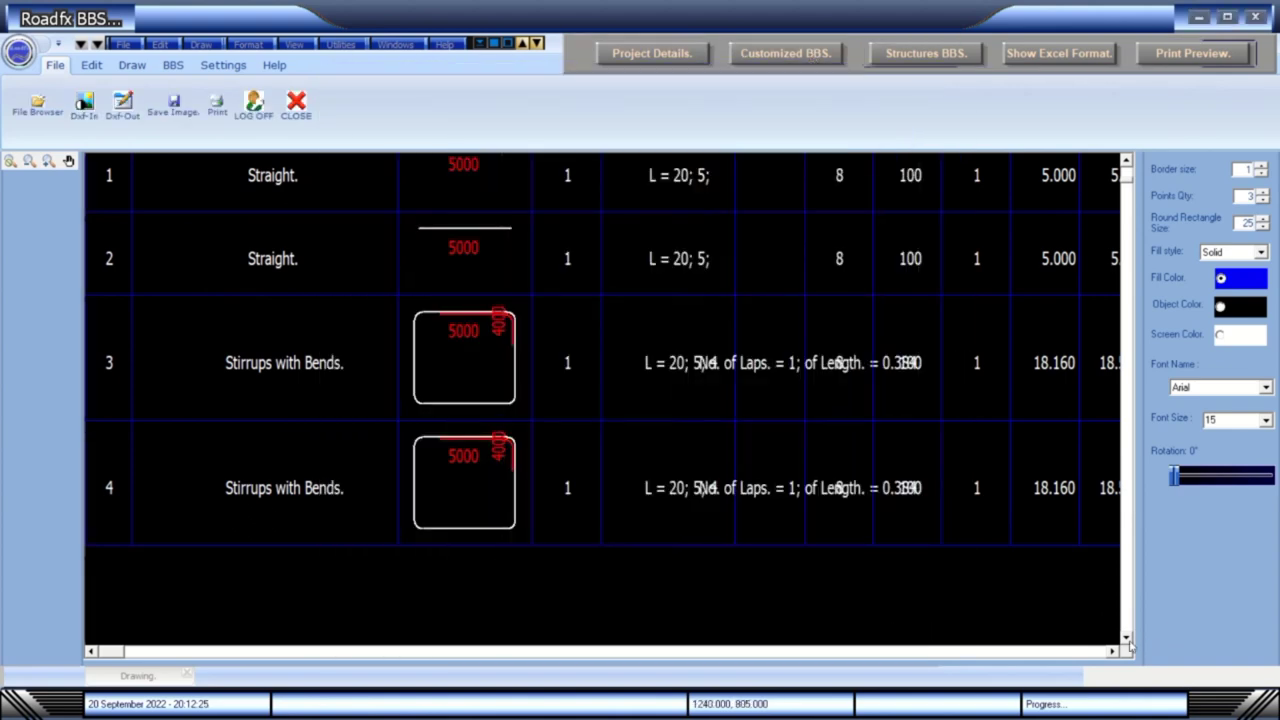
{"action": "scroll", "coordinate": [1128, 648], "scroll_direction": "down", "scroll_amount": 2}
{"action": "scroll", "coordinate": [1130, 648], "scroll_direction": "down", "scroll_amount": 2}
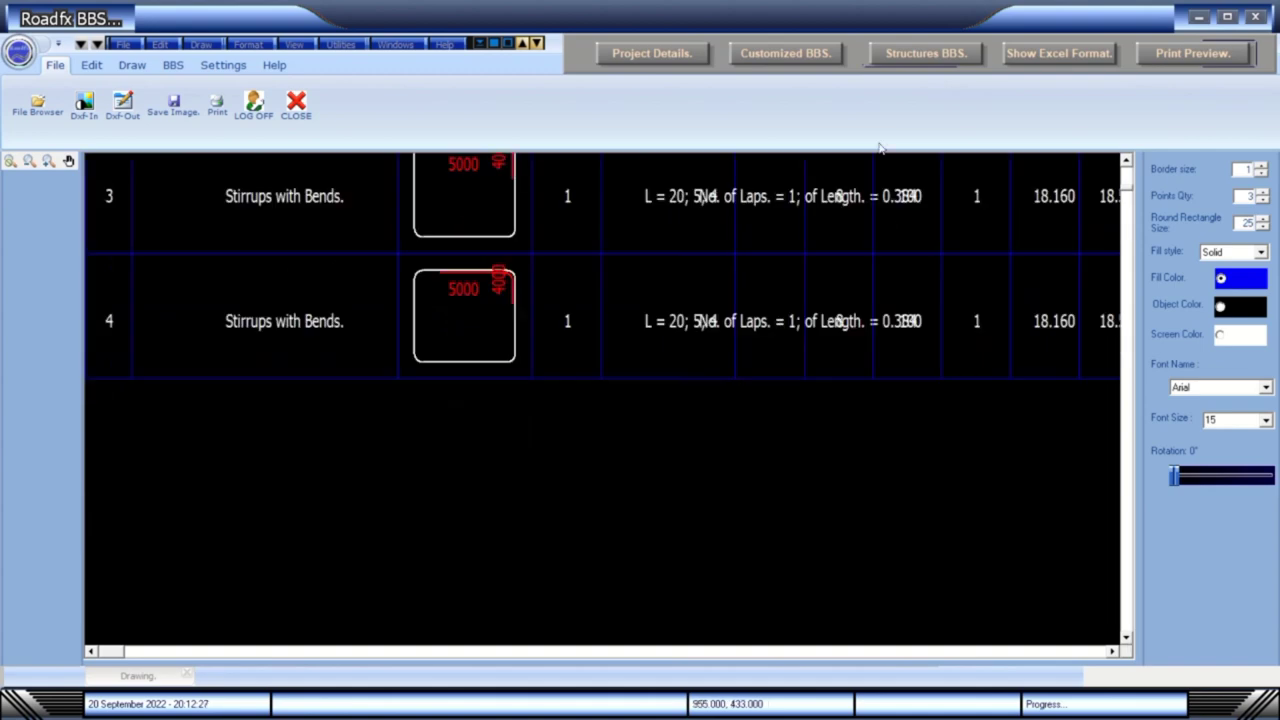
- Sum the customized schedule to add its total row and bar diameter summary, and review them in the drawing
{"action": "left_click", "coordinate": [826, 53]}
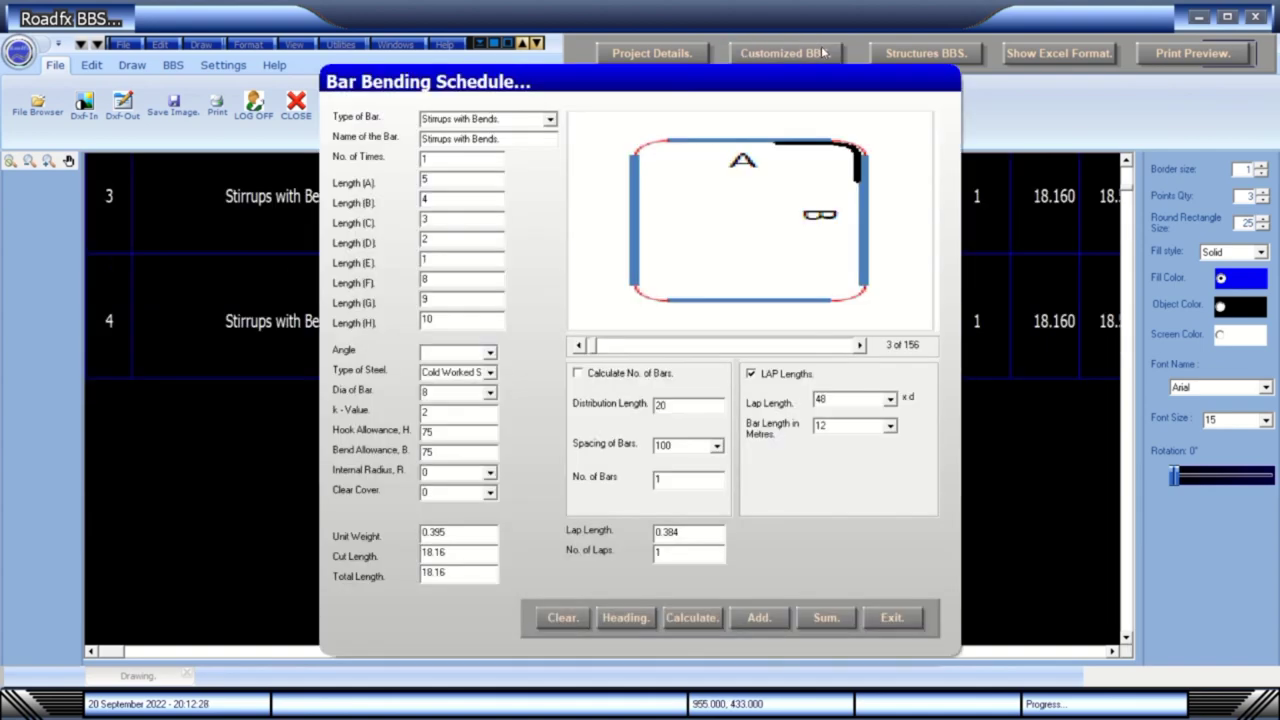
{"action": "left_click", "coordinate": [840, 628]}
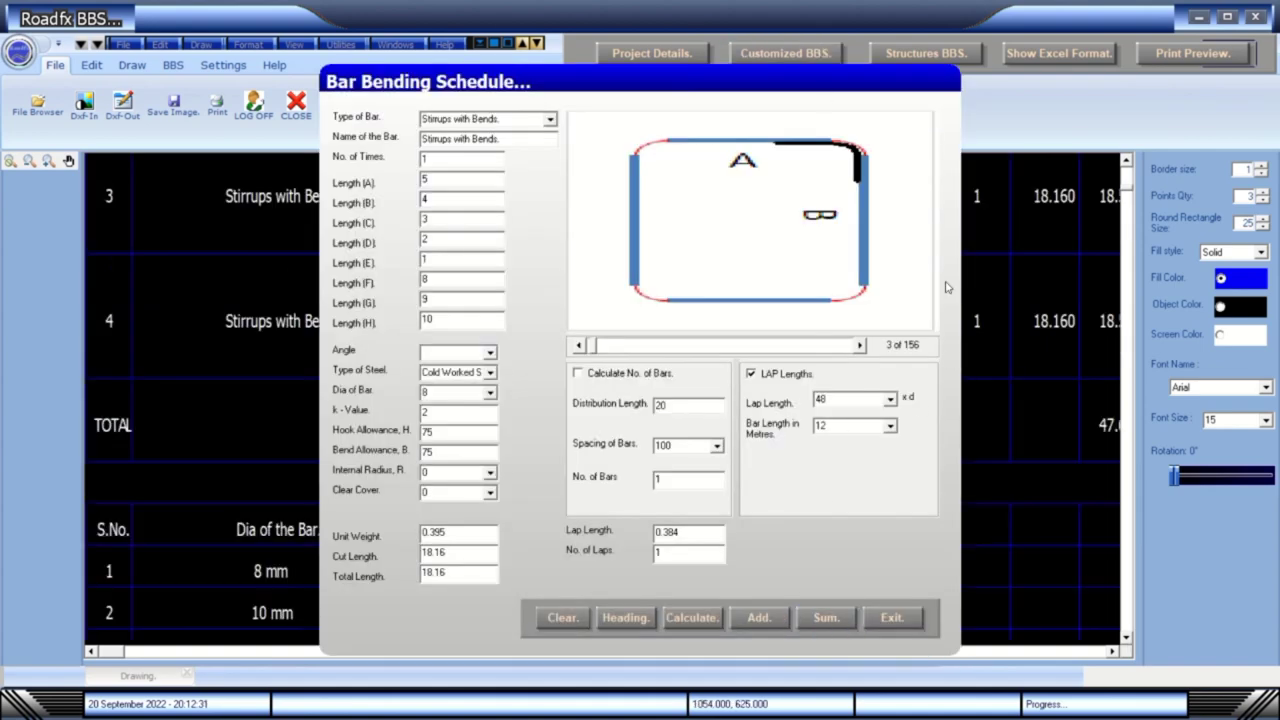
{"action": "left_click", "coordinate": [905, 620]}
{"action": "left_click", "coordinate": [1126, 638]}
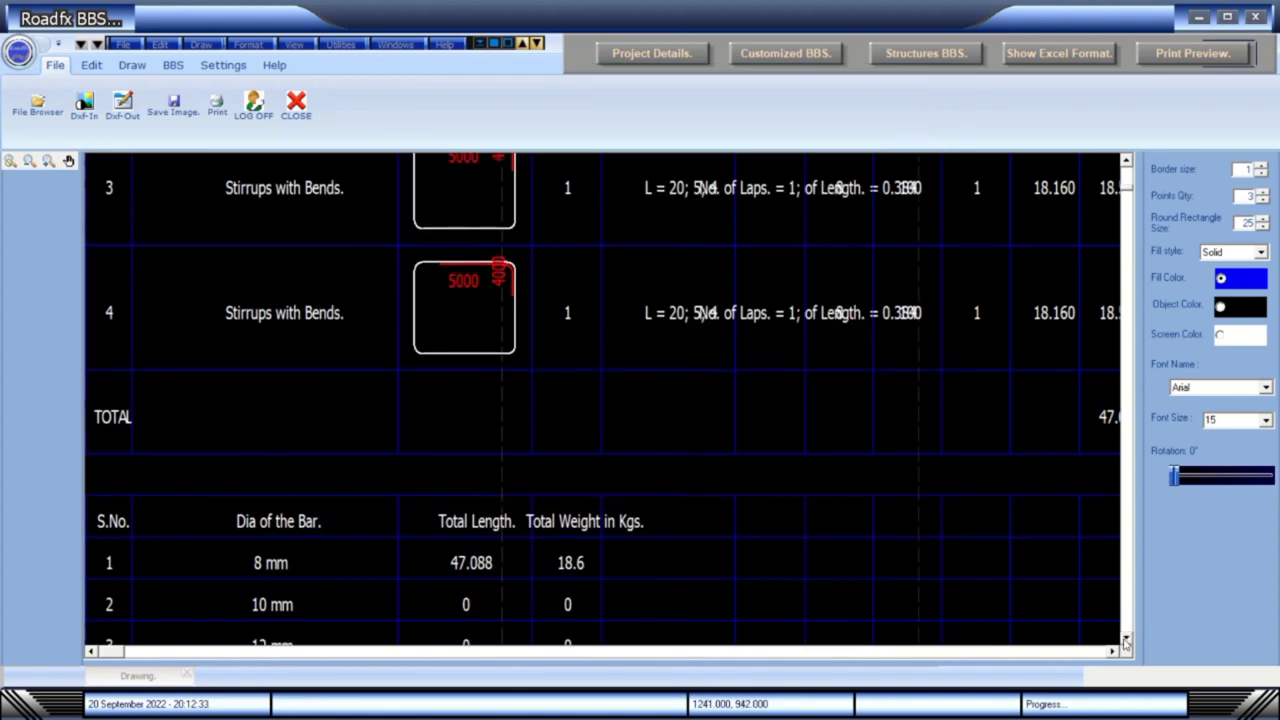
{"action": "left_click", "coordinate": [1126, 641]}
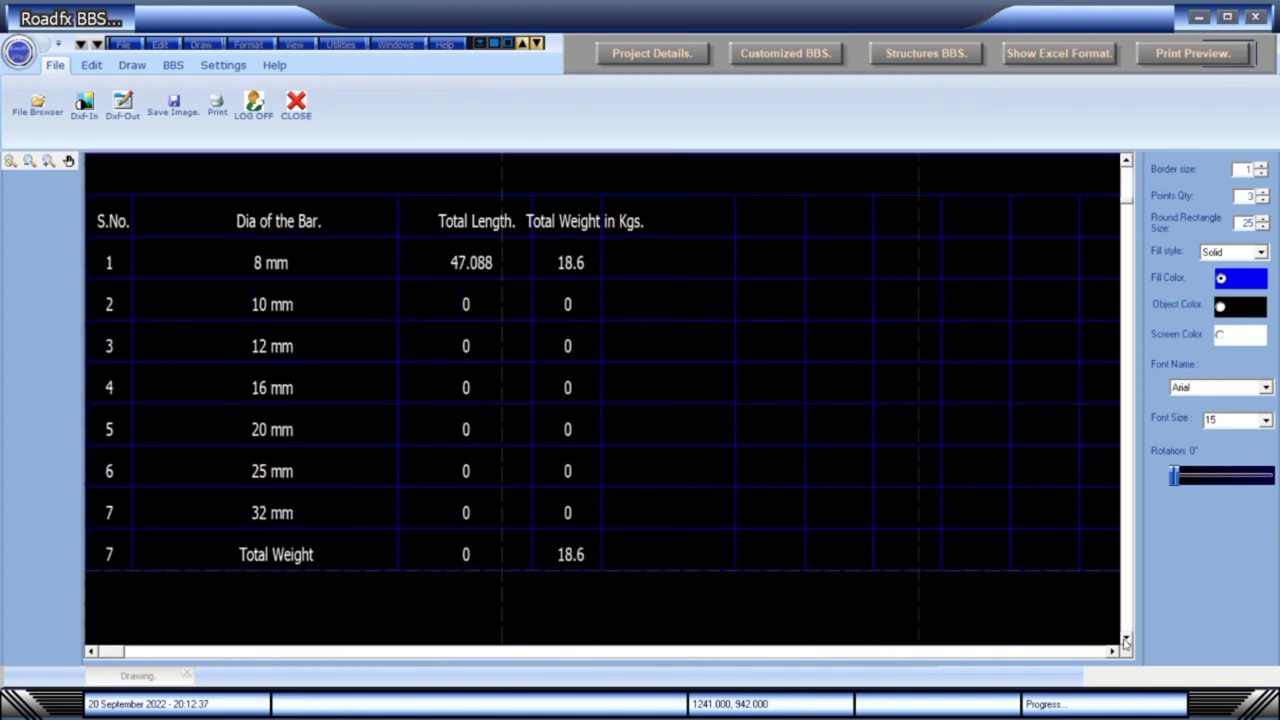
{"action": "left_click", "coordinate": [1126, 162]}
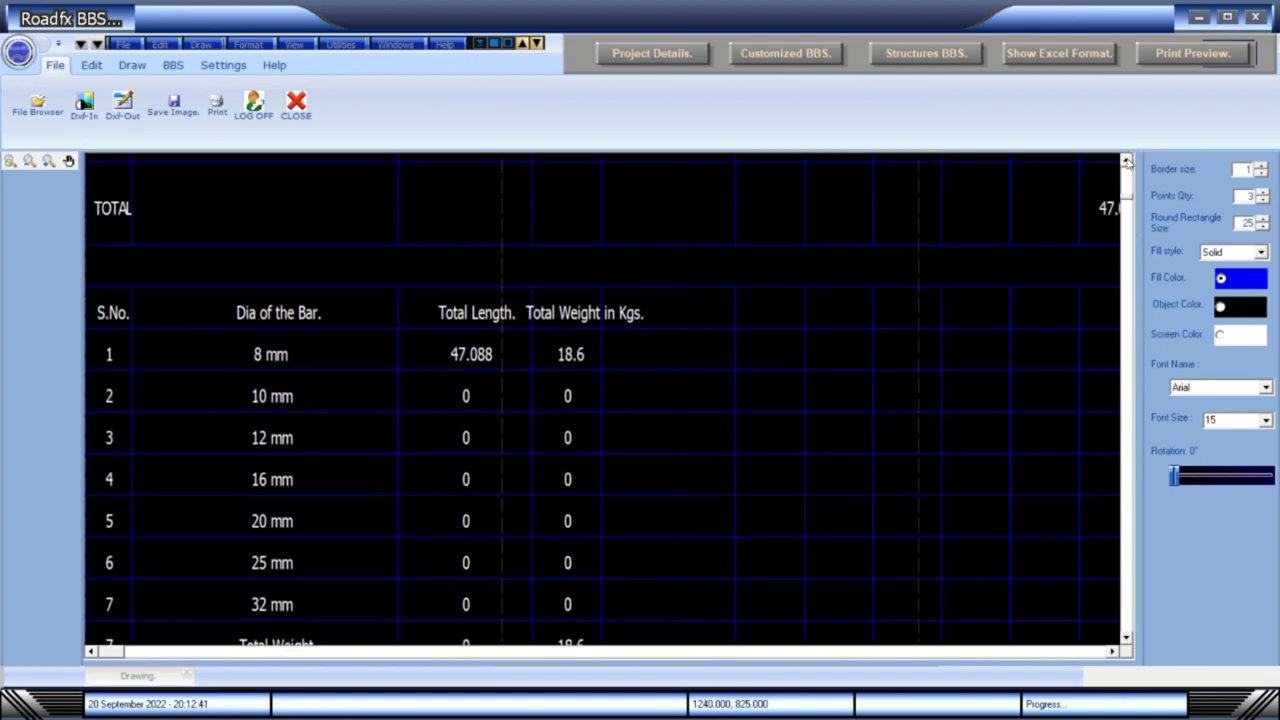
{"action": "left_click_drag", "start_coordinate": [1126, 162], "coordinate": [1126, 162]}
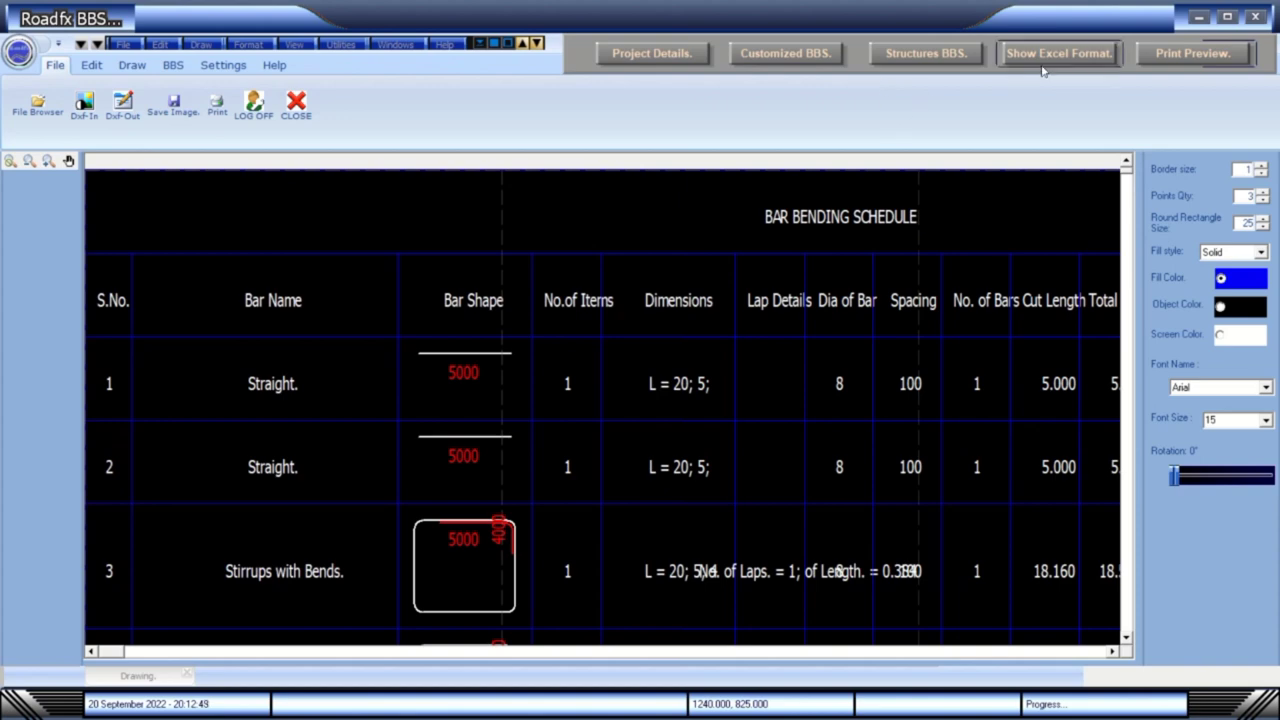
- Preview the schedule's printout, view the project details page and the schedule on page 2, and close the preview
{"action": "left_click", "coordinate": [1168, 57]}
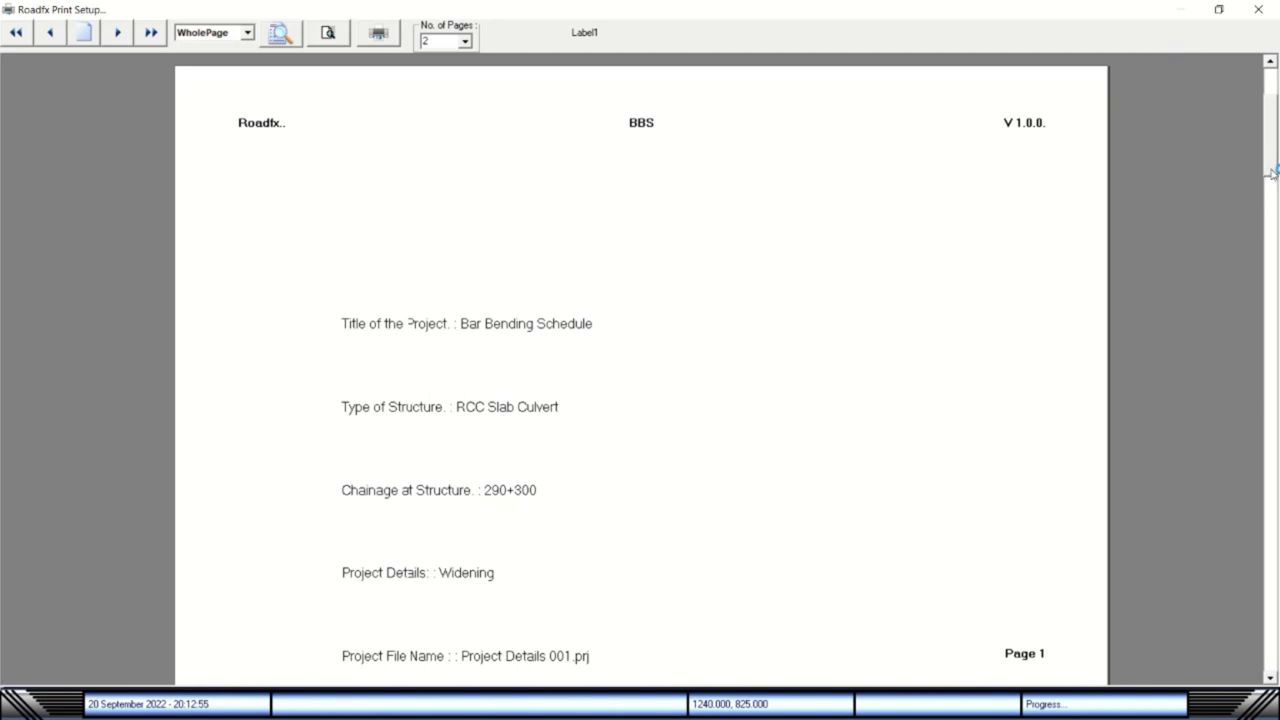
{"action": "left_click", "coordinate": [118, 32]}
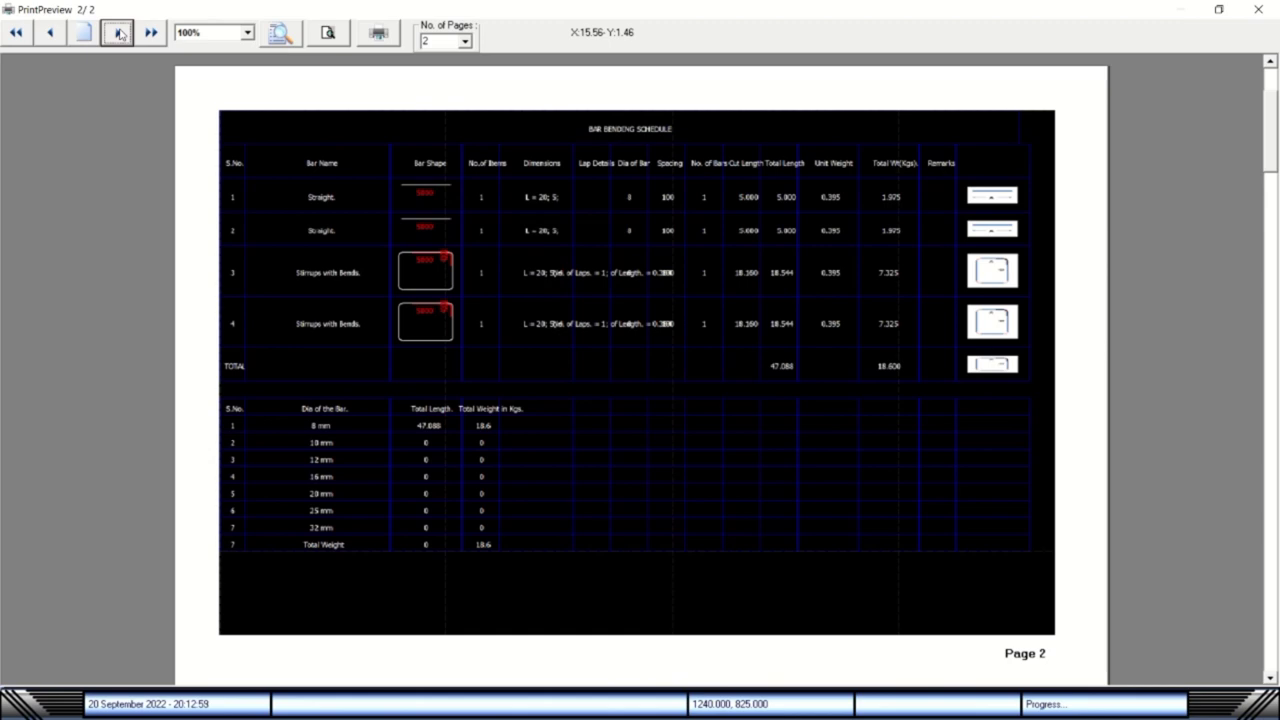
{"action": "left_click", "coordinate": [1258, 10]}
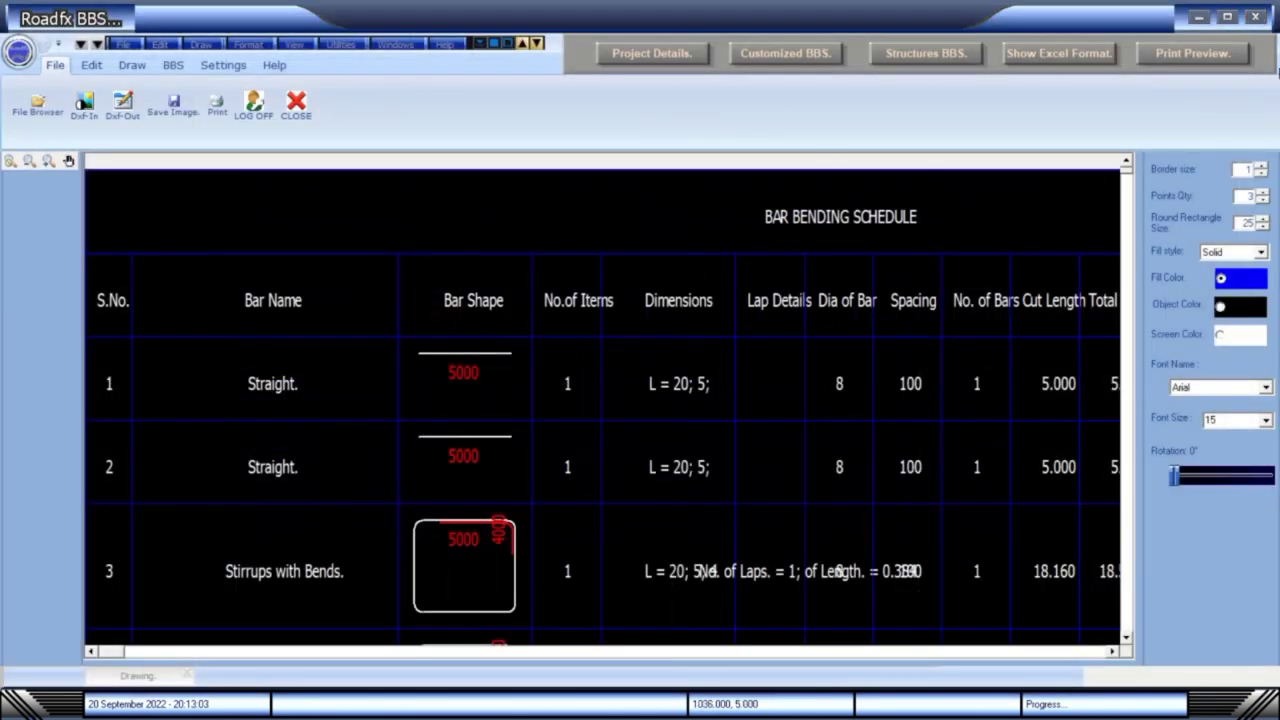
- Exit the bar bending schedule application, confirm the exit, and acknowledge the closing message
{"action": "left_click", "coordinate": [1256, 17]}
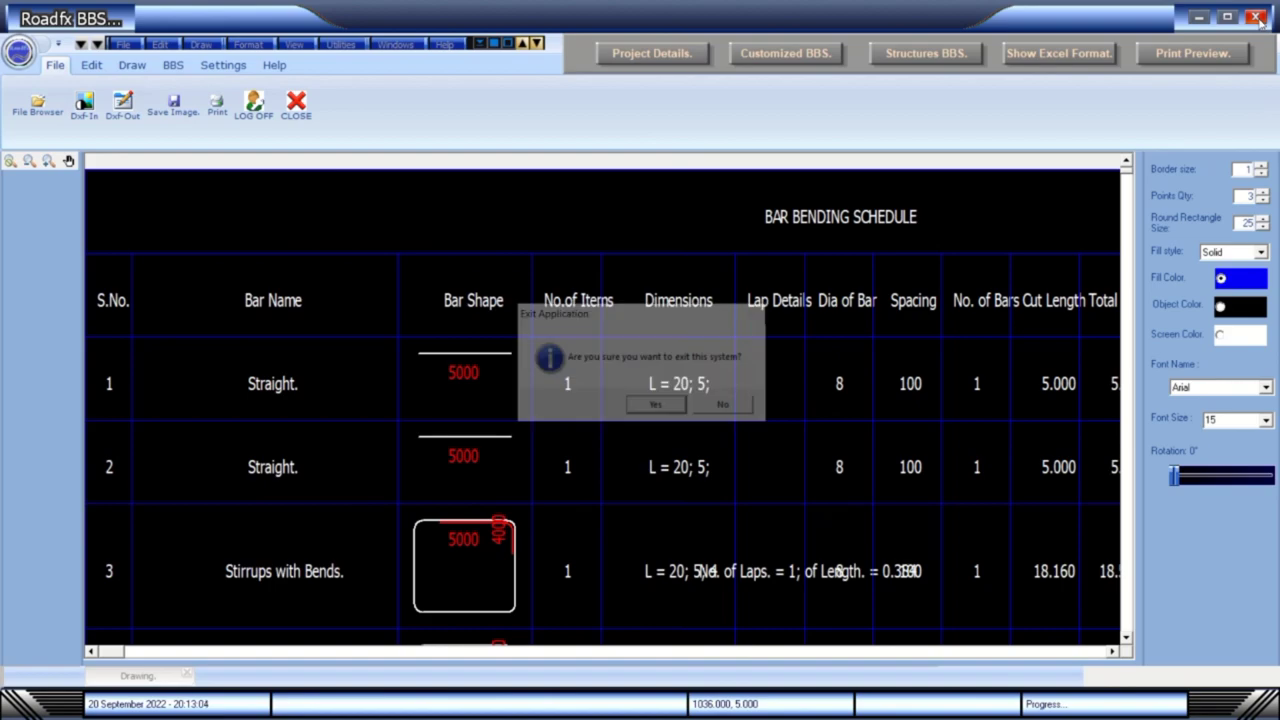
{"action": "left_click", "coordinate": [659, 412]}
{"action": "left_click", "coordinate": [659, 409]}
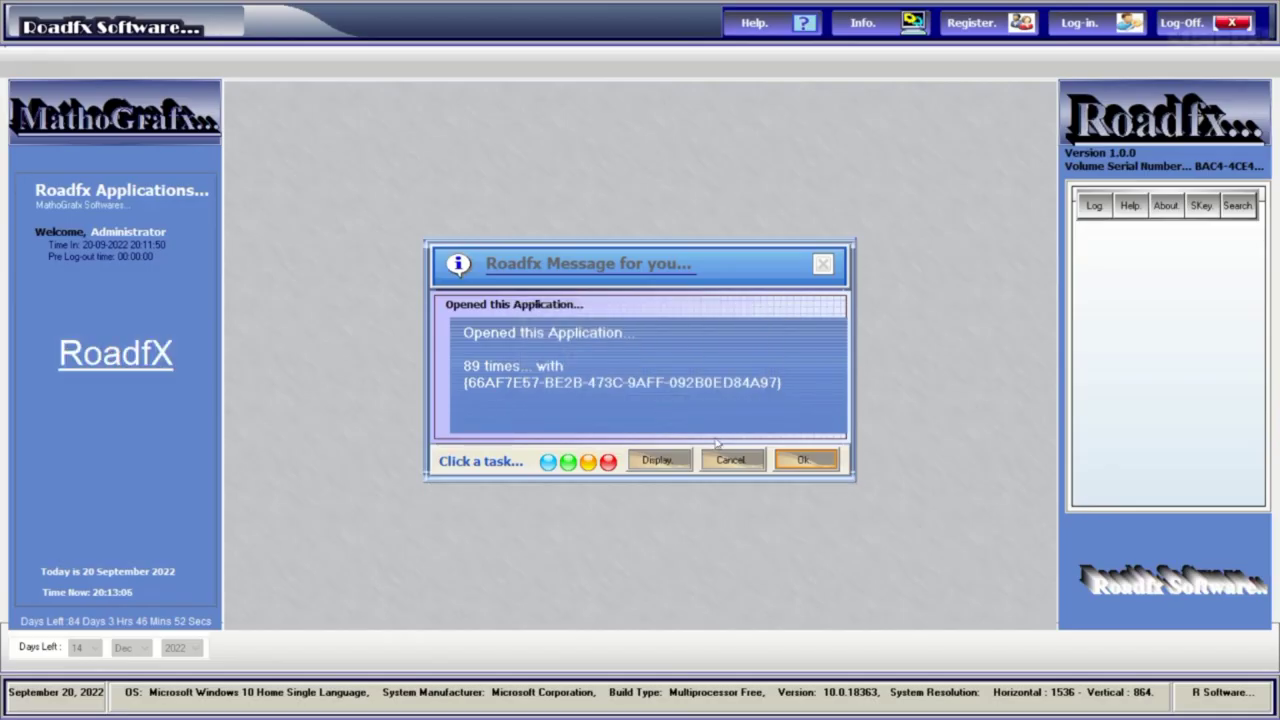
{"action": "left_click", "coordinate": [800, 458]}
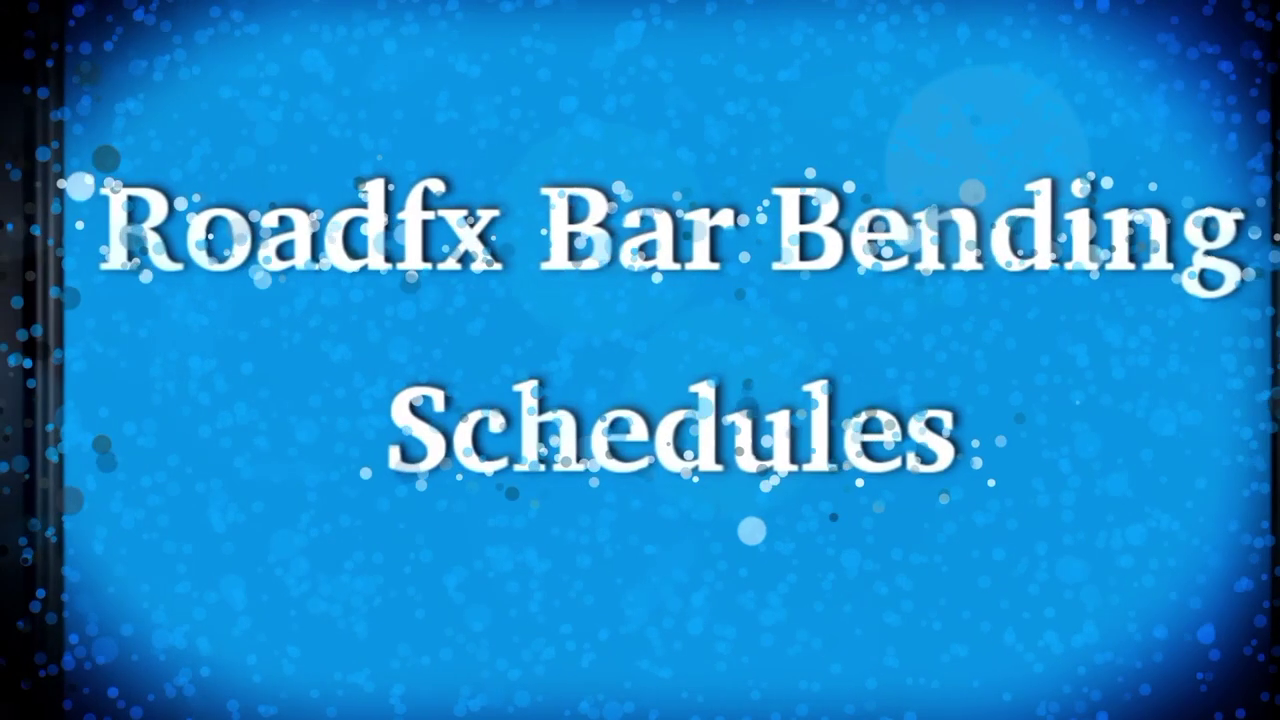